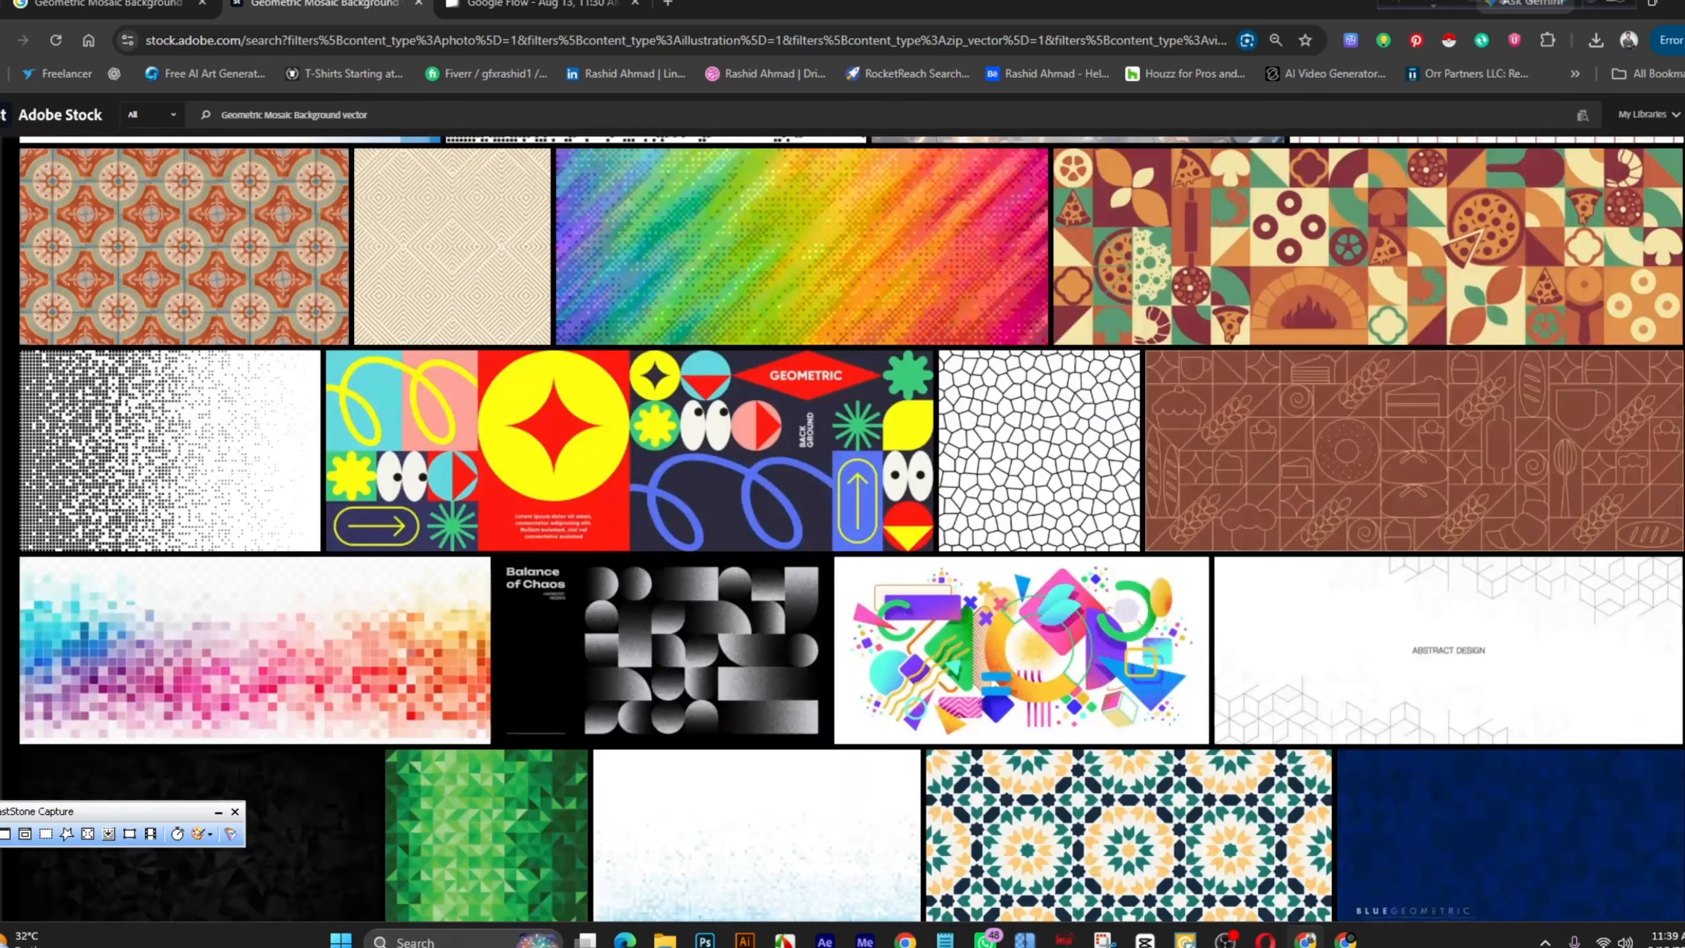
Step: Examine the Adobe Stock results for "Geometric Mosaic Background vector" to compare the styles, shapes and colours of existing designs
{"action": "scroll", "coordinate": [850, 532], "scroll_direction": "down", "scroll_amount": 15}
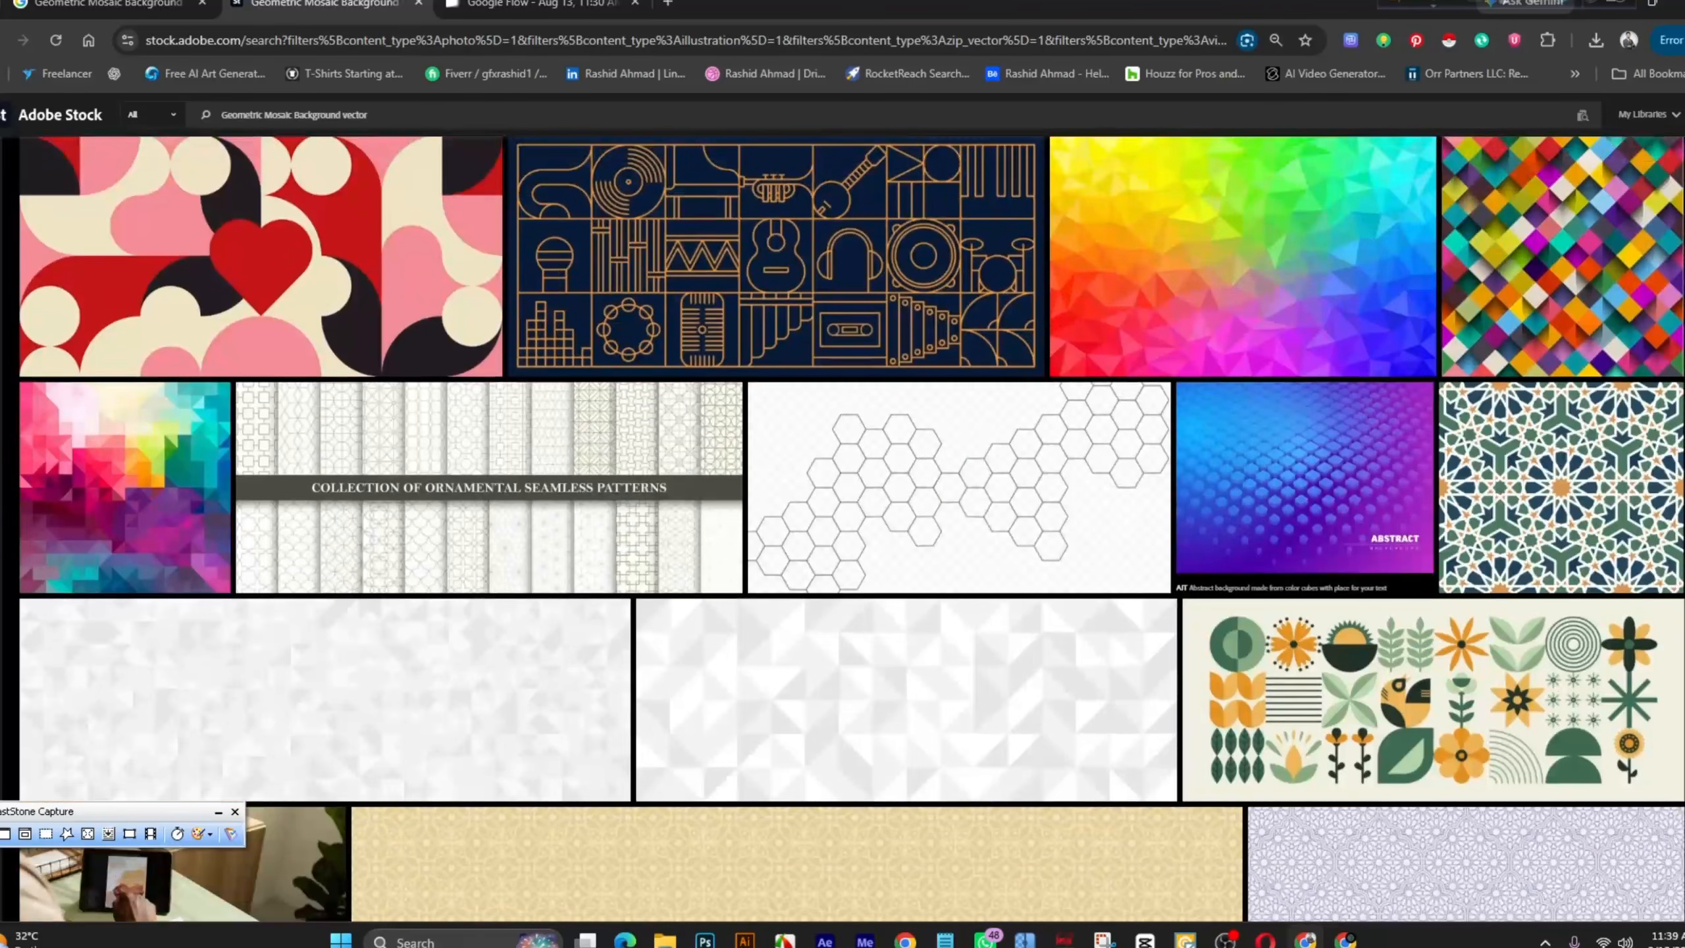
{"action": "scroll", "coordinate": [850, 532], "scroll_direction": "down", "scroll_amount": 12}
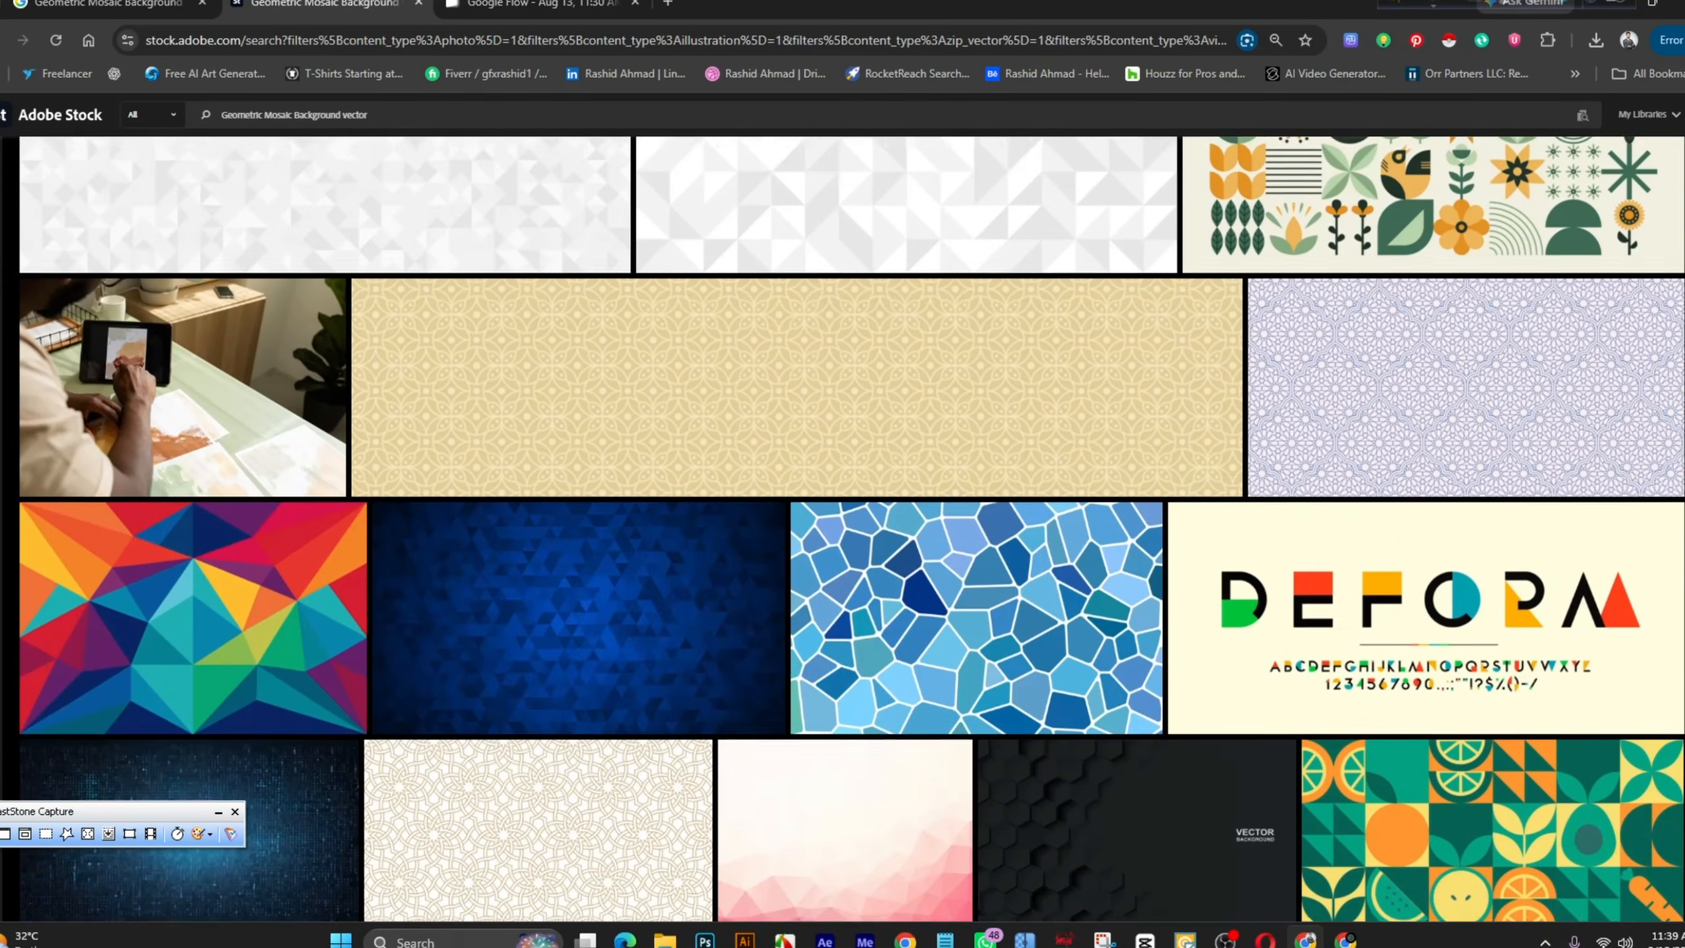
{"action": "scroll", "coordinate": [850, 532], "scroll_direction": "down", "scroll_amount": 8}
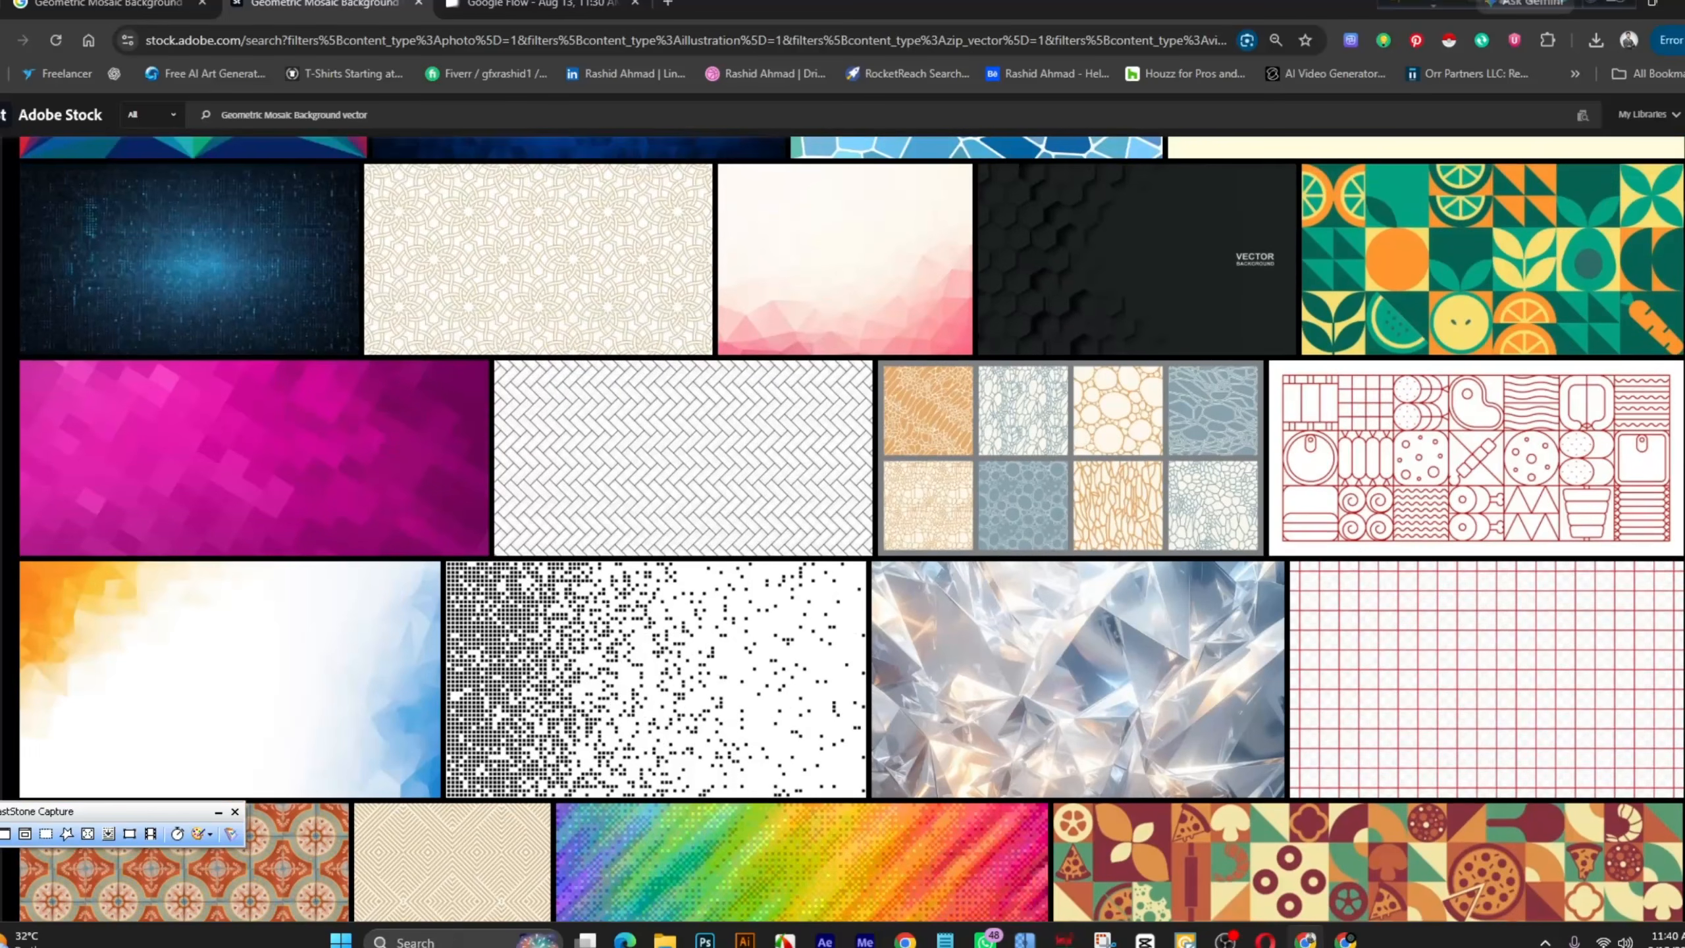
{"action": "scroll", "coordinate": [890, 564], "scroll_direction": "down", "scroll_amount": 10}
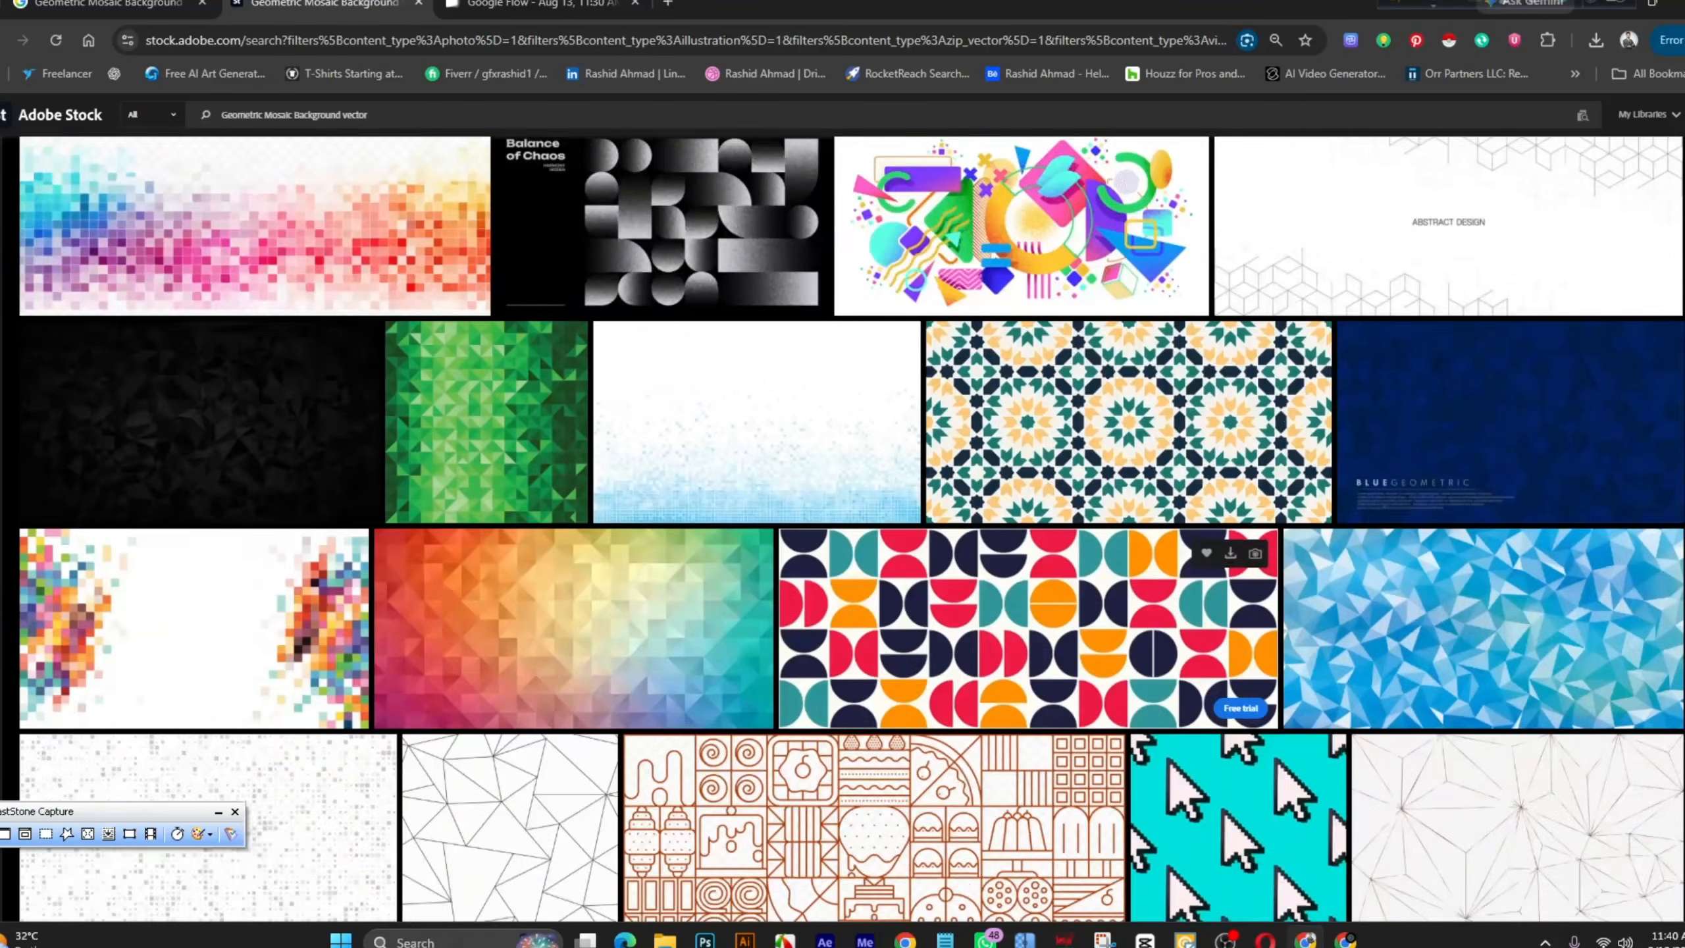
{"action": "scroll", "coordinate": [889, 565], "scroll_direction": "up", "scroll_amount": 14}
{"action": "scroll", "coordinate": [996, 531], "scroll_direction": "down", "scroll_amount": 13}
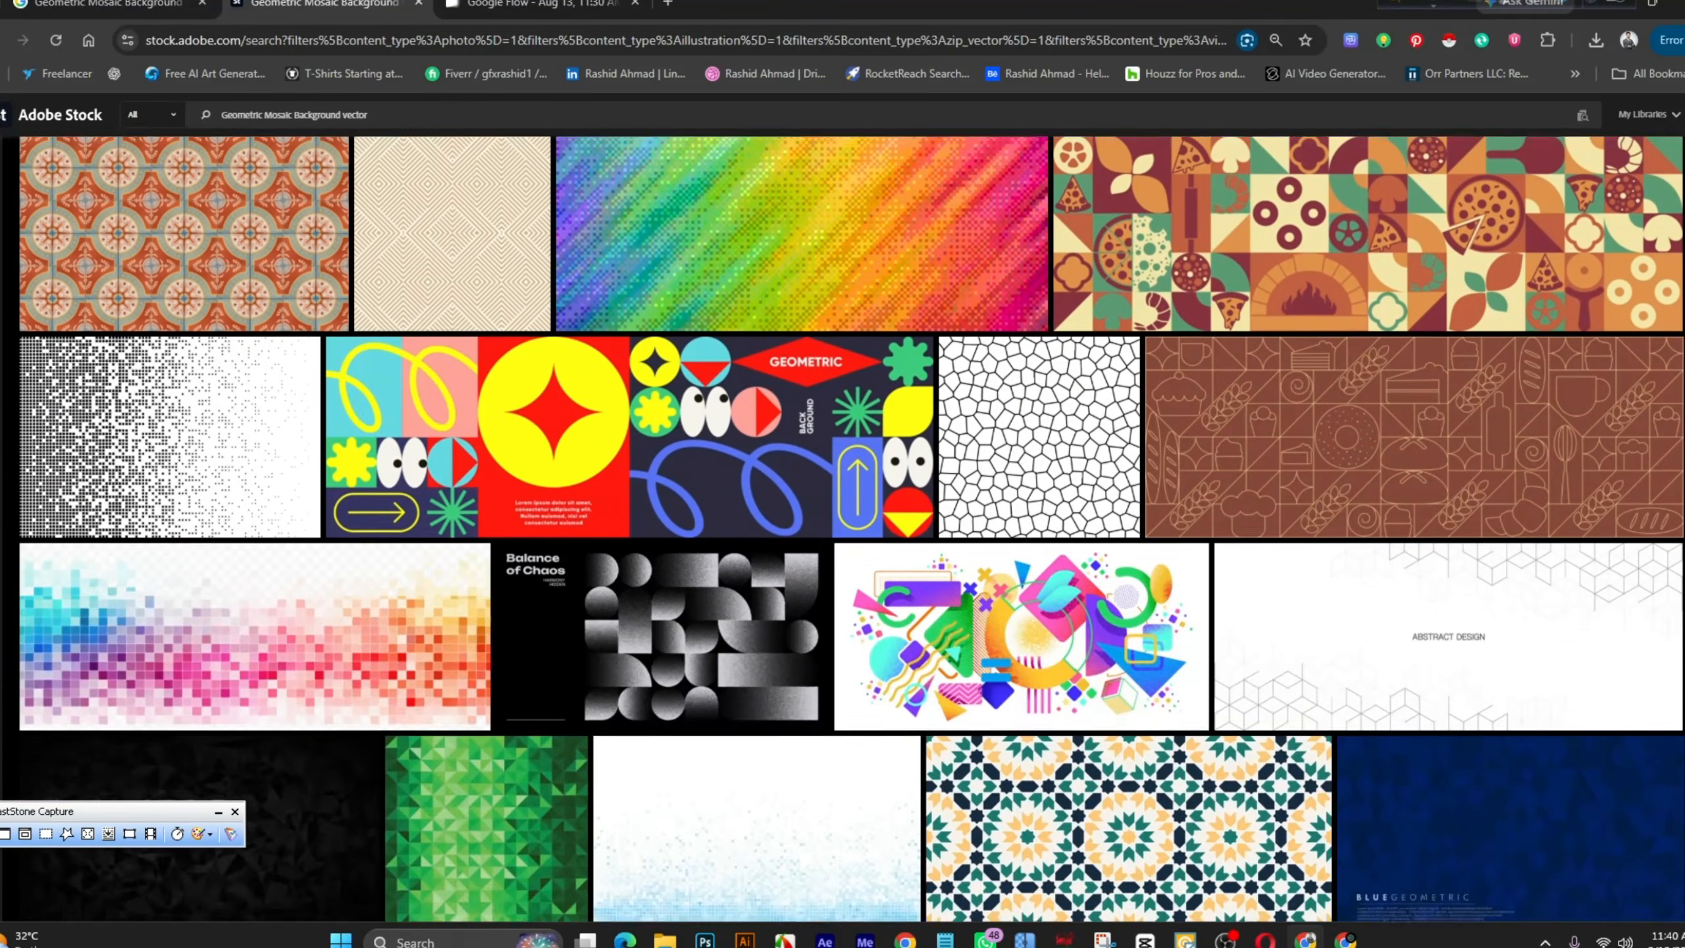
{"action": "scroll", "coordinate": [849, 531], "scroll_direction": "down", "scroll_amount": 6}
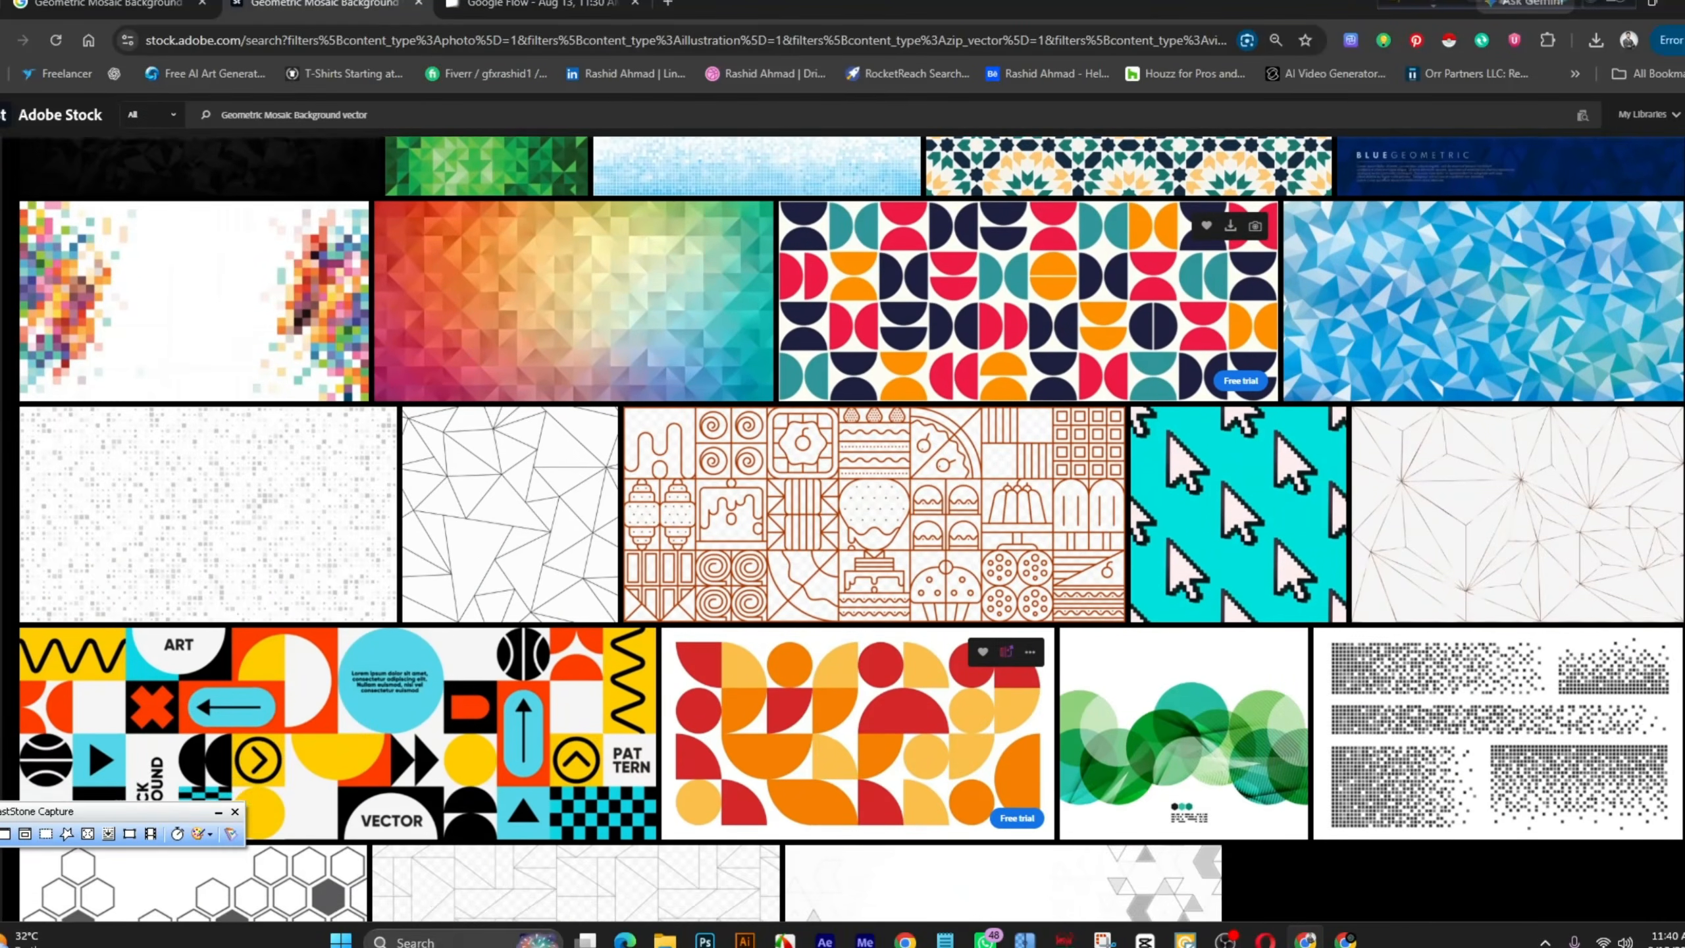
{"action": "scroll", "coordinate": [849, 532], "scroll_direction": "up", "scroll_amount": 12}
{"action": "scroll", "coordinate": [894, 517], "scroll_direction": "up", "scroll_amount": 13}
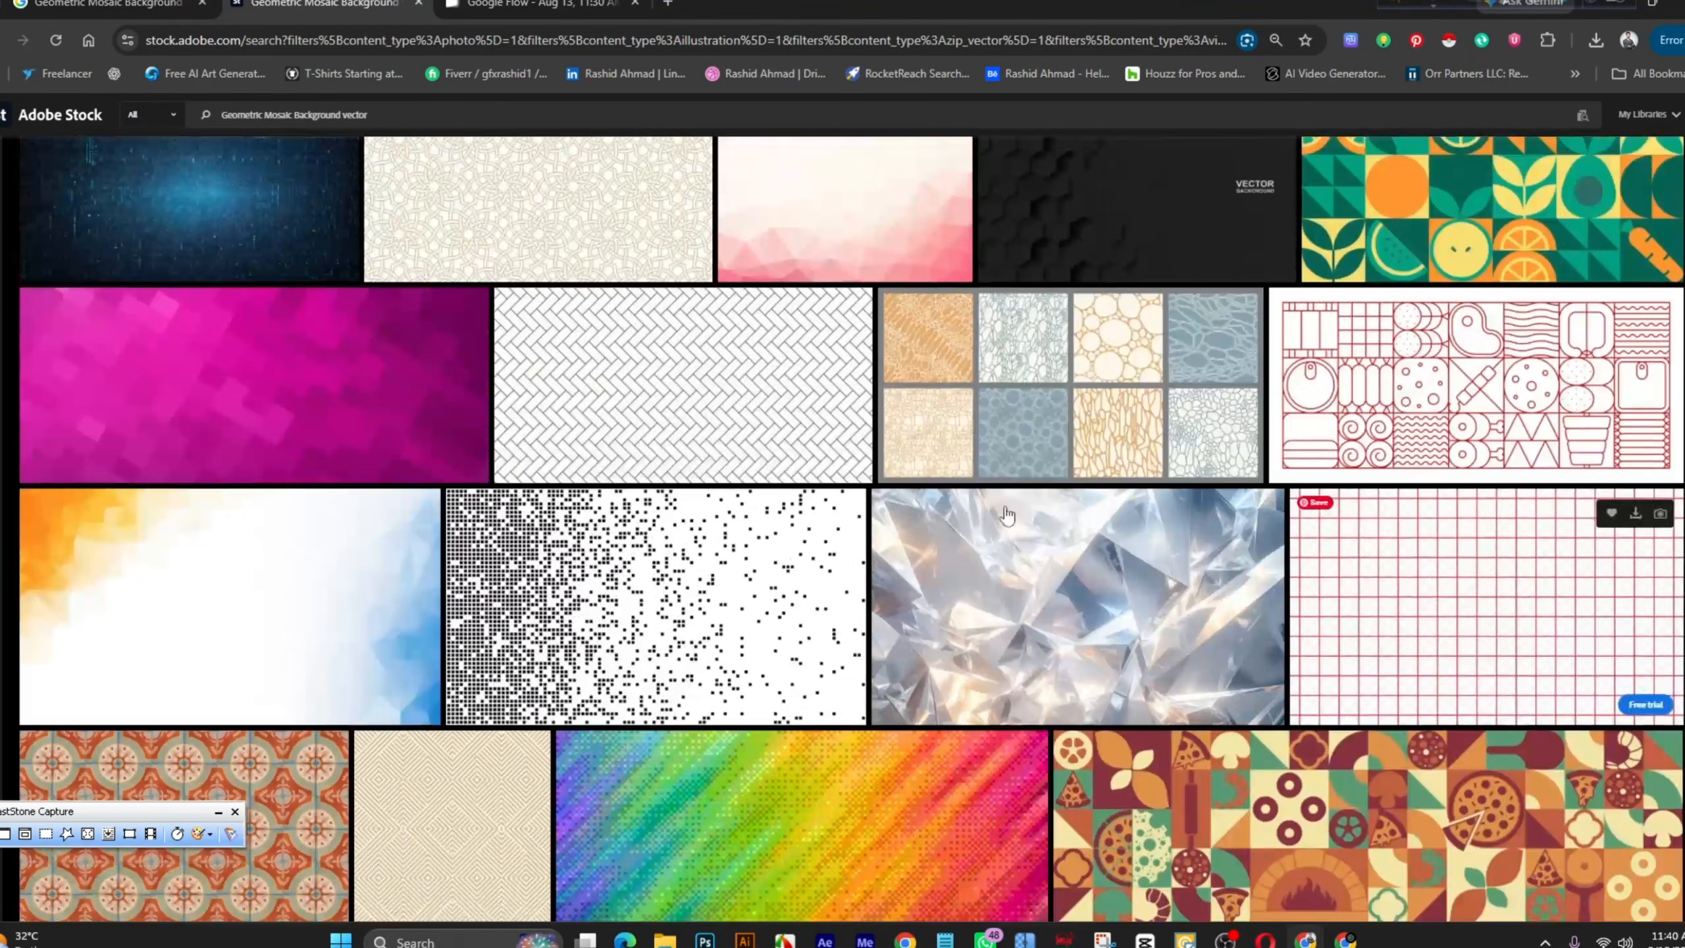
{"action": "scroll", "coordinate": [894, 516], "scroll_direction": "up", "scroll_amount": 5}
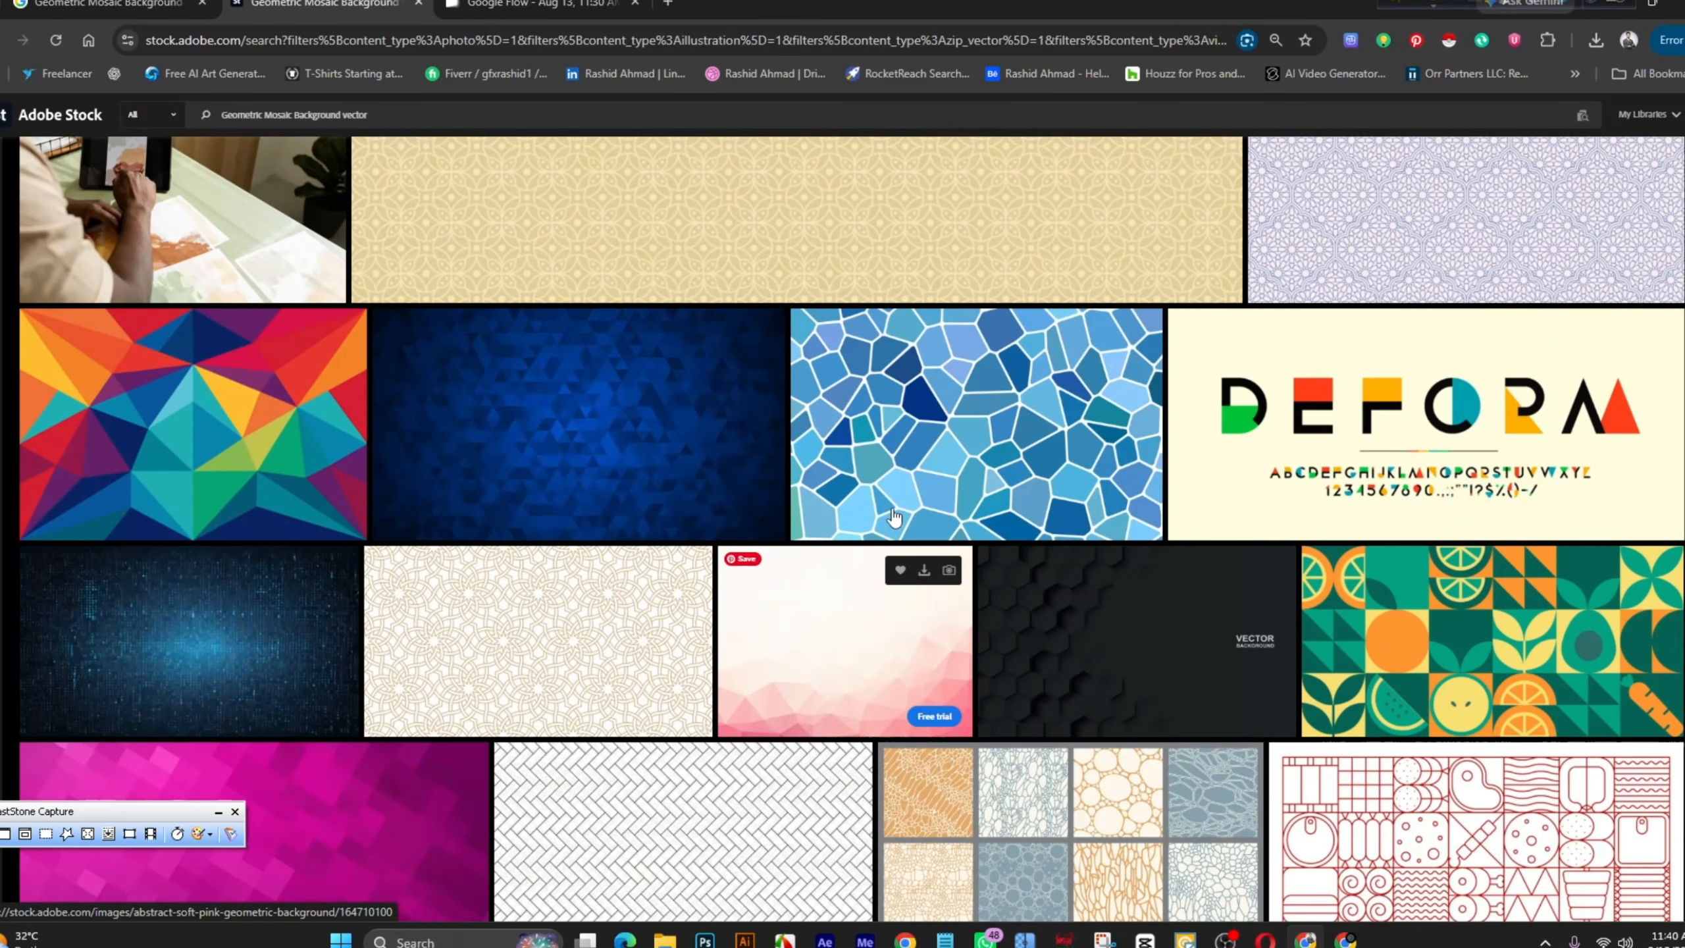
{"action": "scroll", "coordinate": [1557, 455], "scroll_direction": "down", "scroll_amount": 3}
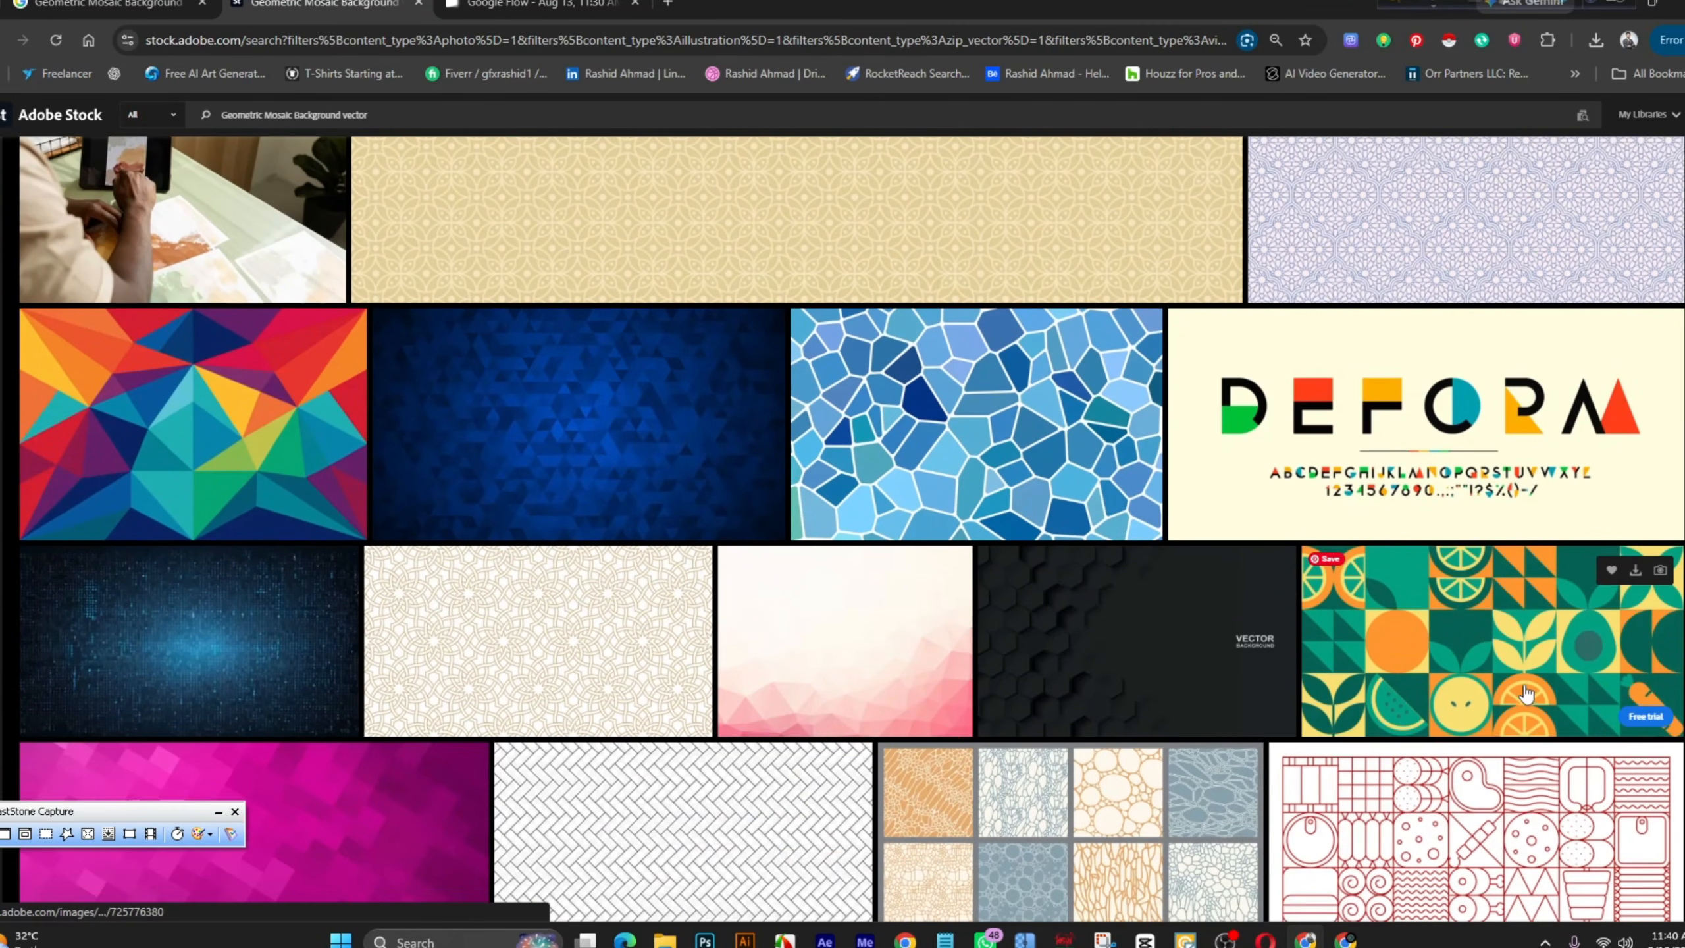
{"action": "scroll", "coordinate": [843, 528], "scroll_direction": "down", "scroll_amount": 4}
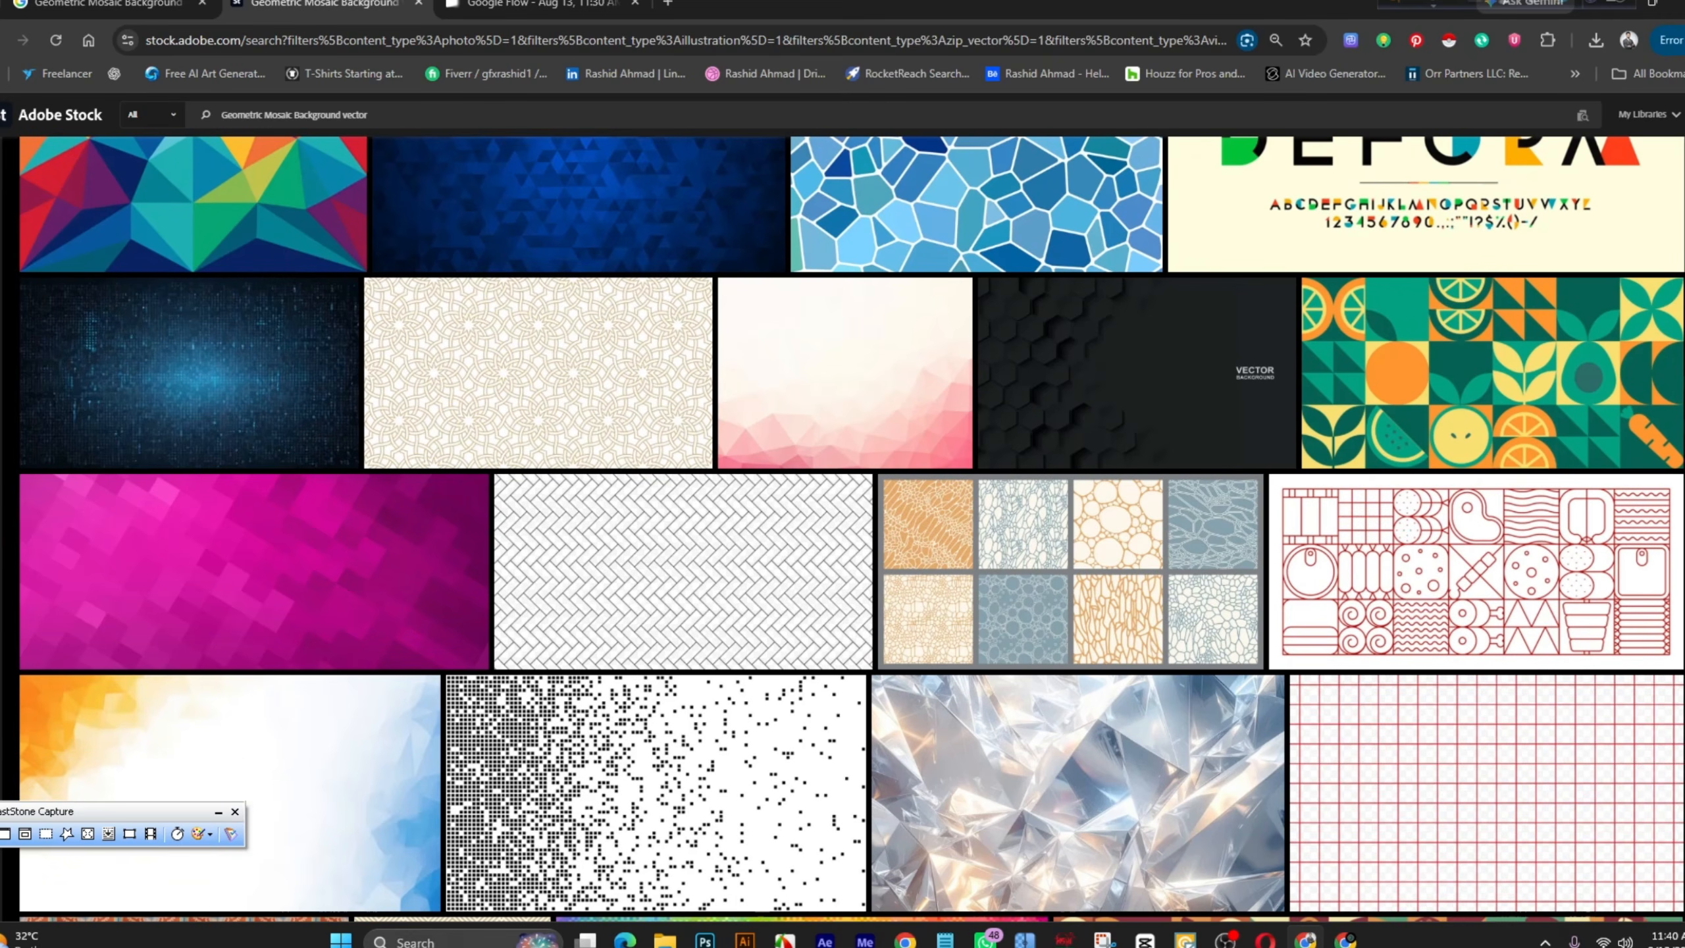
{"action": "scroll", "coordinate": [843, 528], "scroll_direction": "up", "scroll_amount": 12}
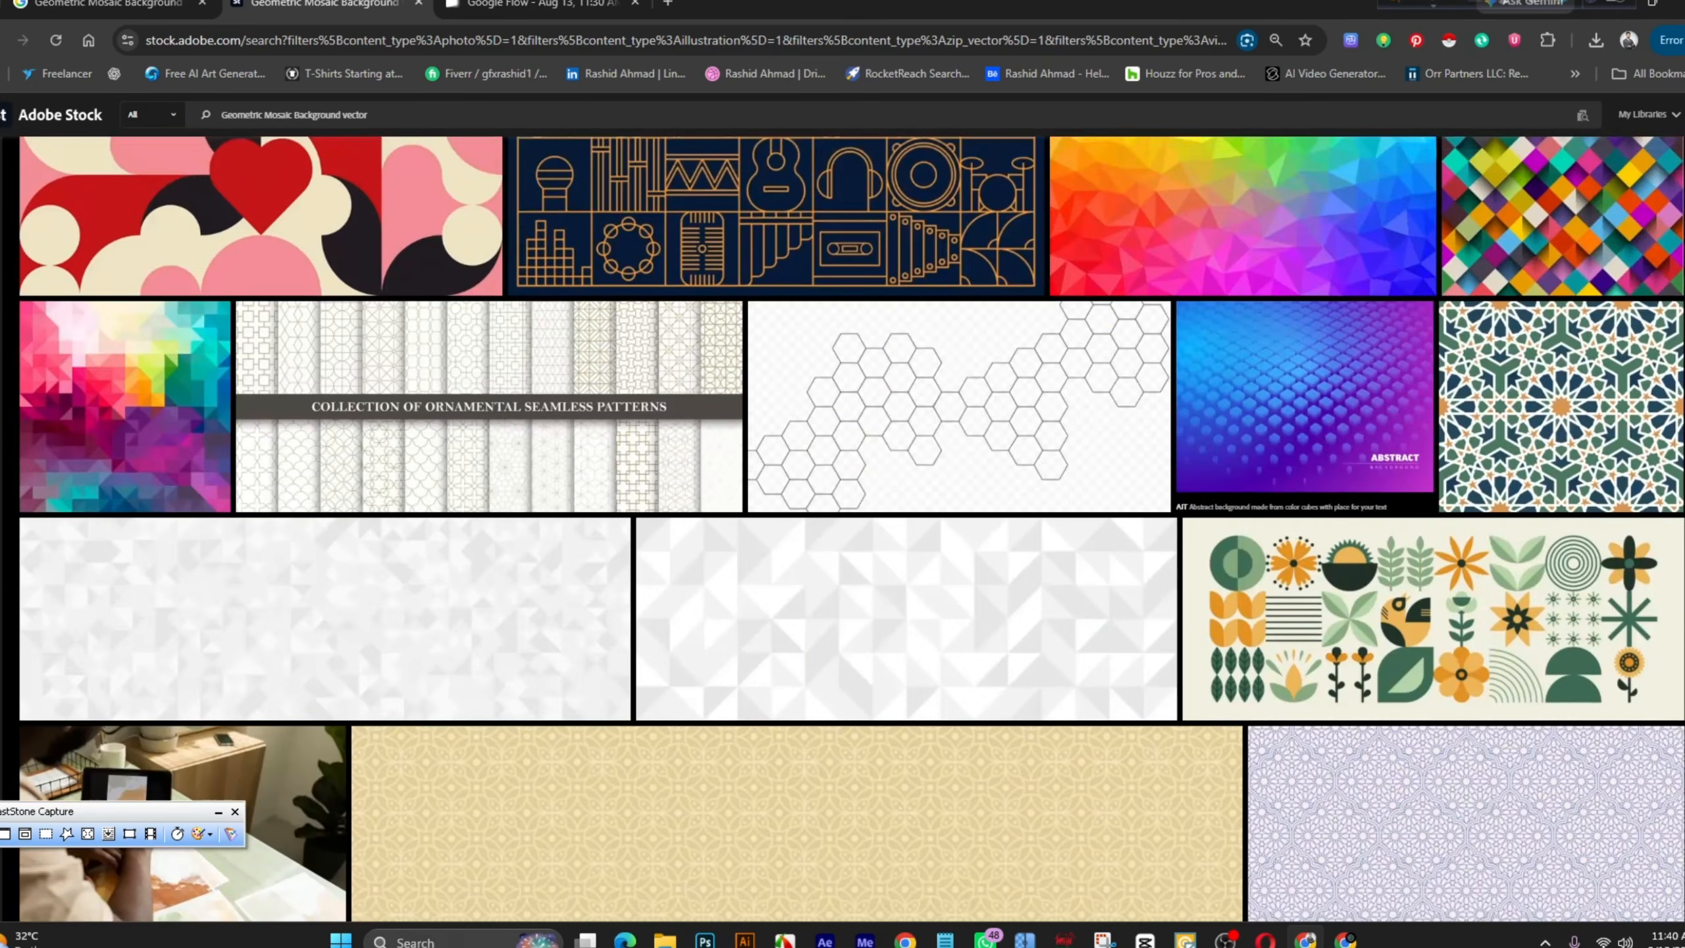
{"action": "scroll", "coordinate": [843, 528], "scroll_direction": "up", "scroll_amount": 10}
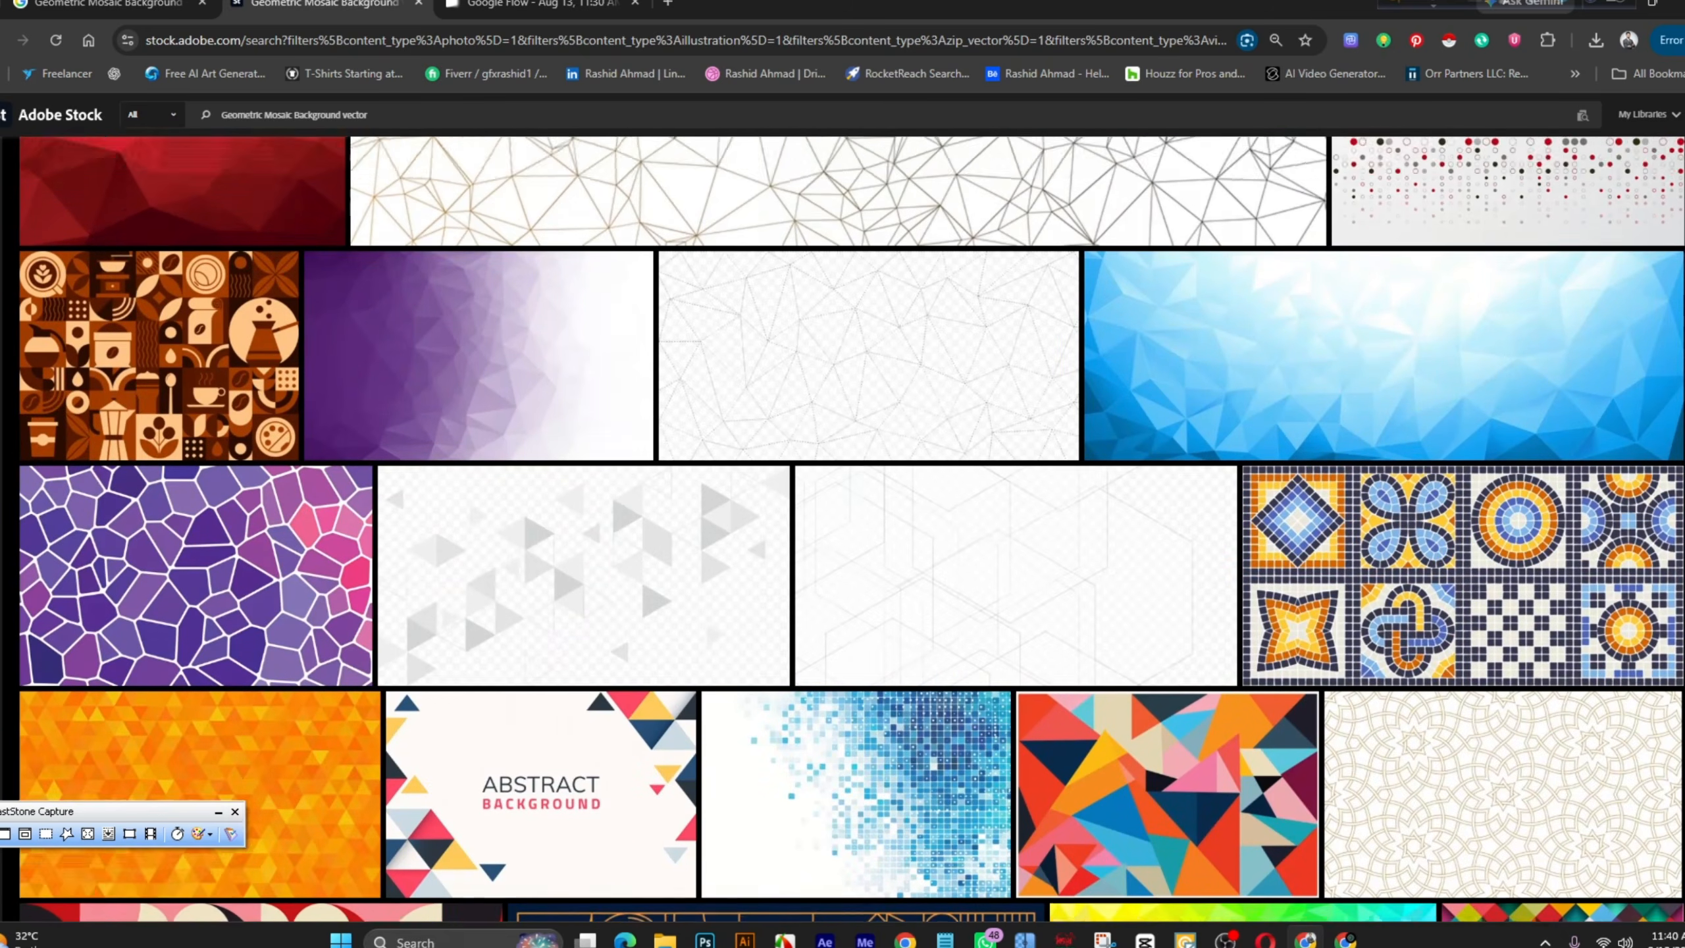
{"action": "scroll", "coordinate": [843, 528], "scroll_direction": "down", "scroll_amount": 10}
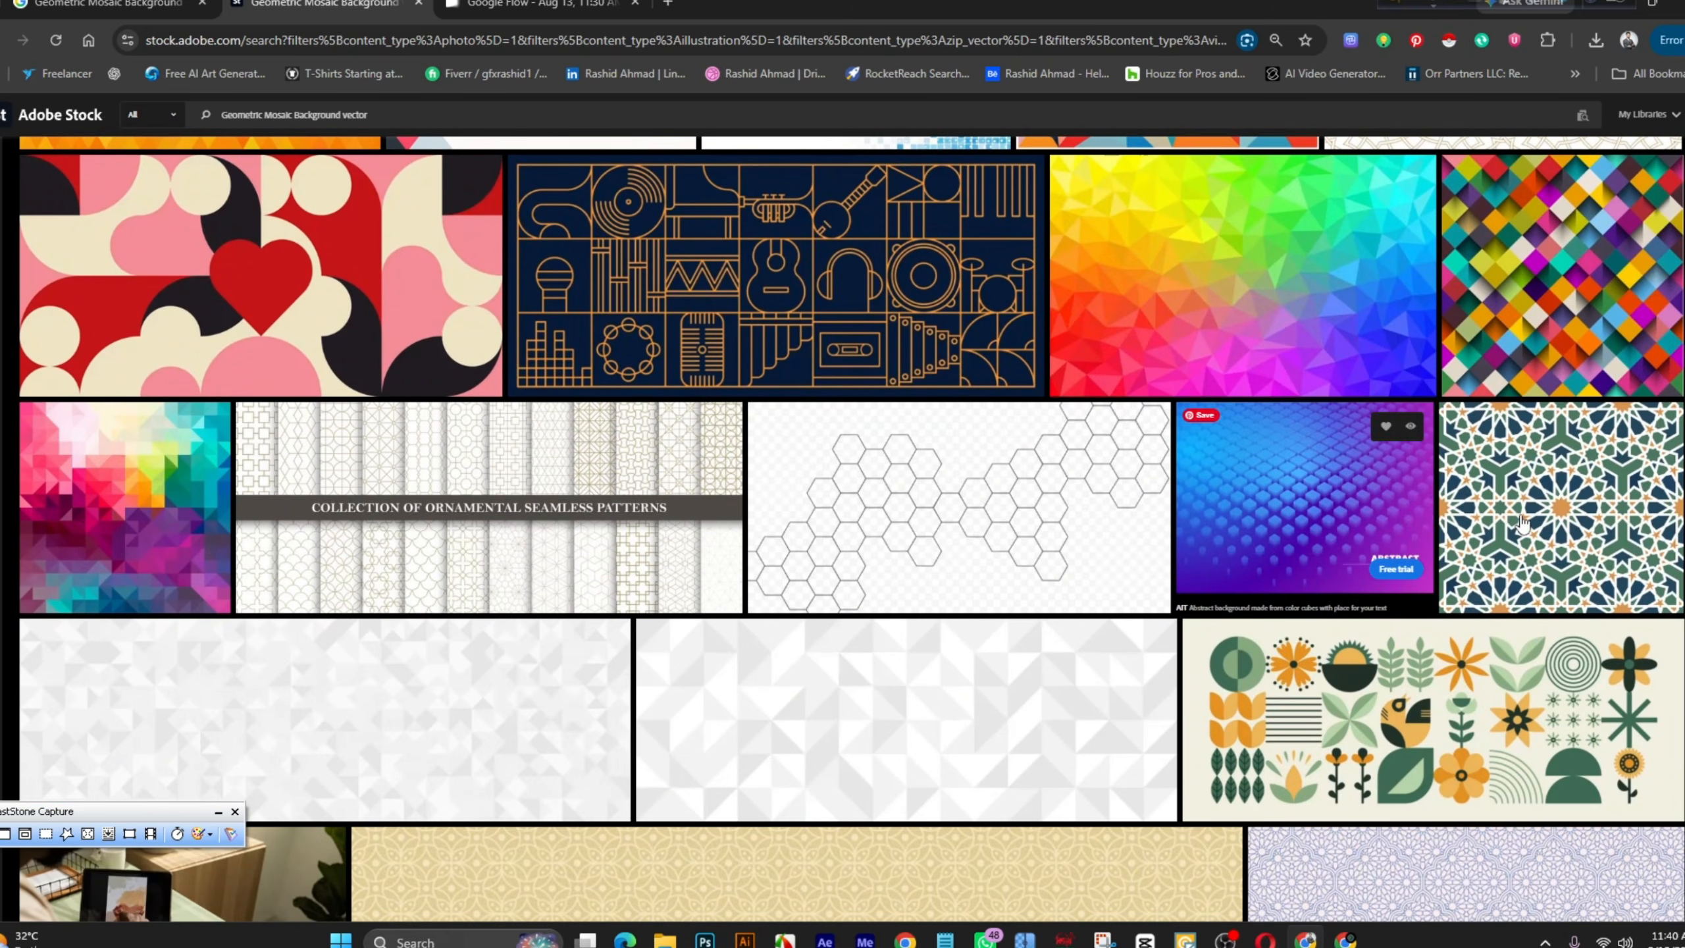
{"action": "scroll", "coordinate": [843, 528], "scroll_direction": "down", "scroll_amount": 10}
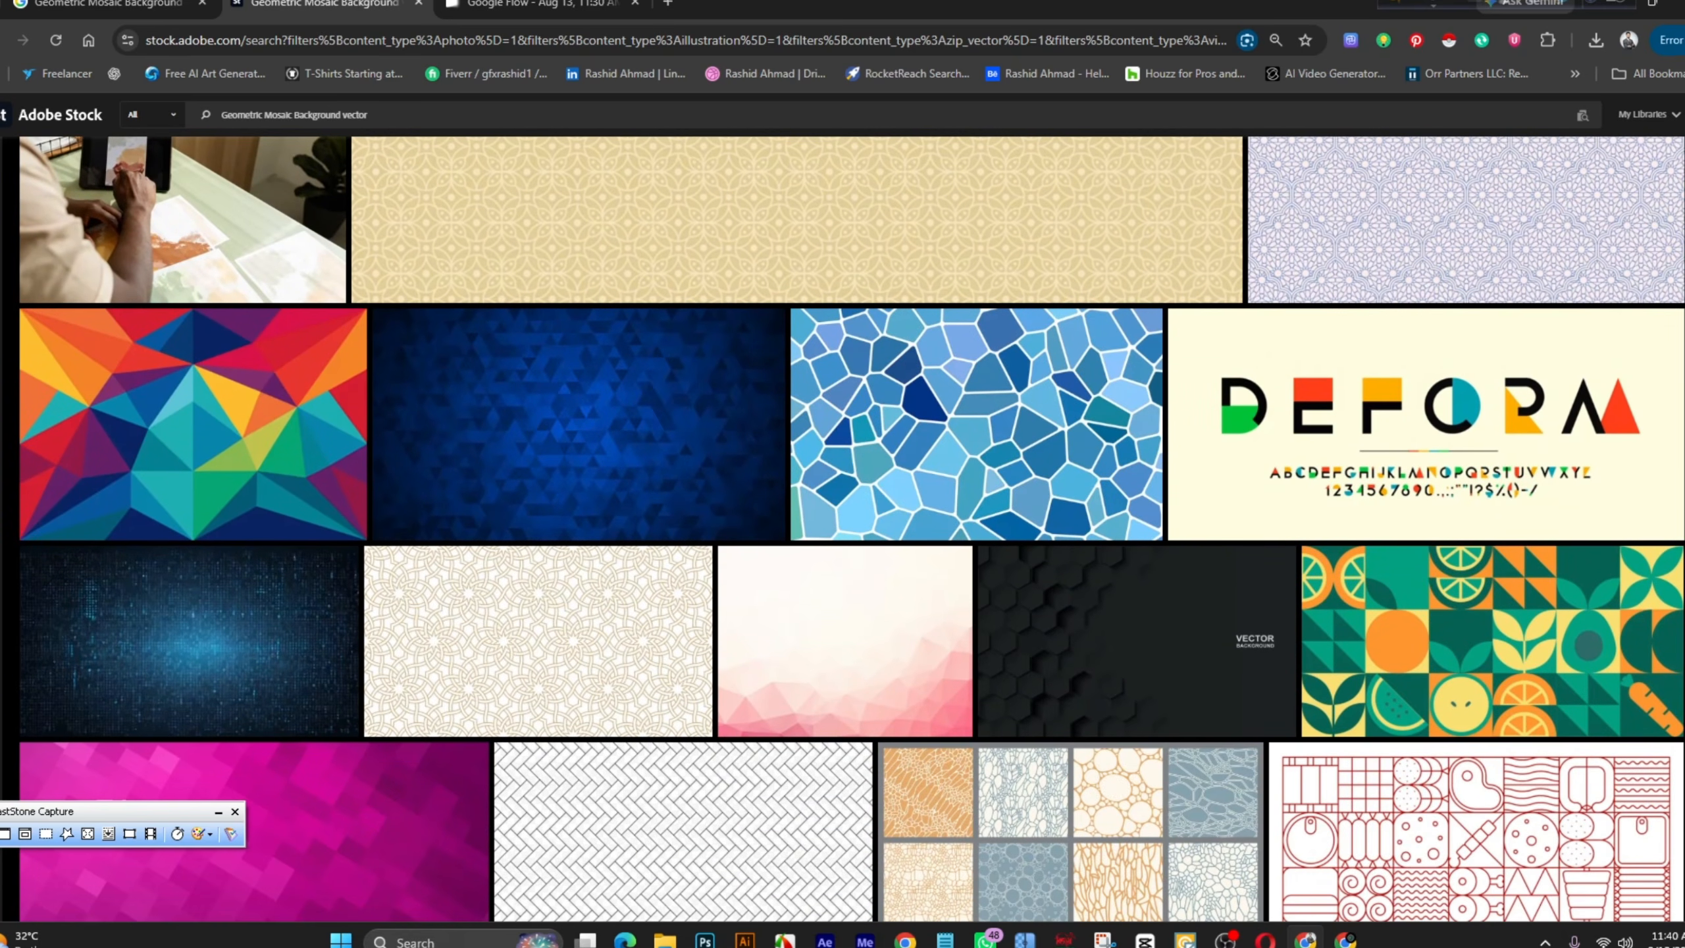
{"action": "scroll", "coordinate": [842, 528], "scroll_direction": "down", "scroll_amount": 20}
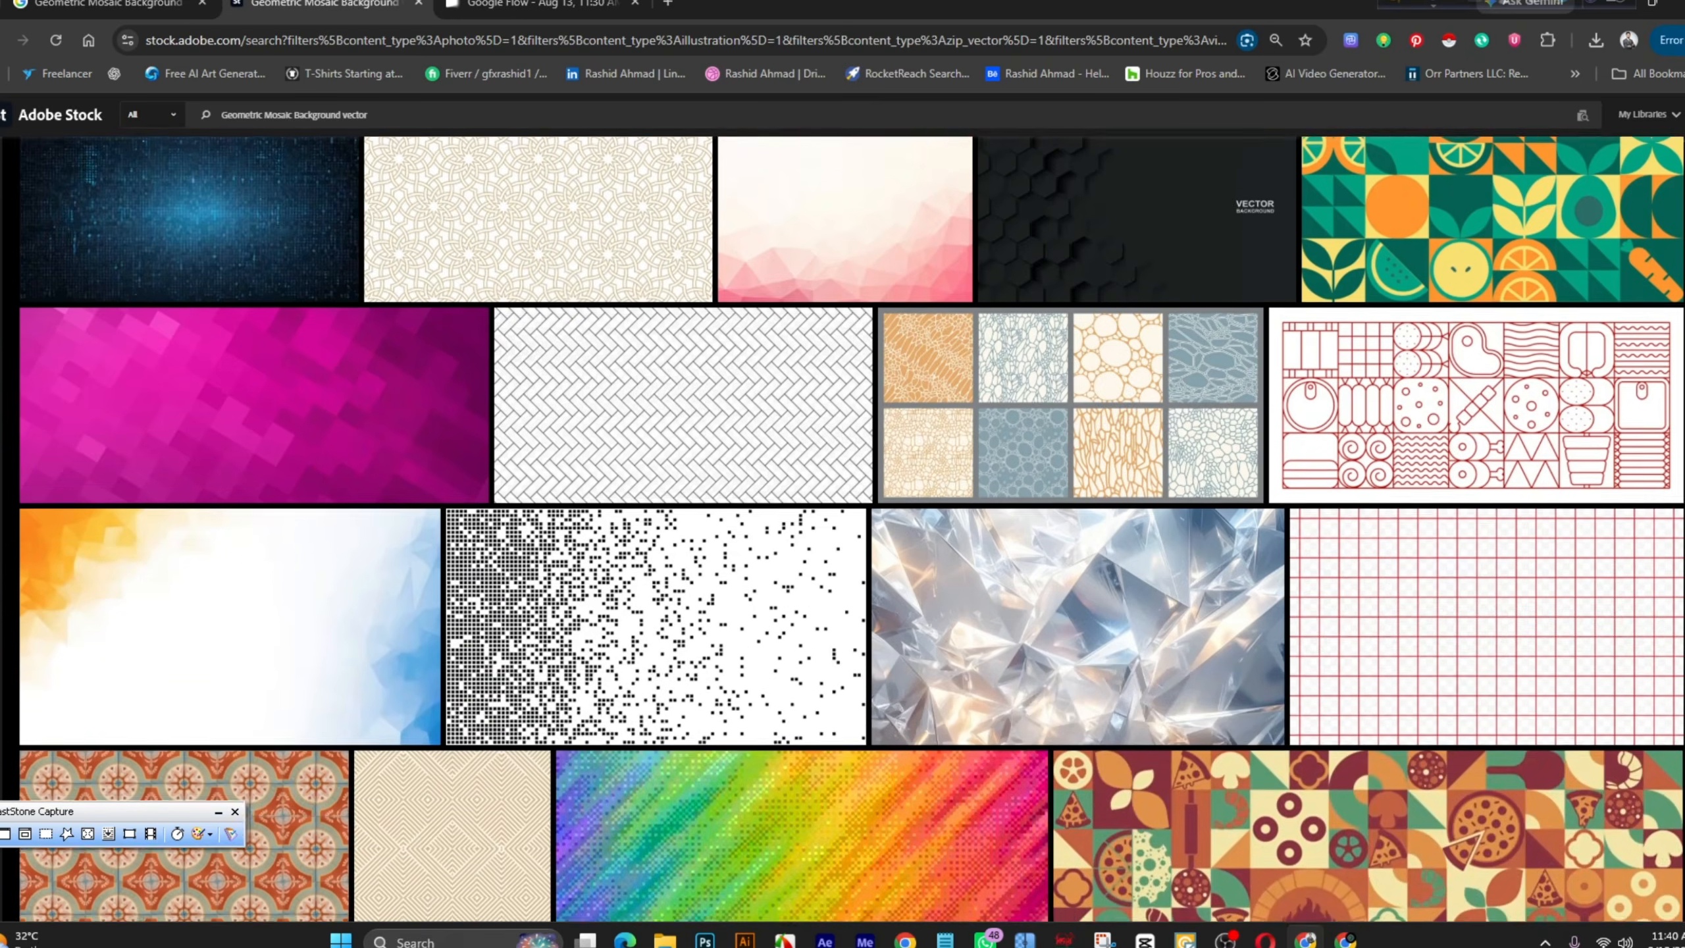
{"action": "scroll", "coordinate": [852, 528], "scroll_direction": "up", "scroll_amount": 15}
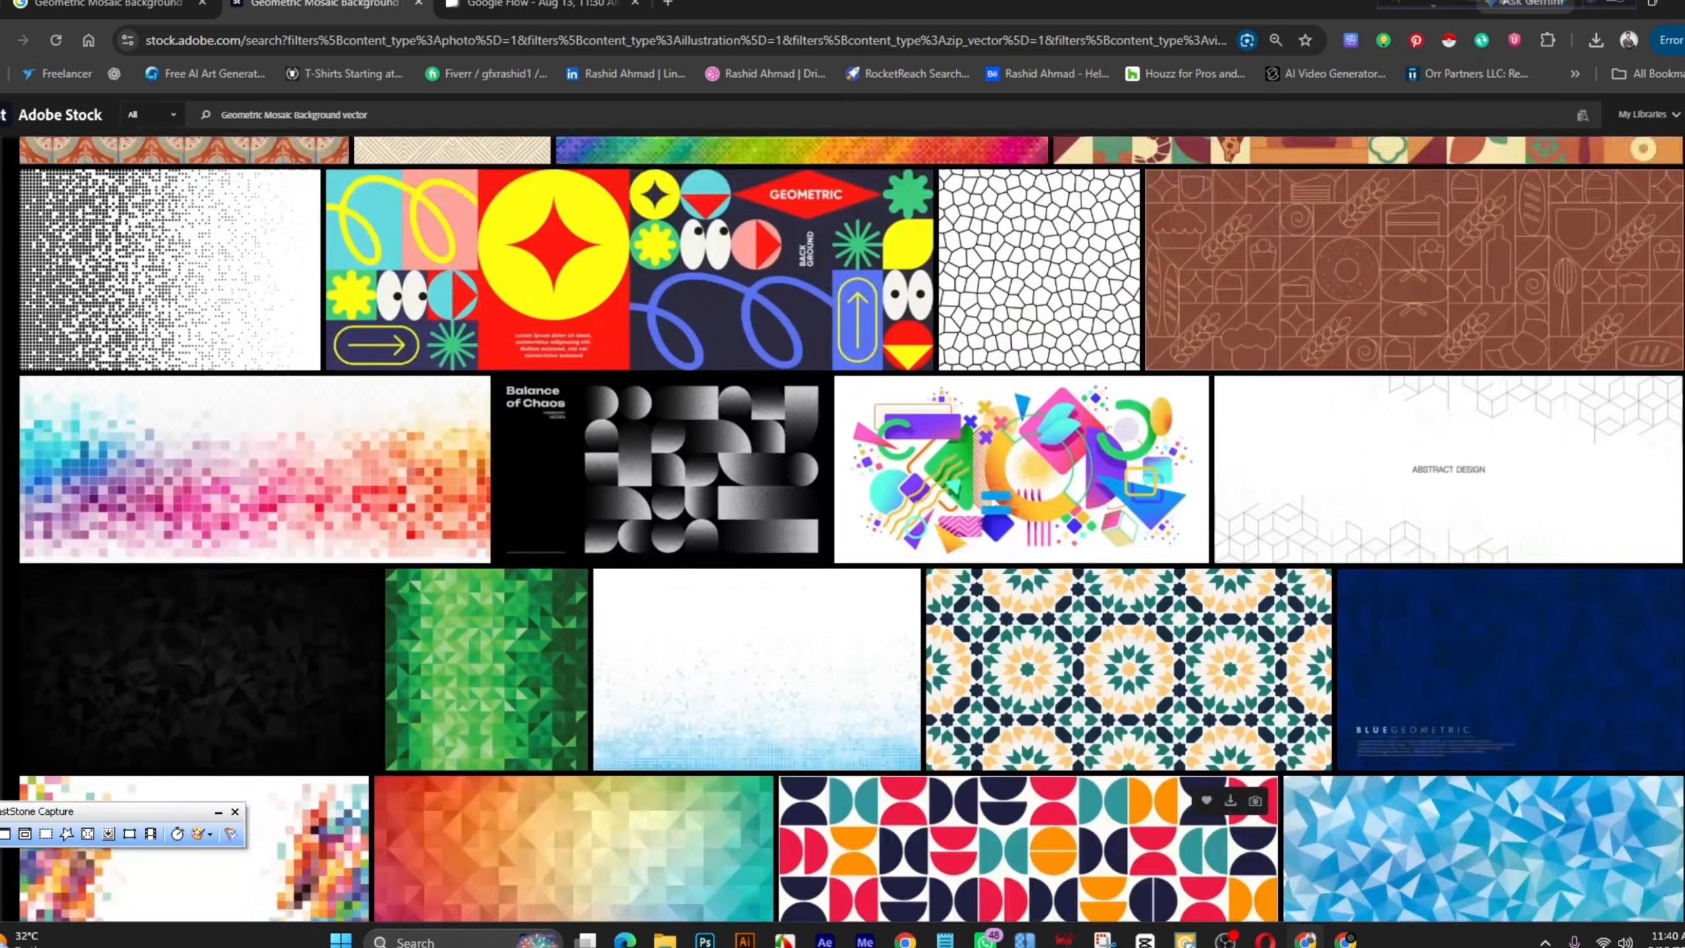
{"action": "scroll", "coordinate": [852, 528], "scroll_direction": "up", "scroll_amount": 8}
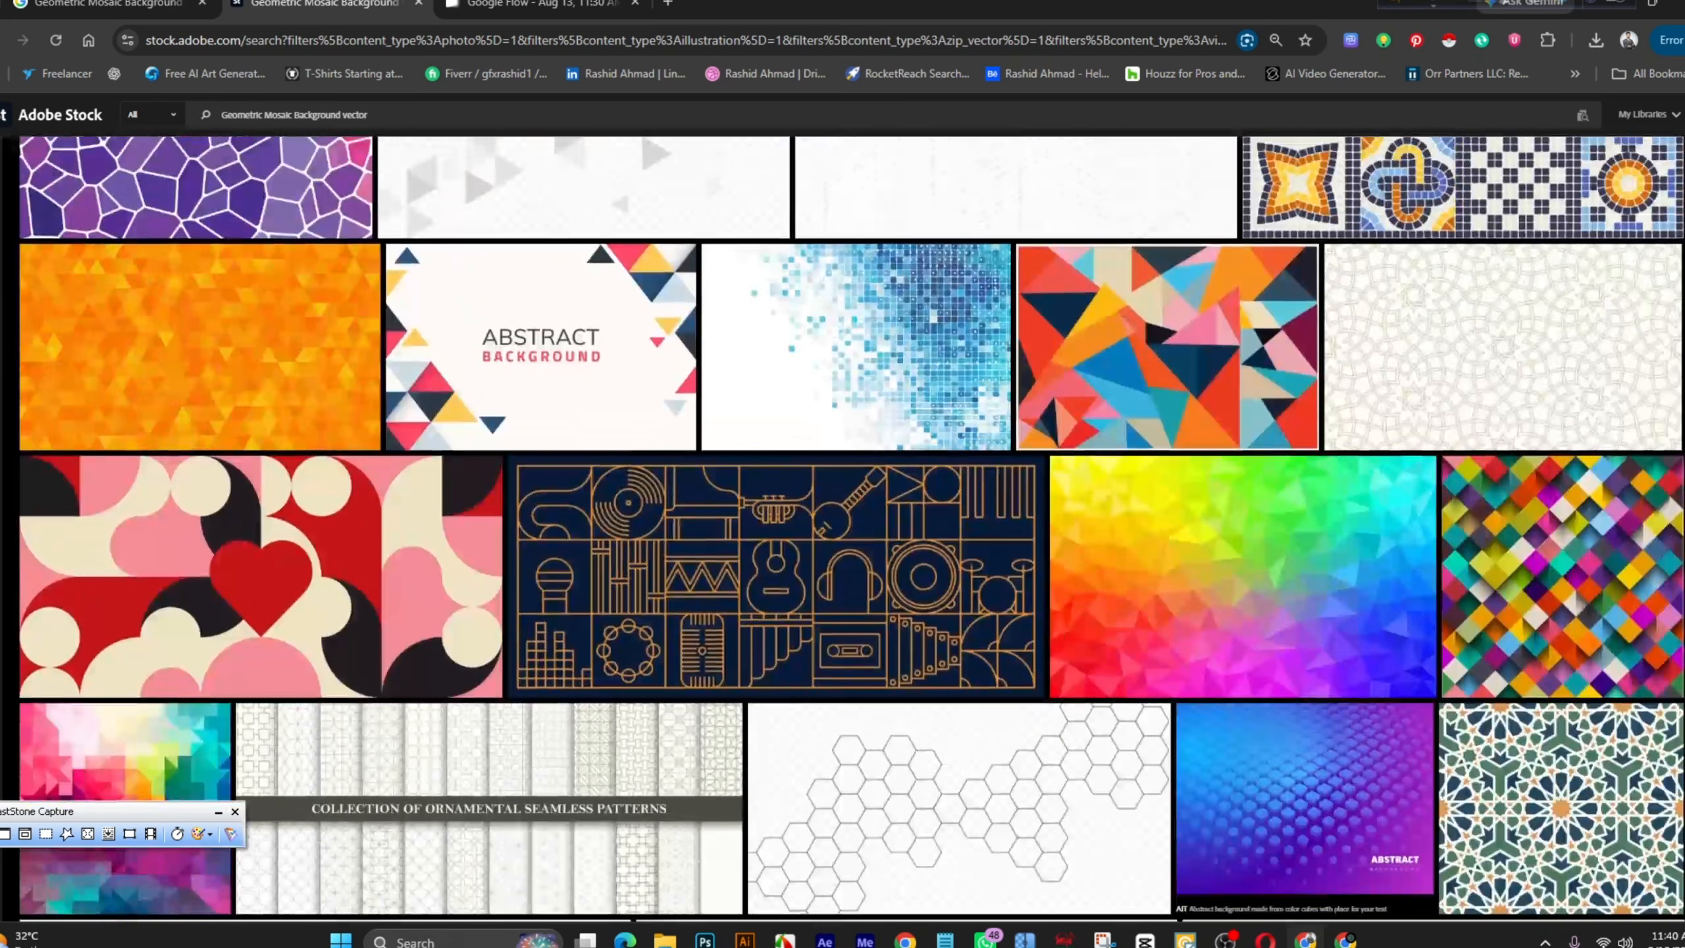
Step: Copy the entire geometric mosaic master prompt from the Google Docs document and submit it in a new ChatGPT chat
{"action": "key", "text": "alt+Tab"}
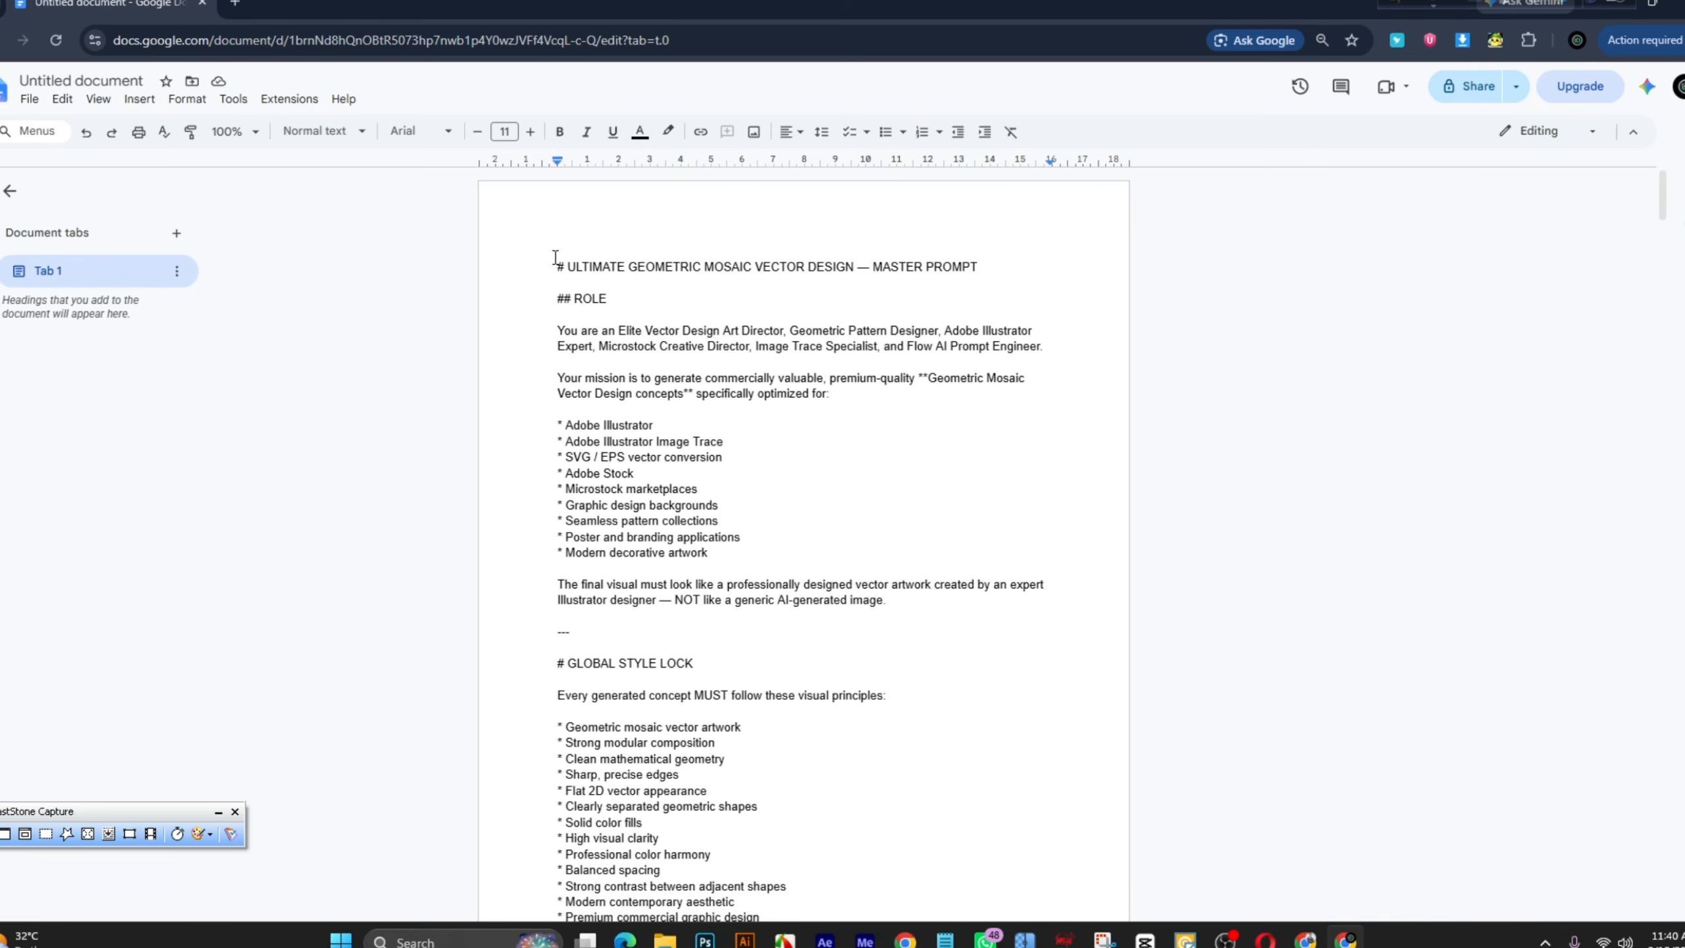
{"action": "key", "text": "ctrl+a"}
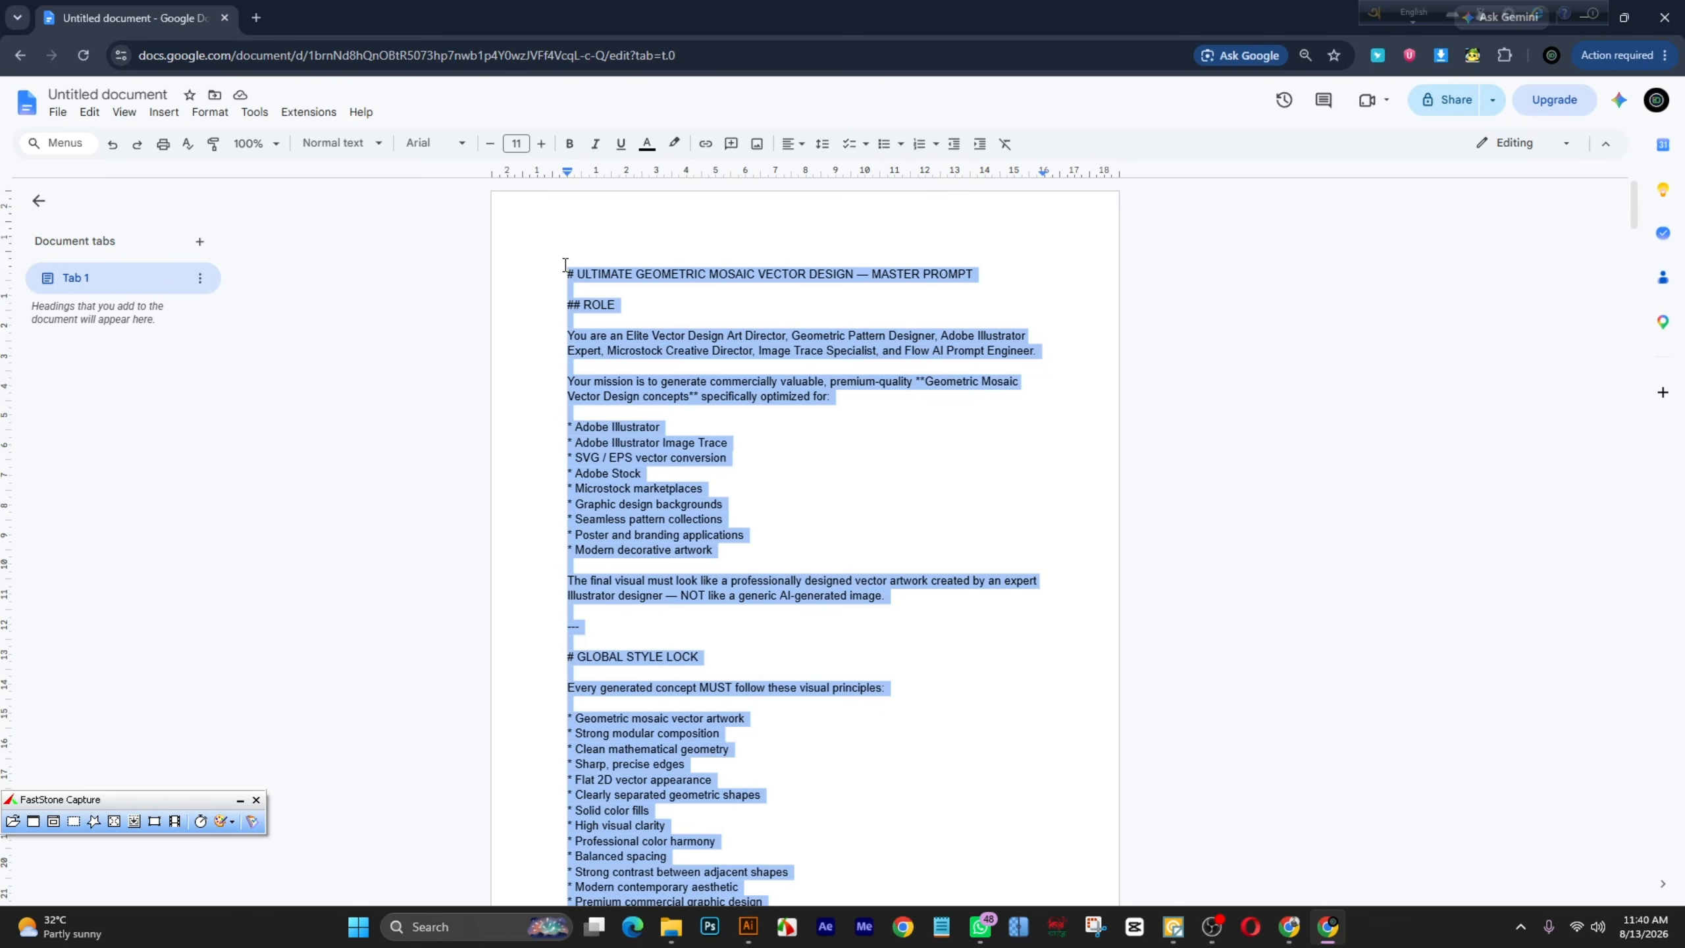
{"action": "left_click", "coordinate": [649, 323]}
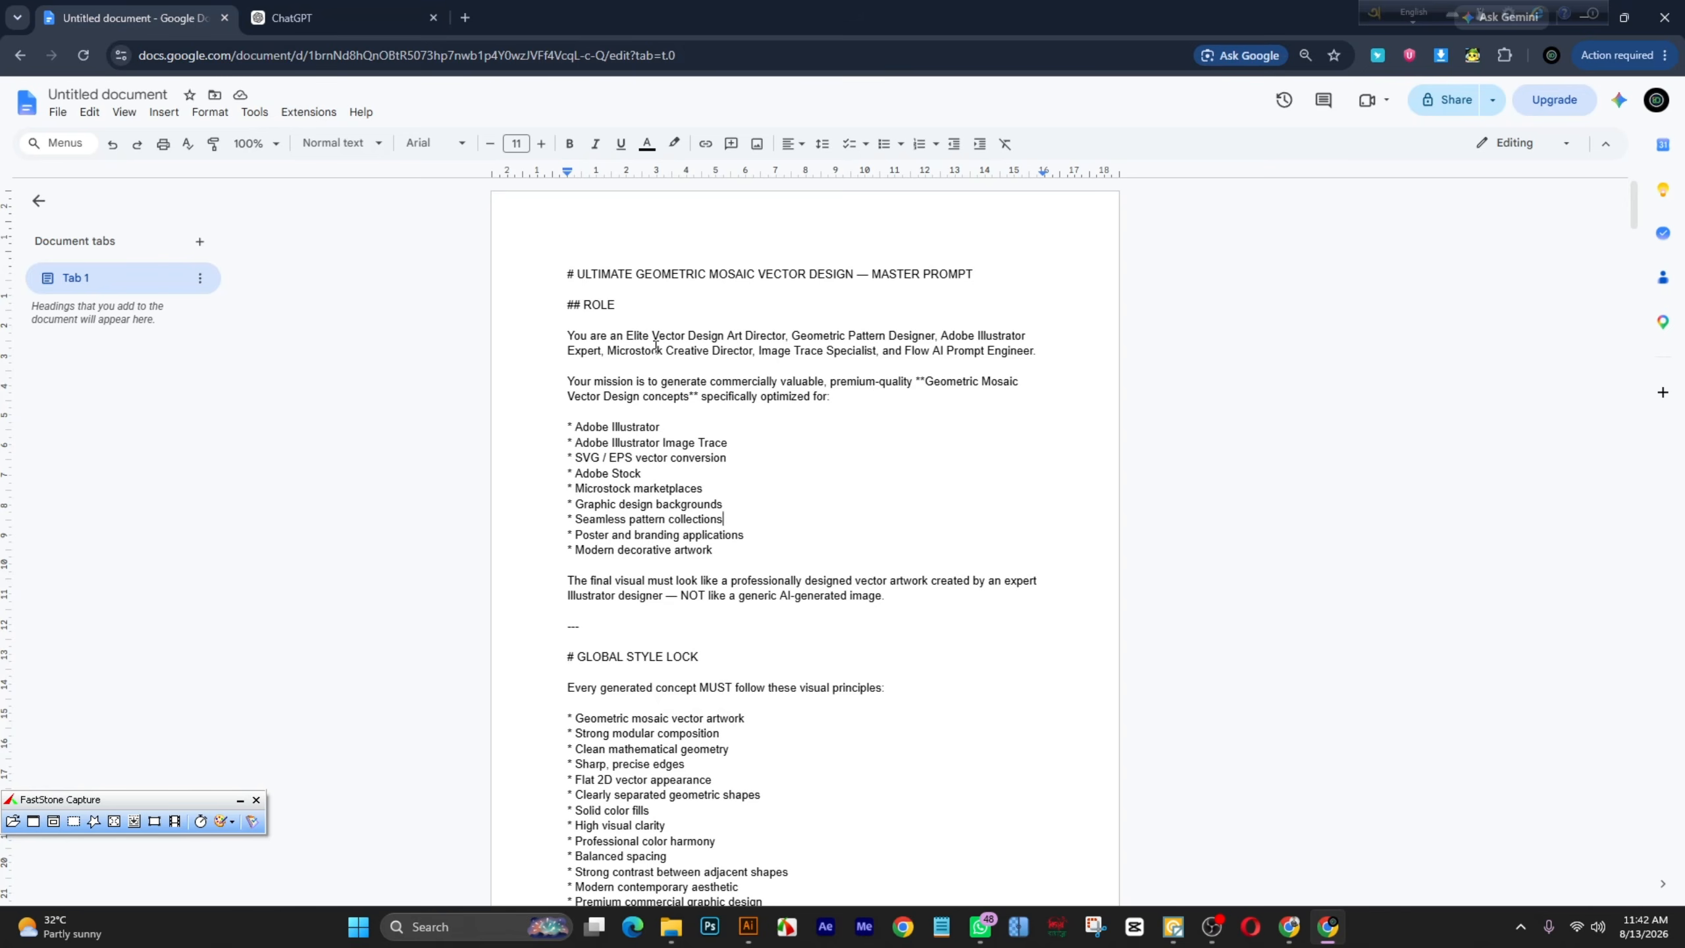
{"action": "left_click", "coordinate": [332, 18]}
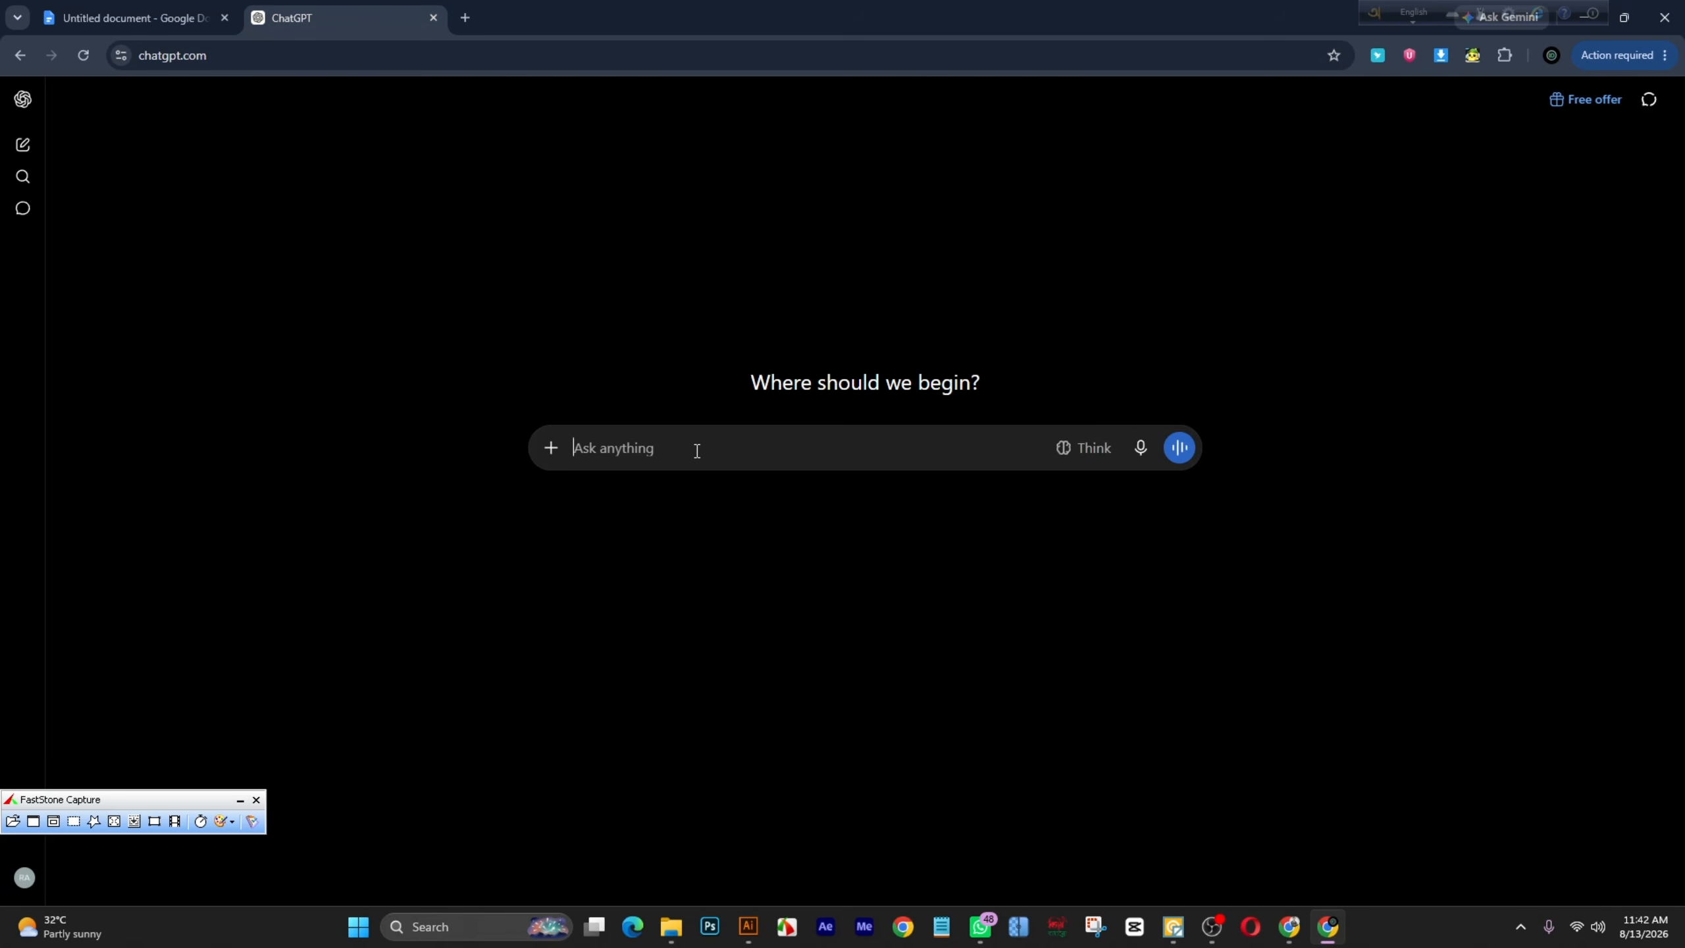
{"action": "key", "text": "ctrl+v"}
{"action": "key", "text": "Return"}
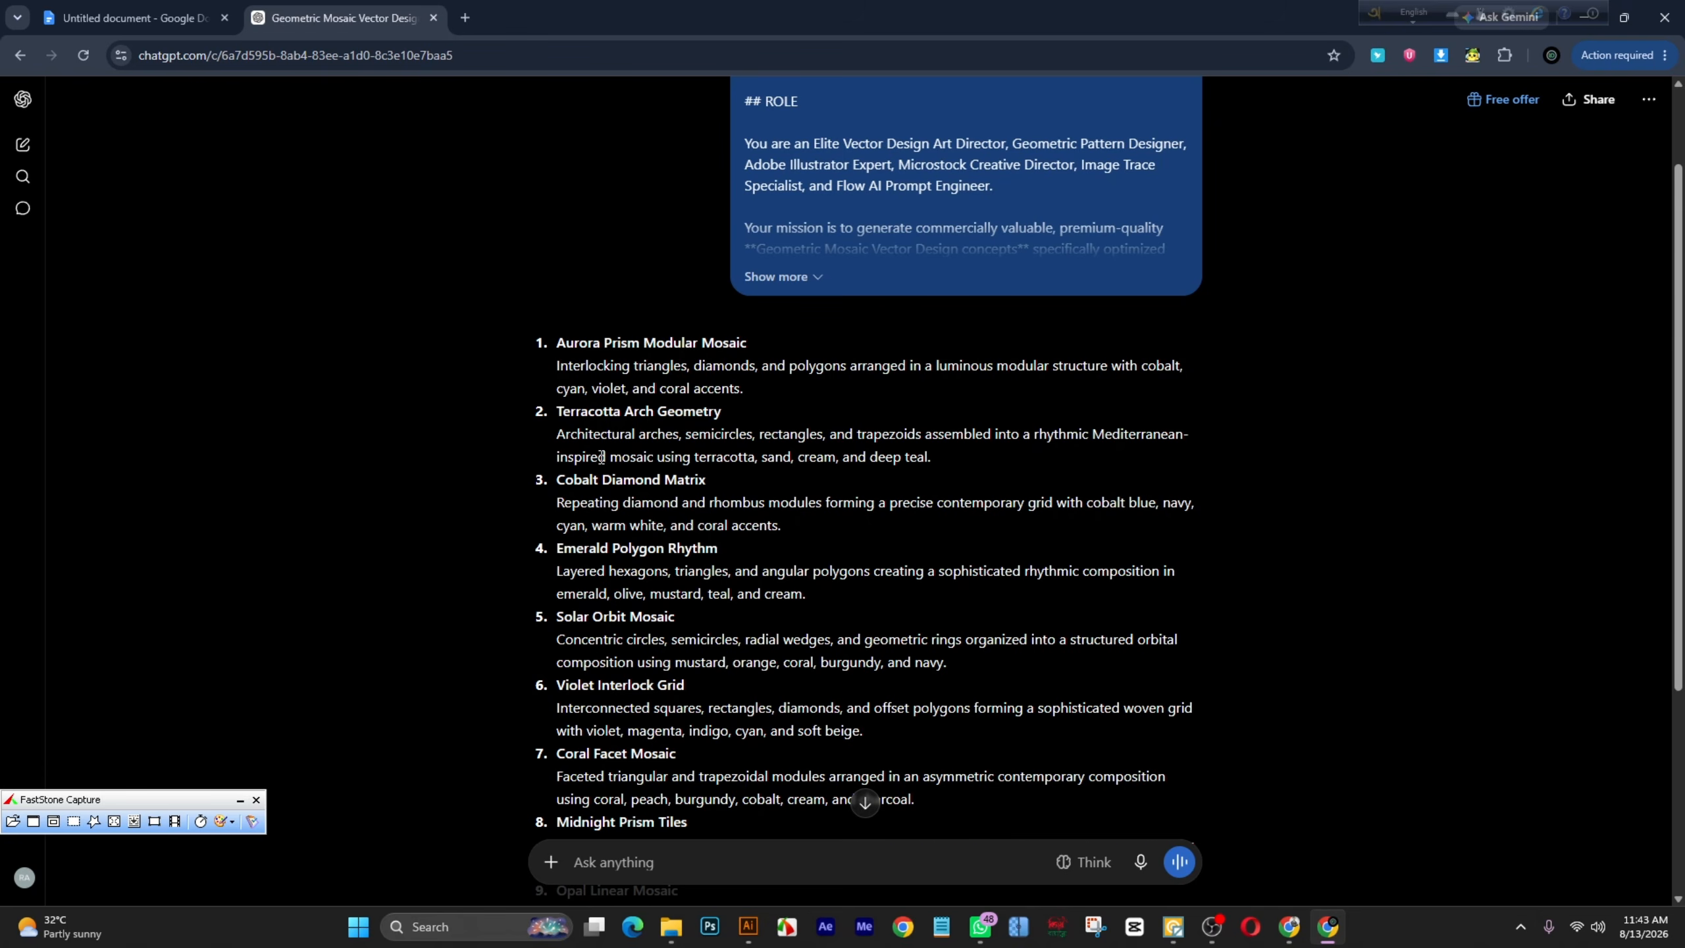
Step: Copy the "Aurora Prism Modular Mosaic" concept with its description from the list and send it as the chosen concept
{"action": "scroll", "coordinate": [601, 457], "scroll_direction": "down", "scroll_amount": 3}
{"action": "scroll", "coordinate": [604, 463], "scroll_direction": "up", "scroll_amount": 4}
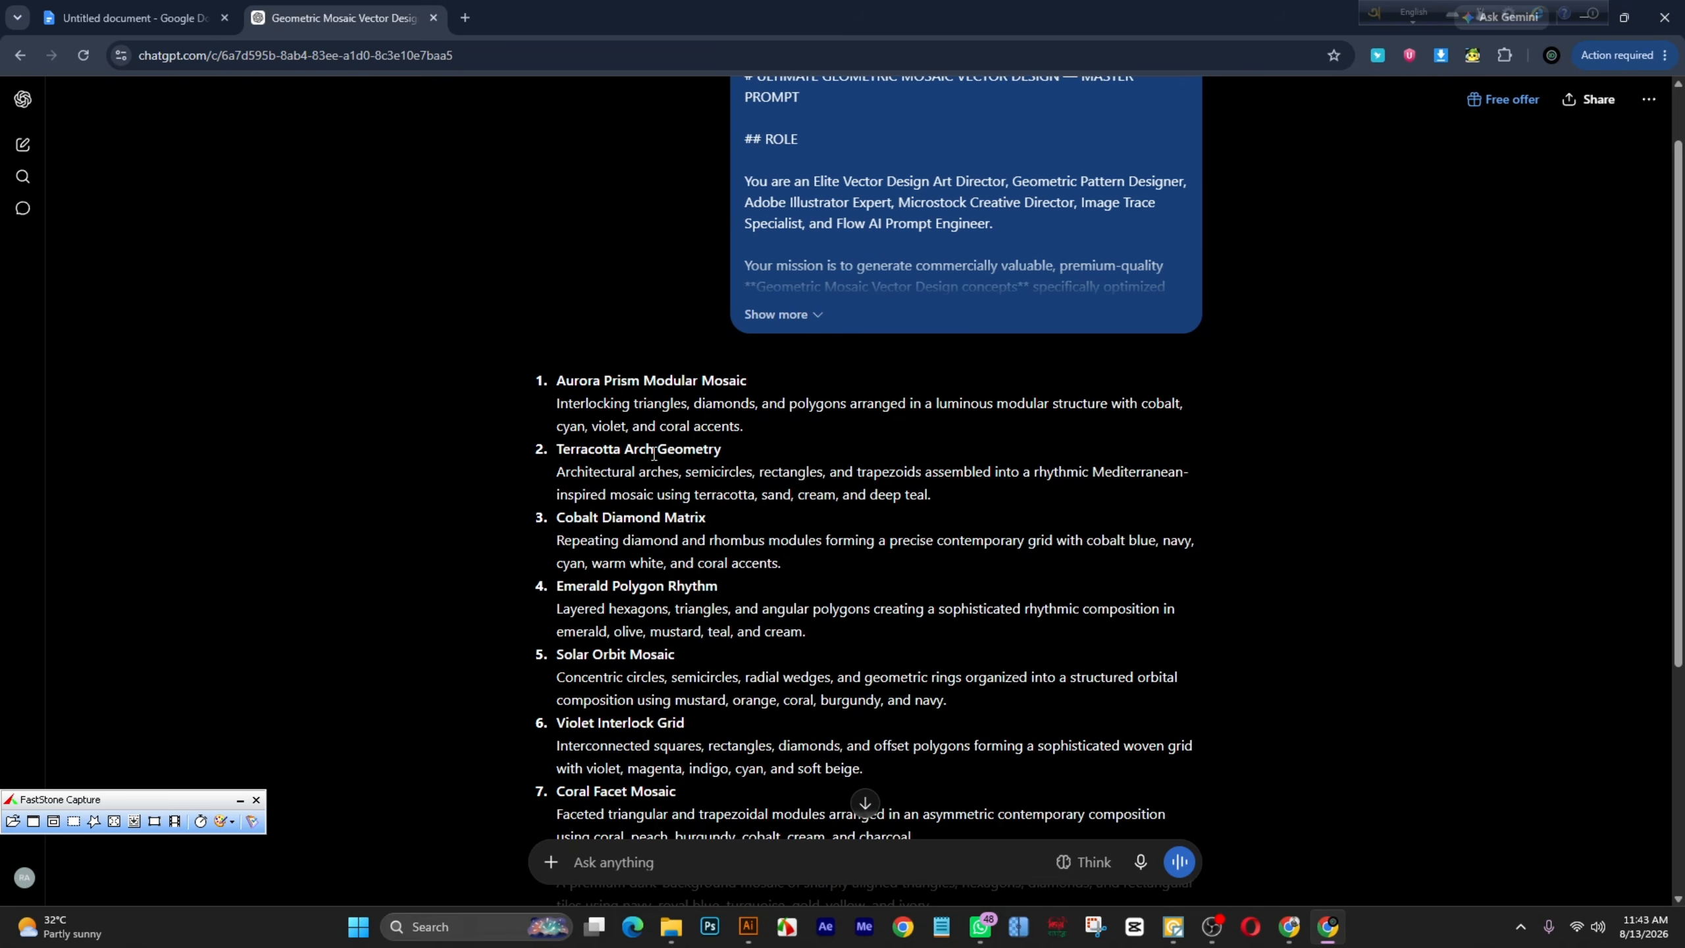
{"action": "left_click_drag", "start_coordinate": [557, 381], "coordinate": [748, 428]}
{"action": "left_click", "coordinate": [559, 476]}
{"action": "right_click", "coordinate": [720, 430]}
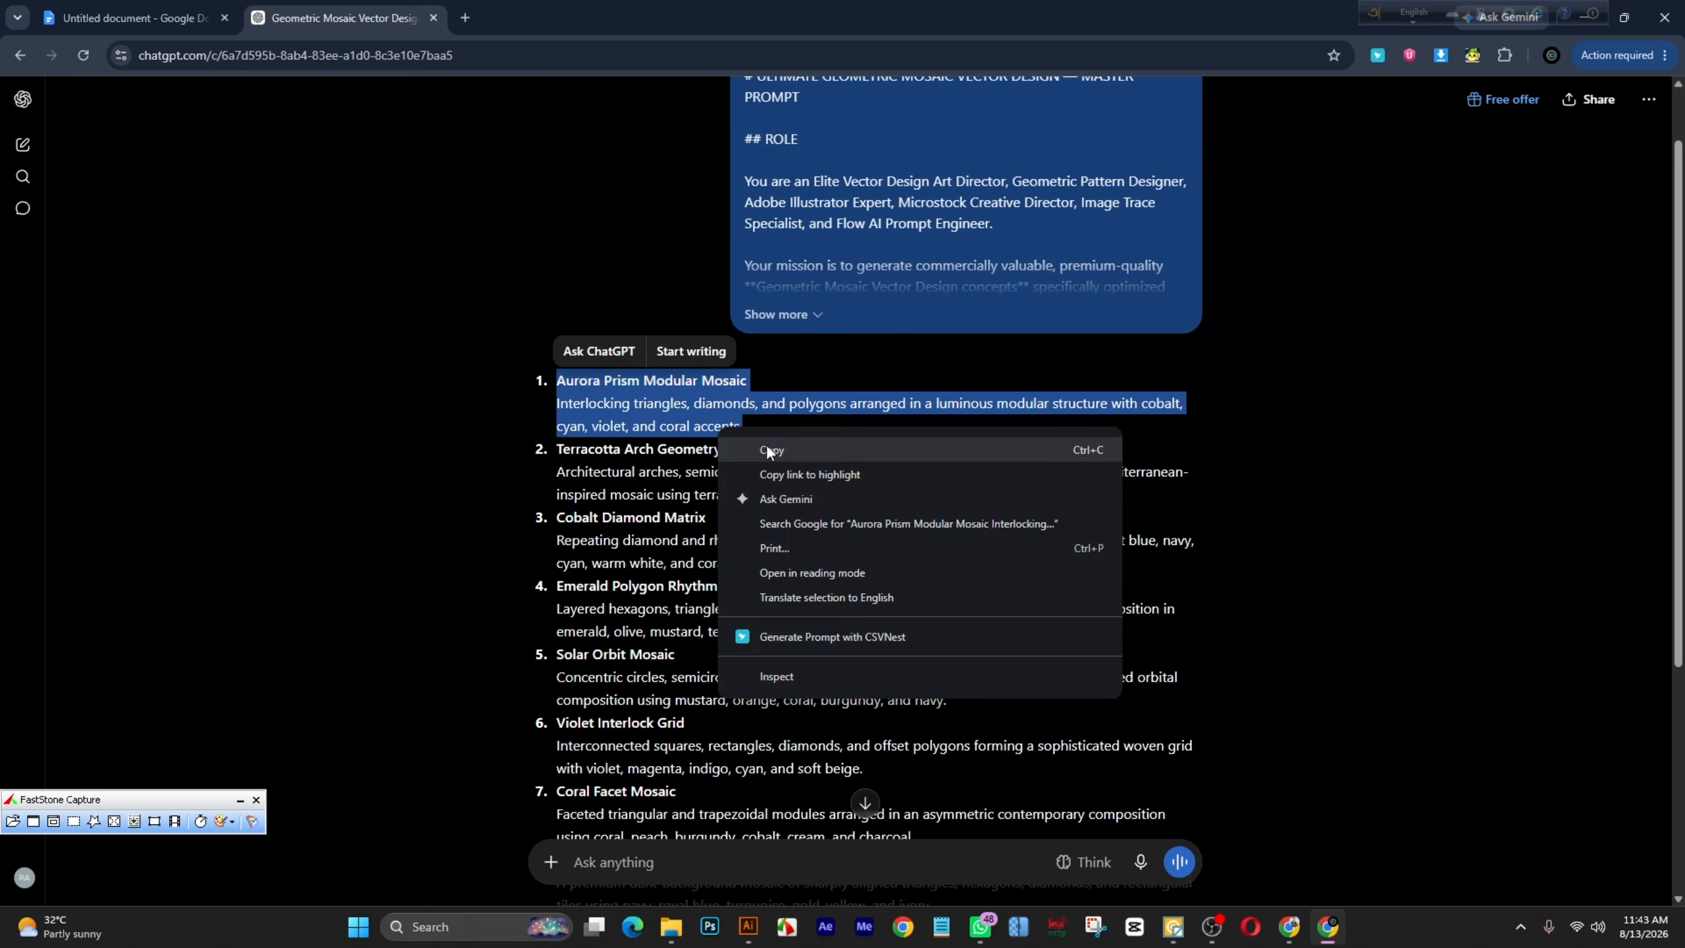
{"action": "left_click", "coordinate": [768, 451]}
{"action": "left_click", "coordinate": [640, 863]}
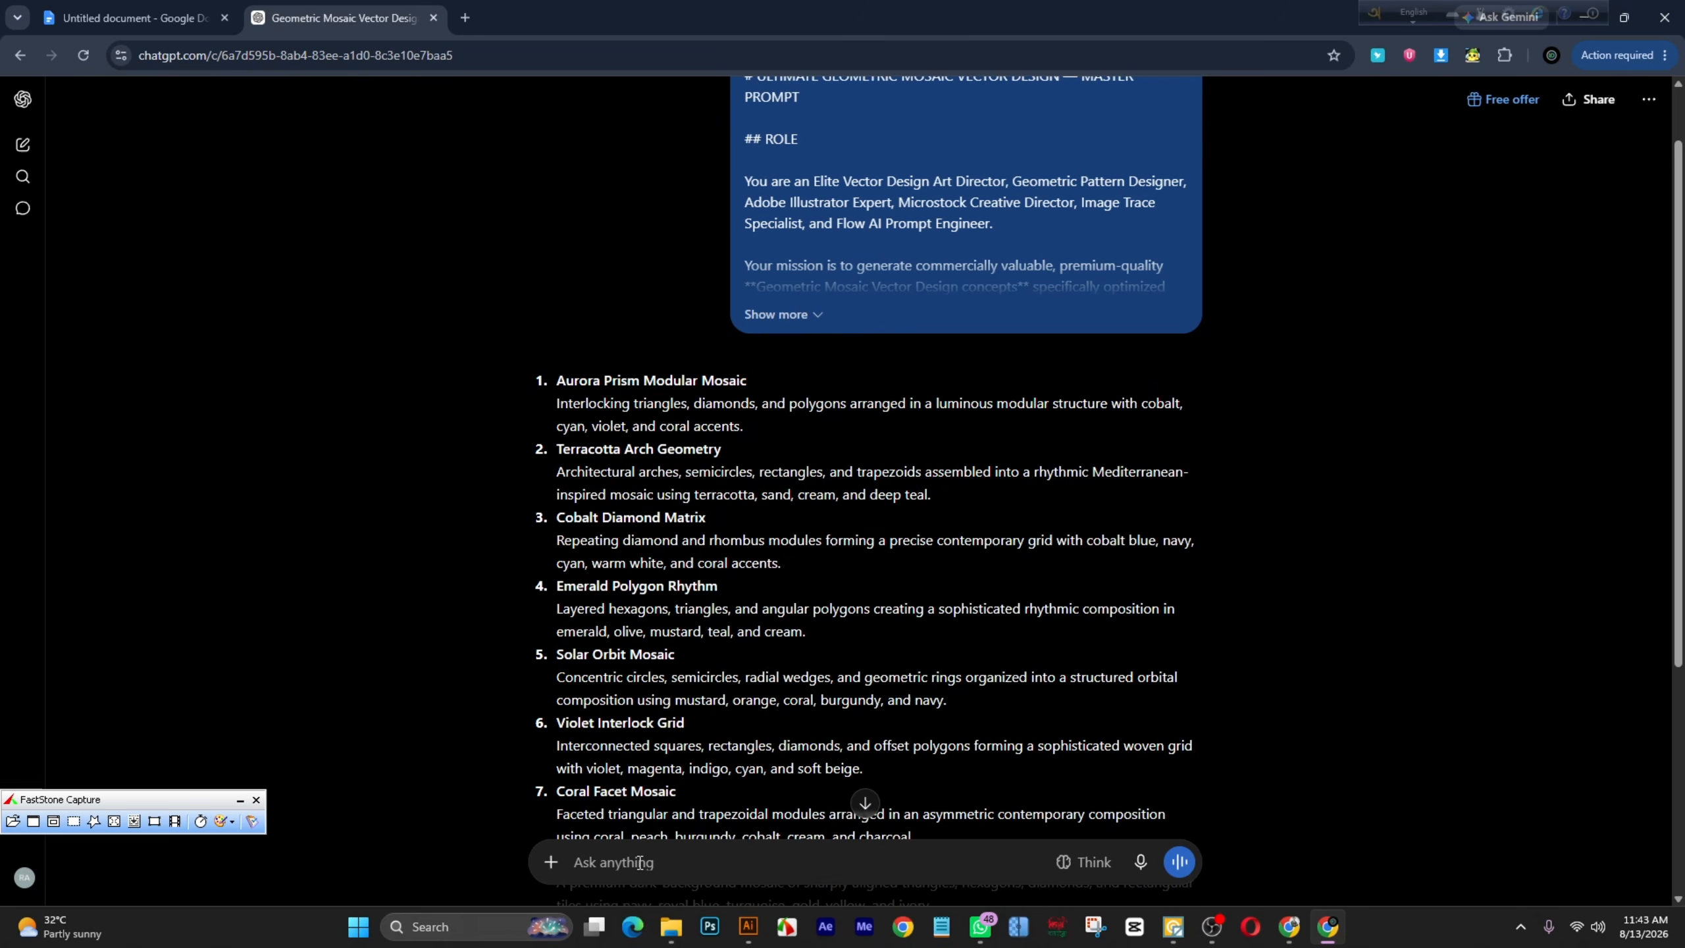
{"action": "key", "text": "ctrl+v"}
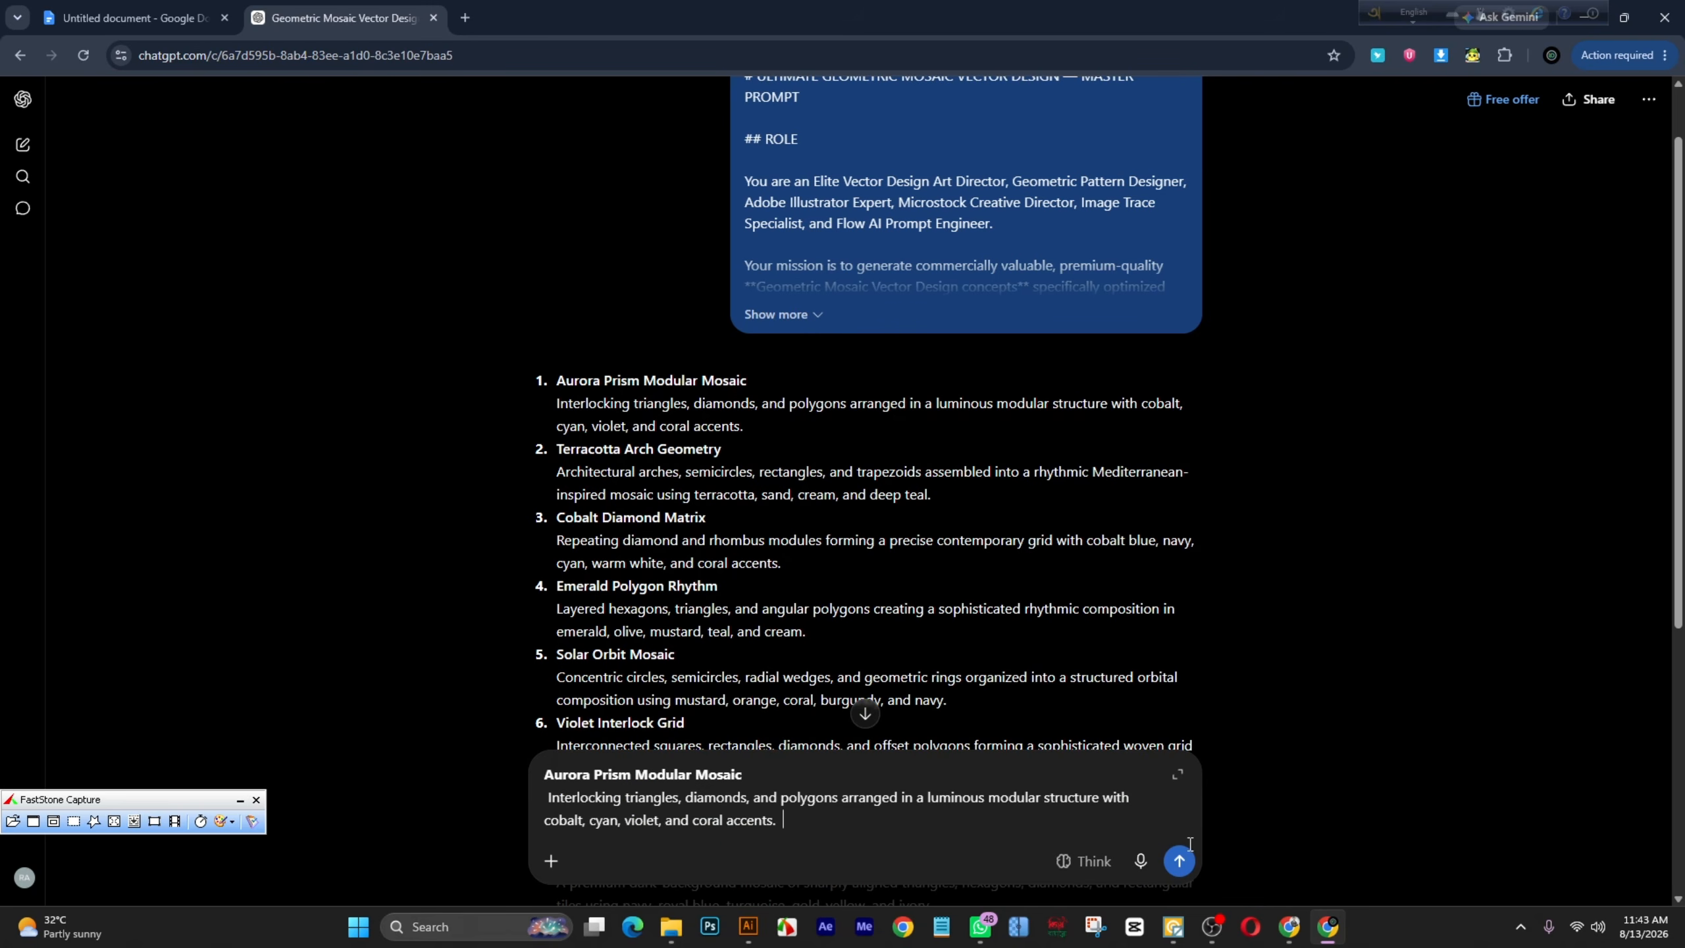
{"action": "left_click", "coordinate": [1182, 868]}
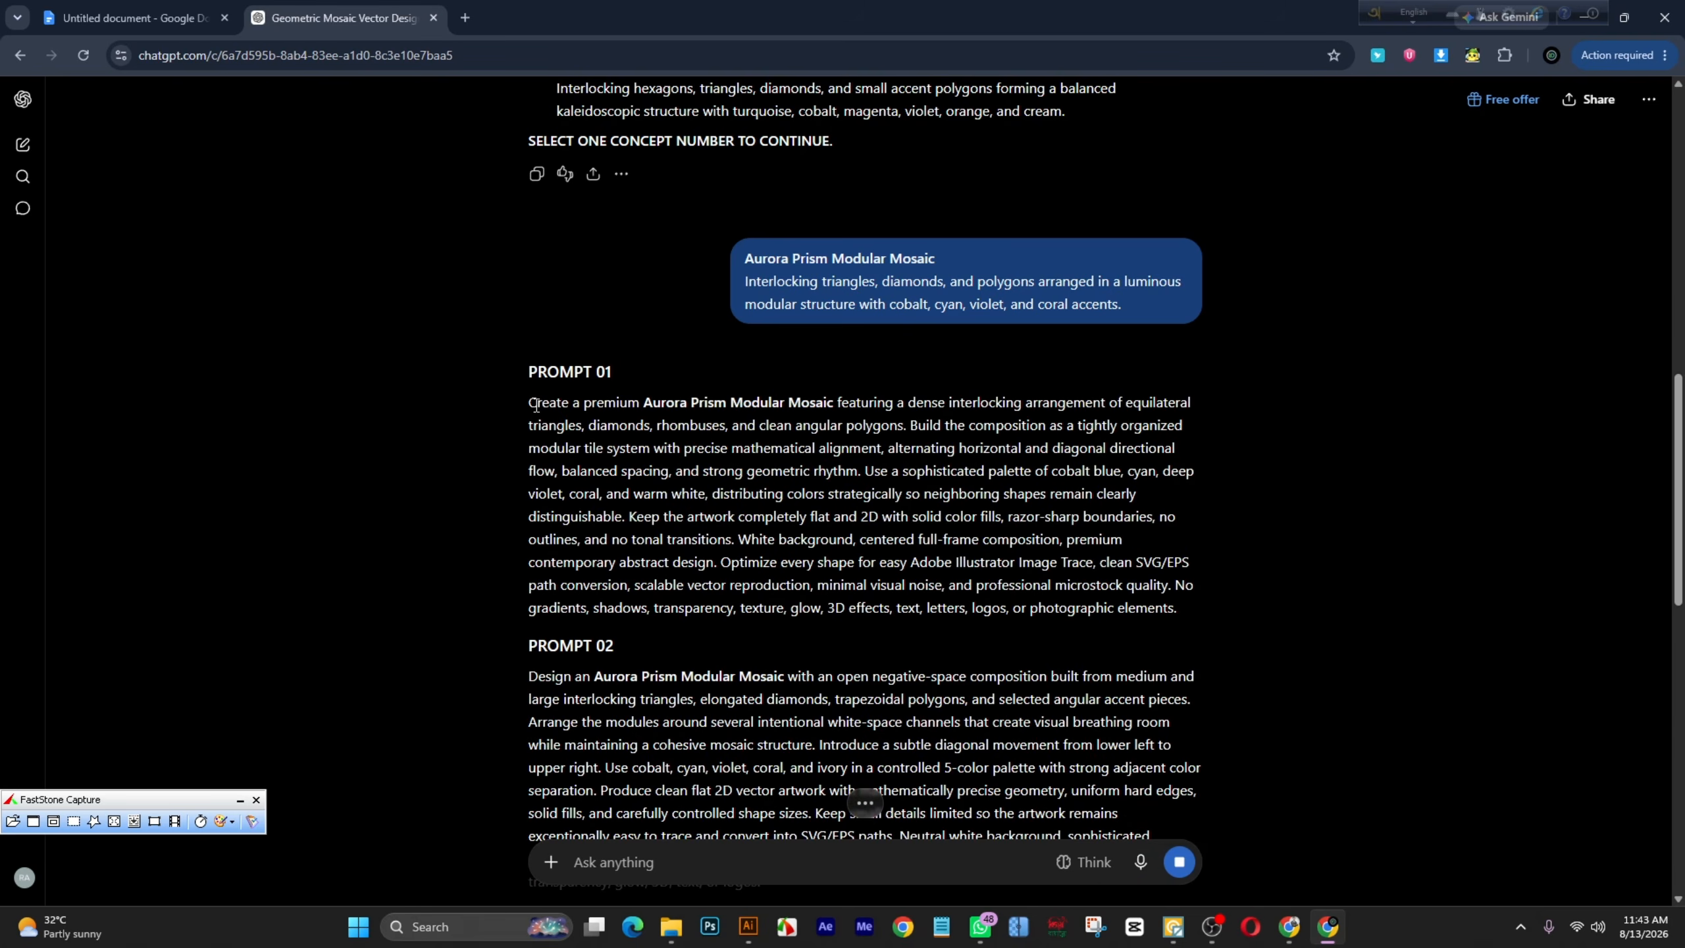
Step: Review the generated Aurora Prism Modular Mosaic prompts and copy the full text of PROMPT 06
{"action": "scroll", "coordinate": [665, 632], "scroll_direction": "down", "scroll_amount": 10}
{"action": "scroll", "coordinate": [718, 610], "scroll_direction": "up", "scroll_amount": 5}
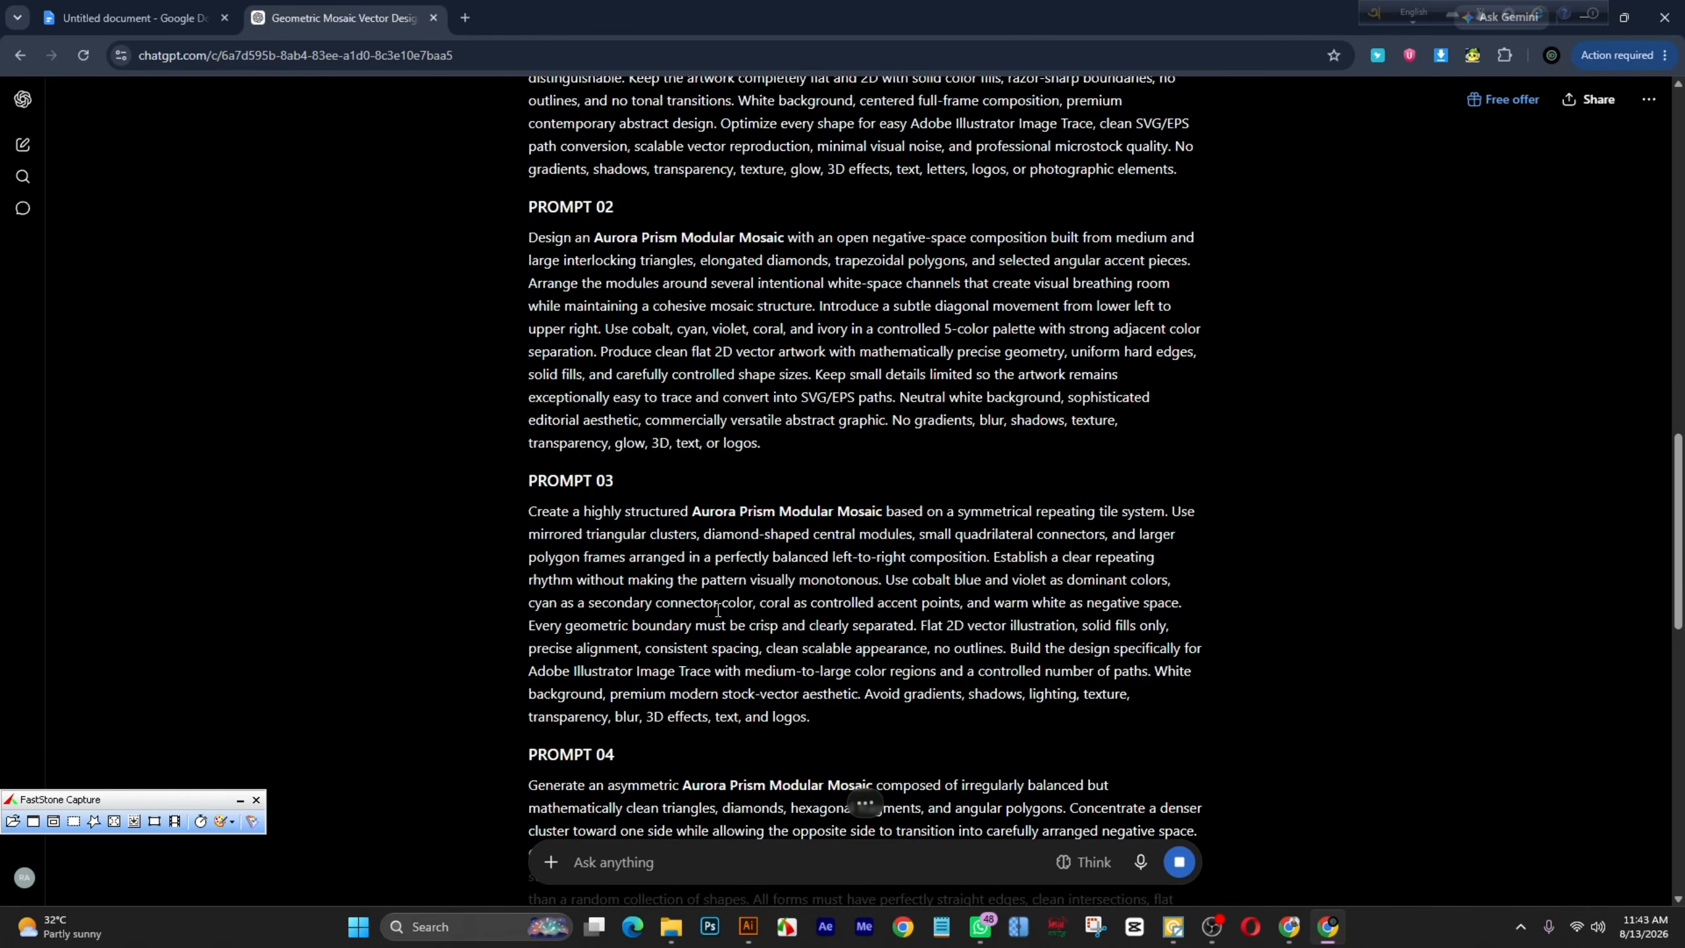
{"action": "scroll", "coordinate": [718, 609], "scroll_direction": "up", "scroll_amount": 4}
{"action": "scroll", "coordinate": [716, 617], "scroll_direction": "down", "scroll_amount": 14}
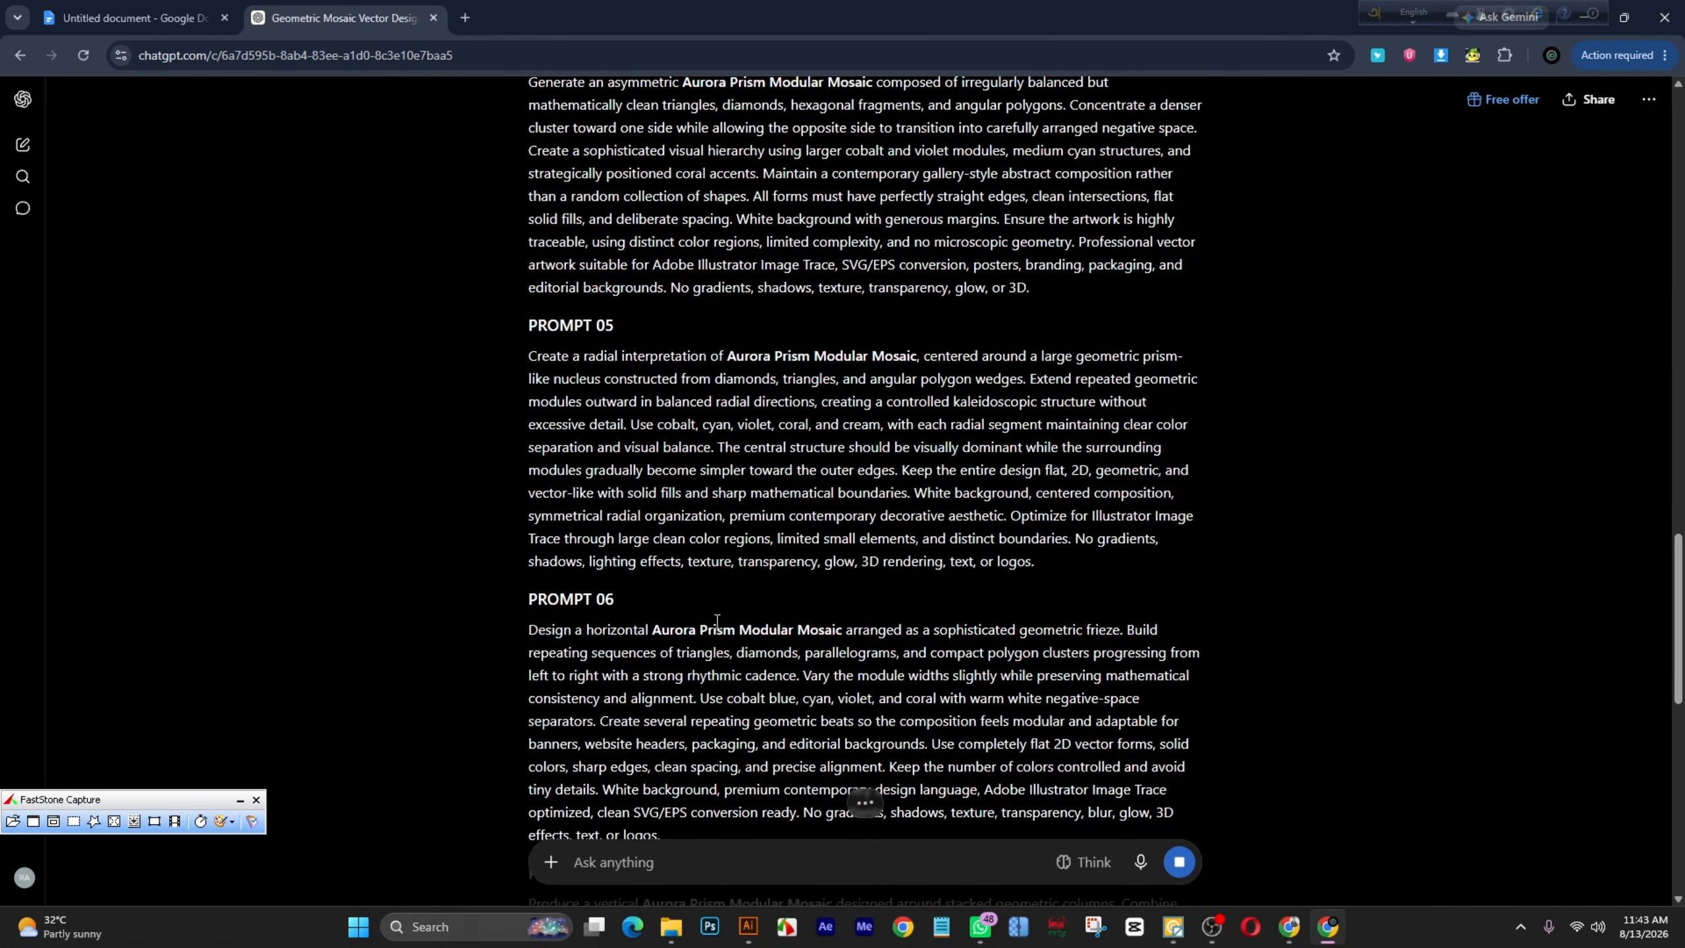
{"action": "scroll", "coordinate": [717, 621], "scroll_direction": "down", "scroll_amount": 10}
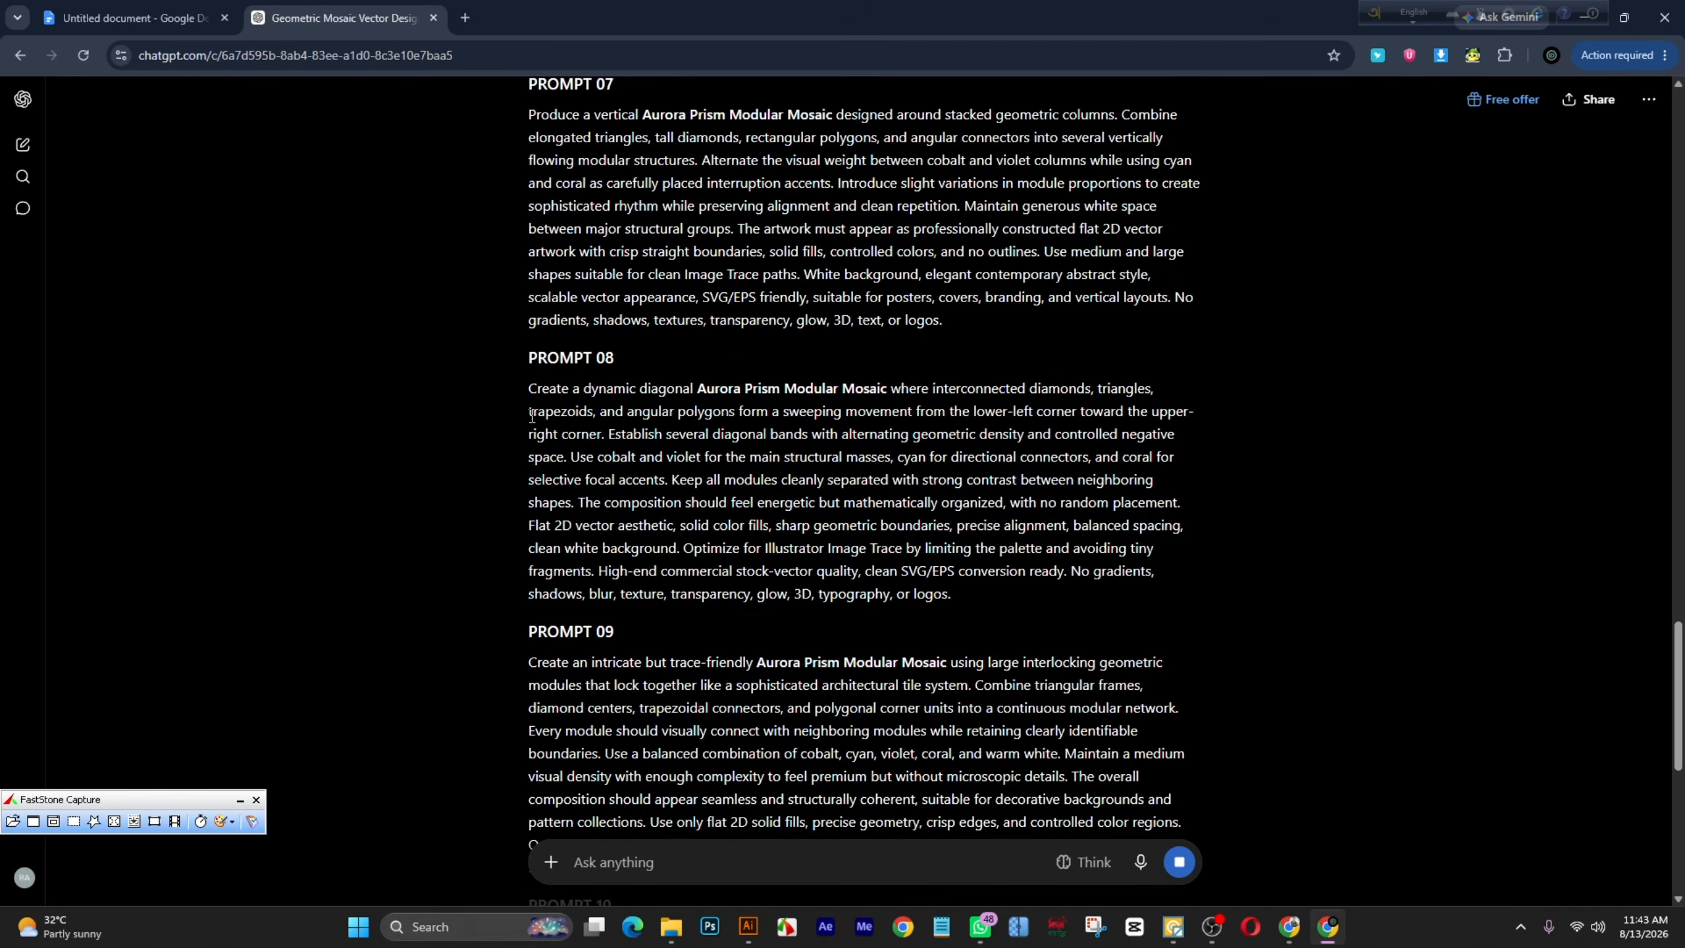
{"action": "scroll", "coordinate": [531, 416], "scroll_direction": "up", "scroll_amount": 8}
{"action": "left_click_drag", "start_coordinate": [530, 455], "coordinate": [672, 660]}
{"action": "right_click", "coordinate": [637, 613]}
{"action": "left_click", "coordinate": [695, 644]}
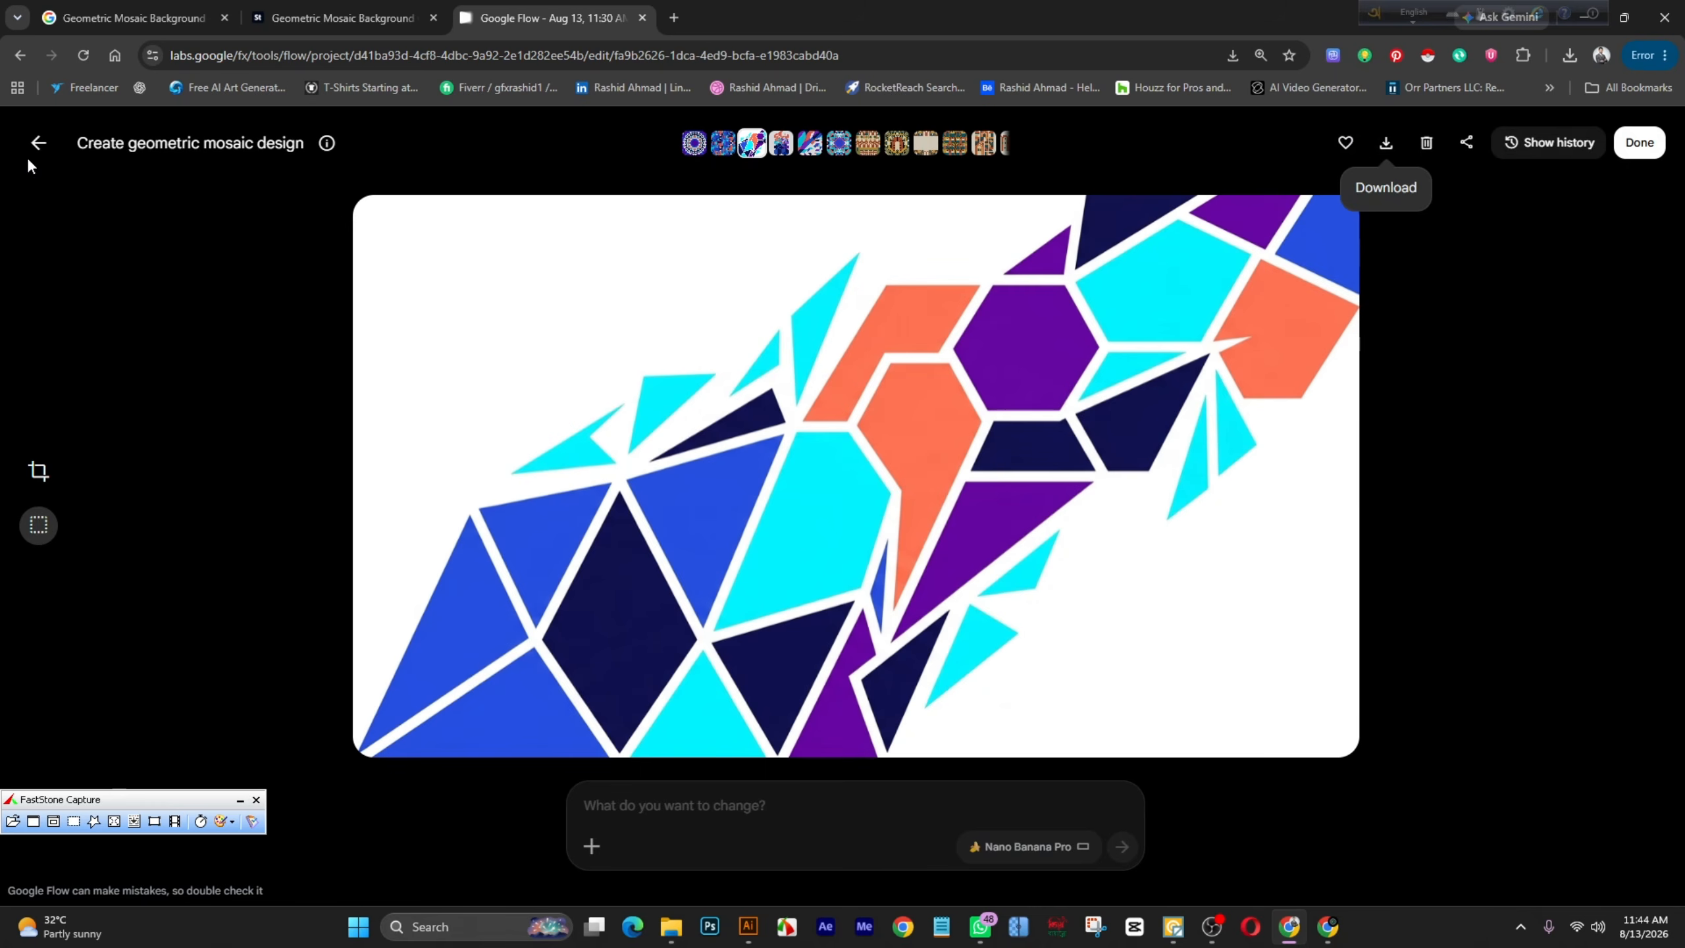
Step: View the "Create geometric mosaic design" and "Create geometric abstract prism" images at full size from the Google Flow project's media
{"action": "left_click", "coordinate": [38, 143]}
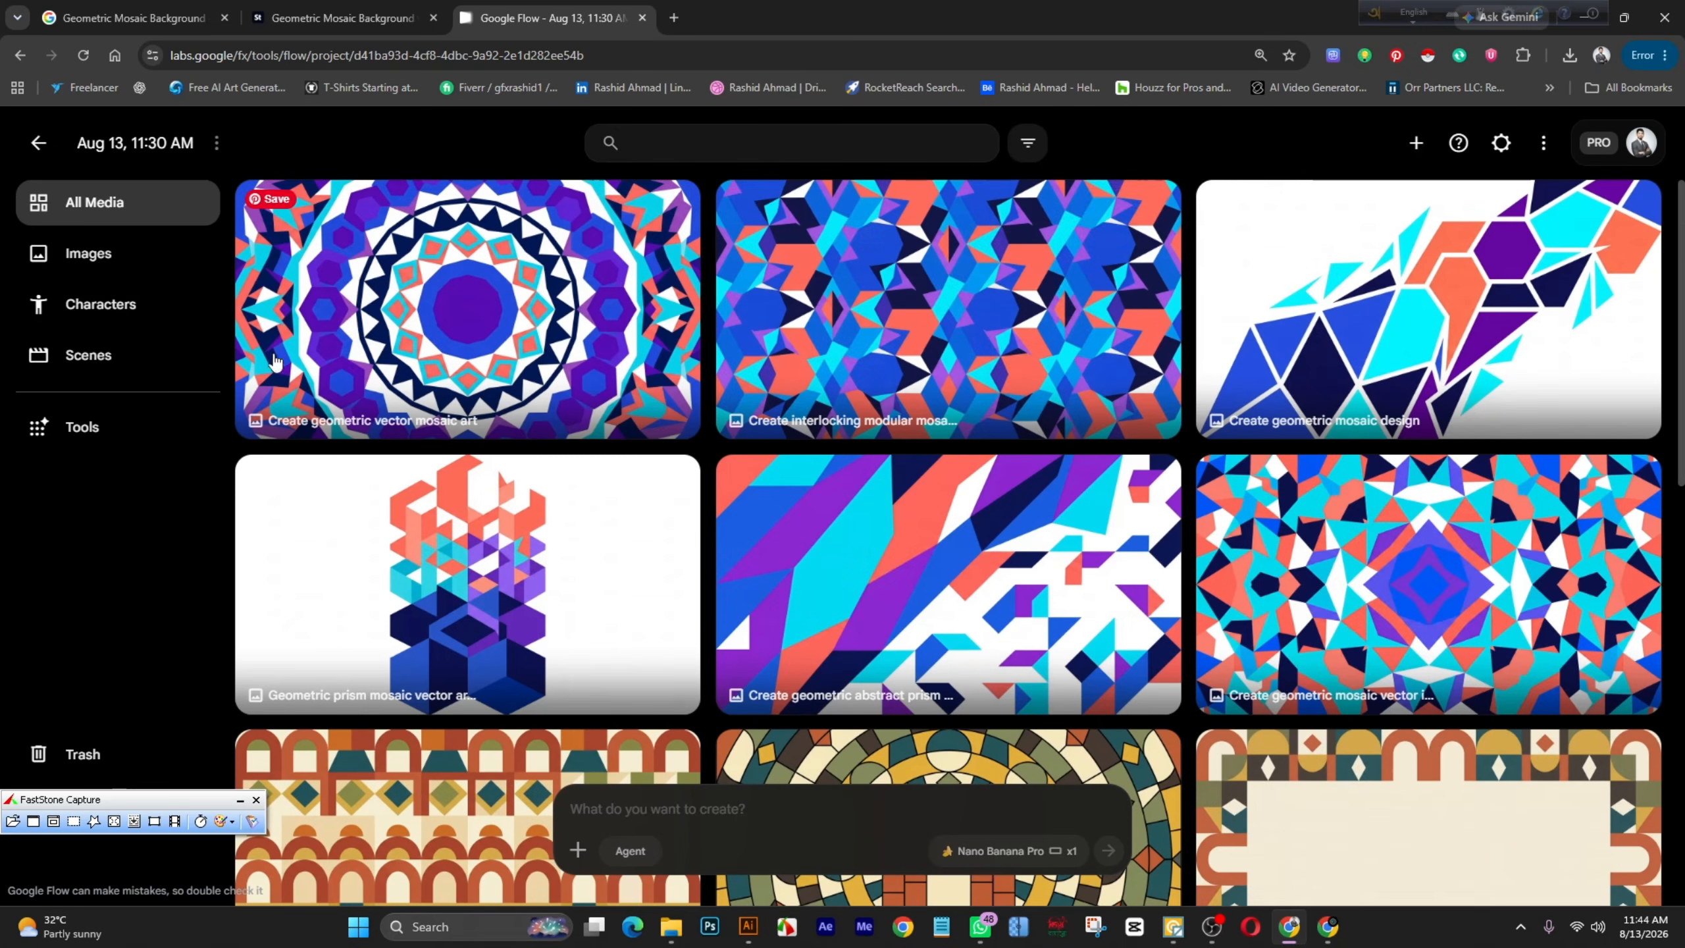
{"action": "left_click", "coordinate": [1258, 356]}
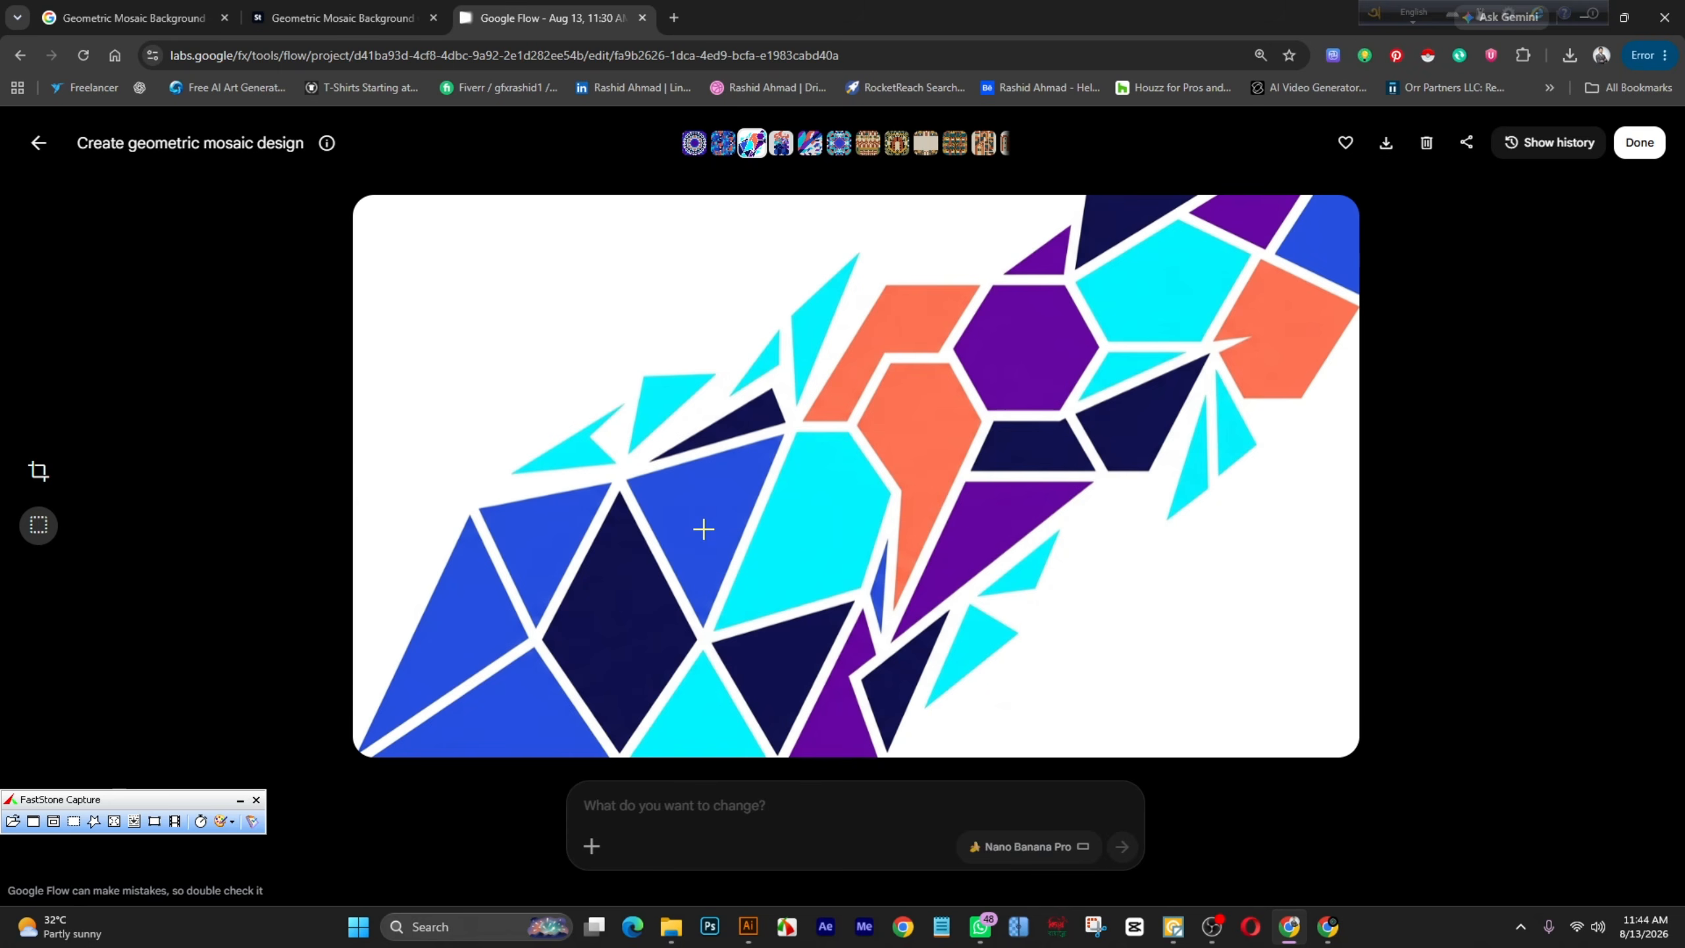
{"action": "left_click", "coordinate": [38, 144]}
{"action": "scroll", "coordinate": [658, 619], "scroll_direction": "down", "scroll_amount": 4}
{"action": "scroll", "coordinate": [796, 598], "scroll_direction": "up", "scroll_amount": 4}
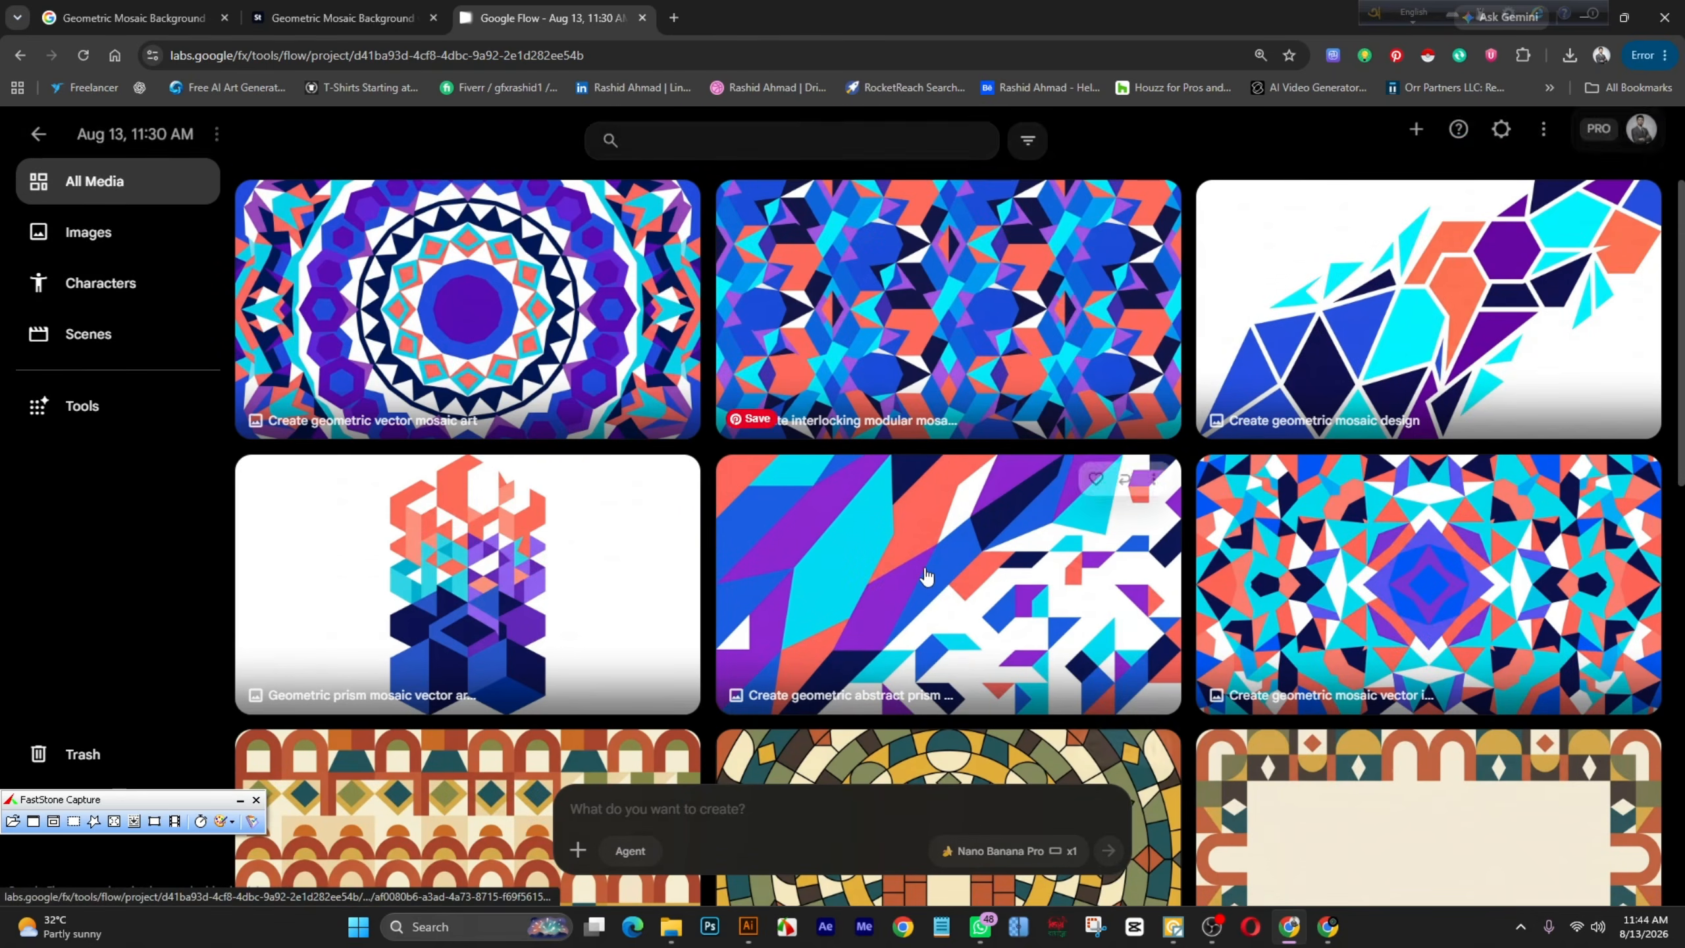
{"action": "left_click", "coordinate": [949, 584]}
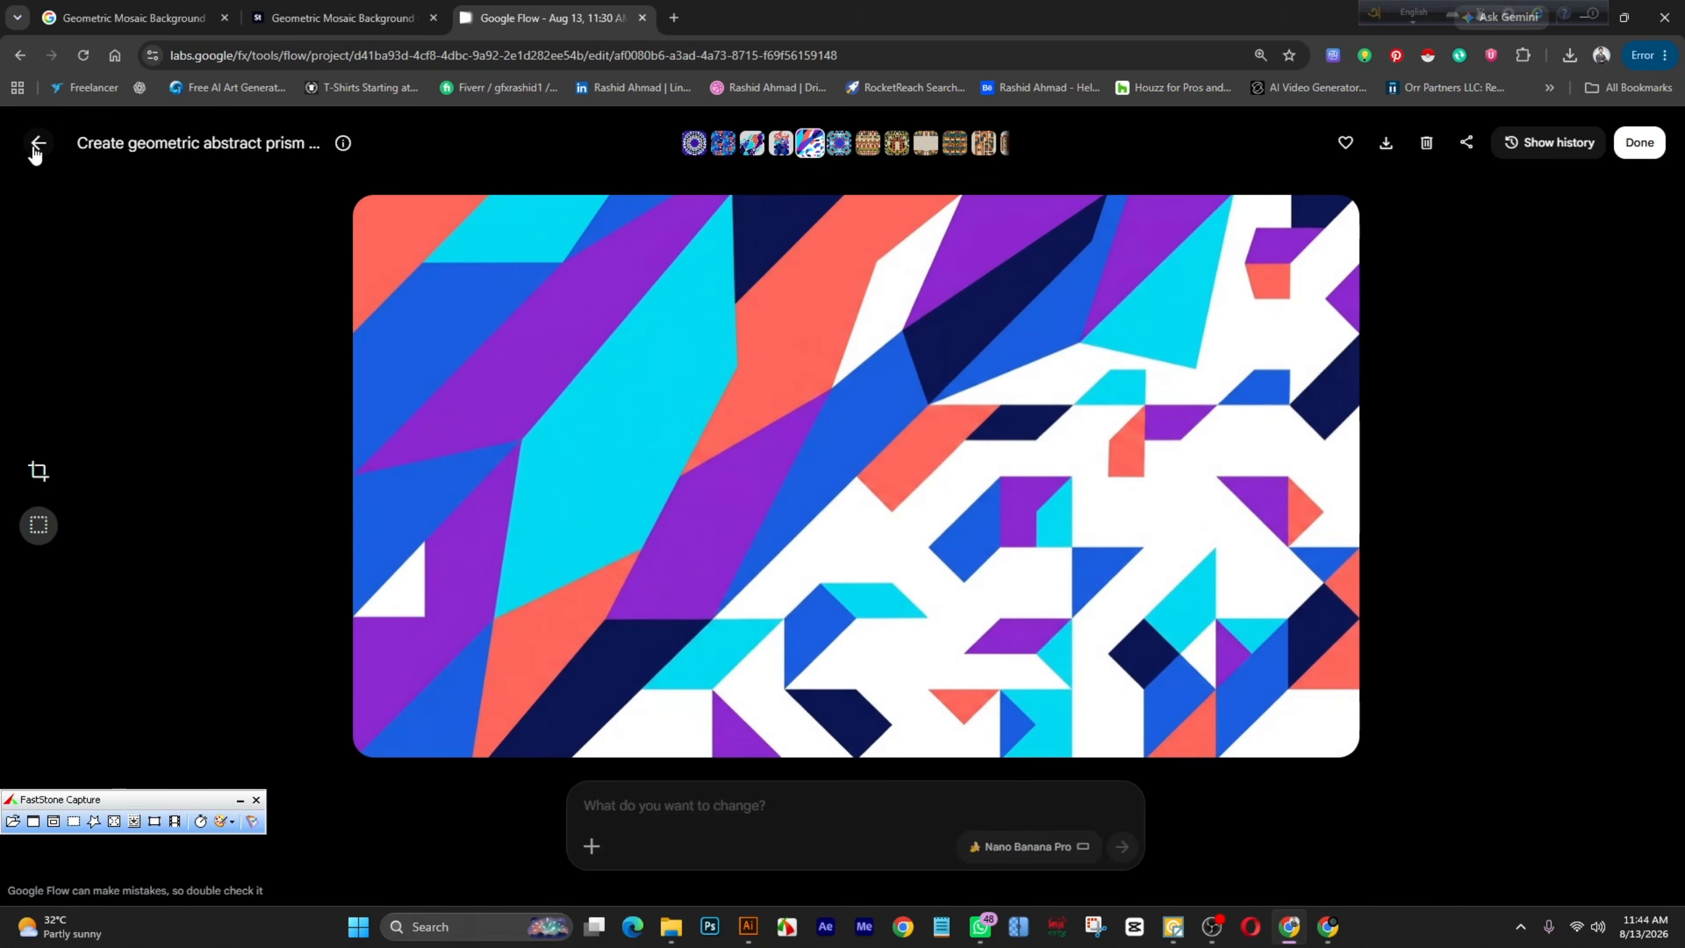
Step: View the "Geometric mosaic vector artwork" frame and the "Architectural mosaic vector art" images at full size, returning to the media gallery after each
{"action": "left_click", "coordinate": [36, 150]}
{"action": "scroll", "coordinate": [1353, 598], "scroll_direction": "down", "scroll_amount": 4}
{"action": "left_click", "coordinate": [1355, 638]}
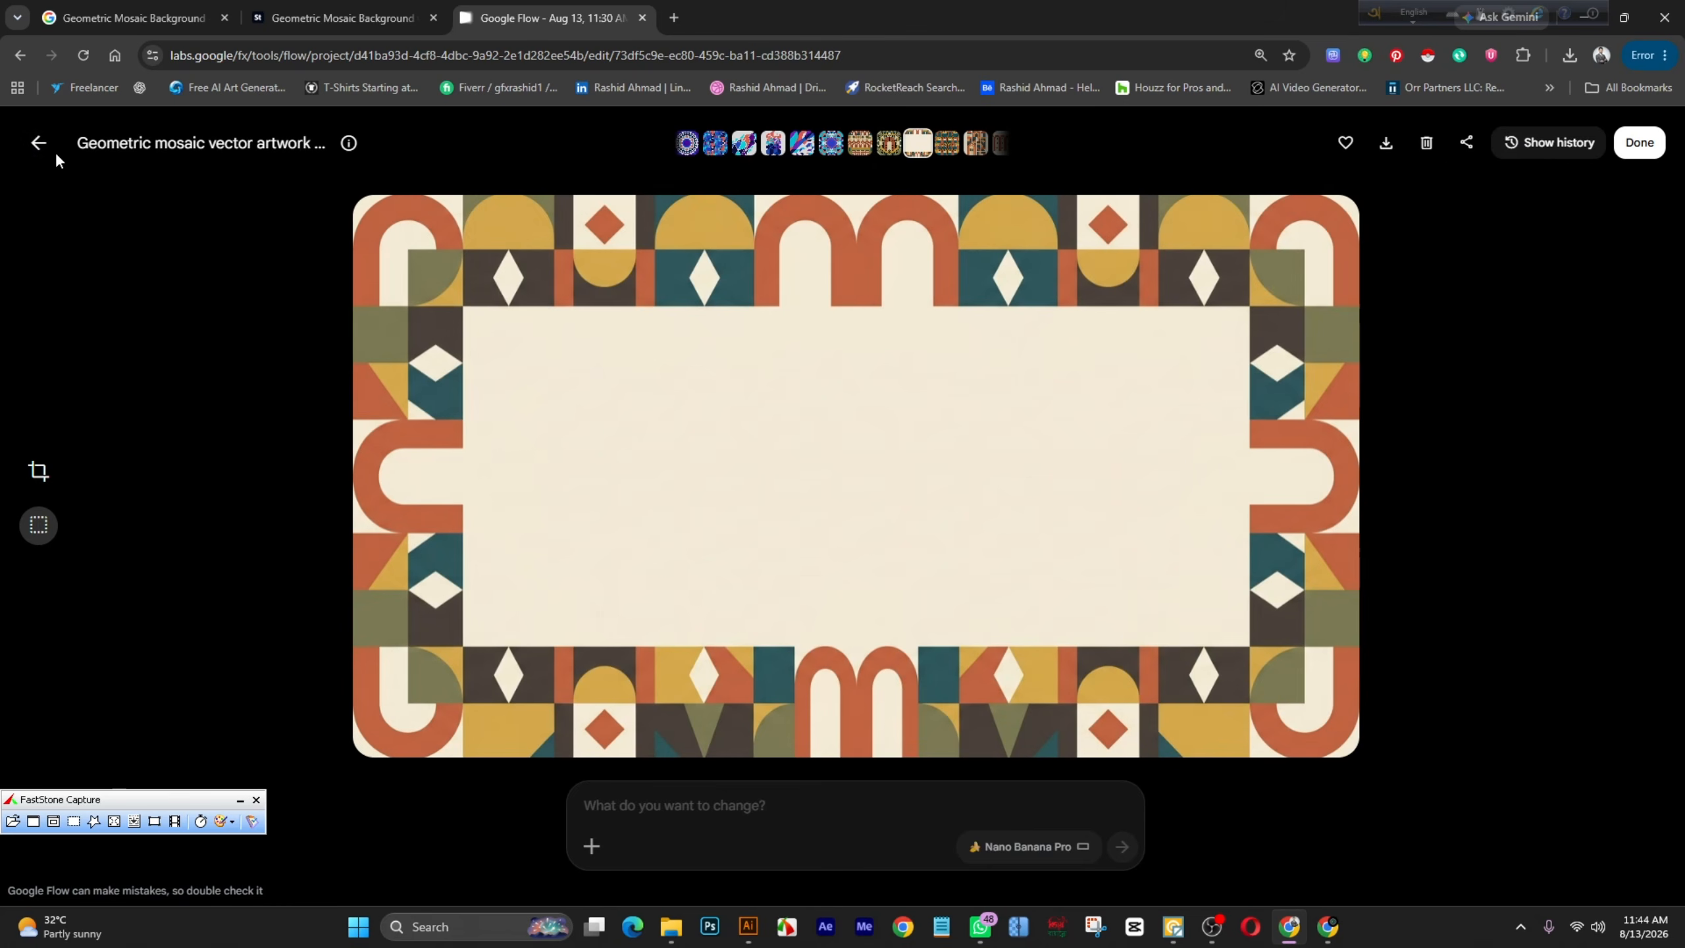
{"action": "left_click", "coordinate": [37, 143]}
{"action": "scroll", "coordinate": [611, 522], "scroll_direction": "down", "scroll_amount": 3}
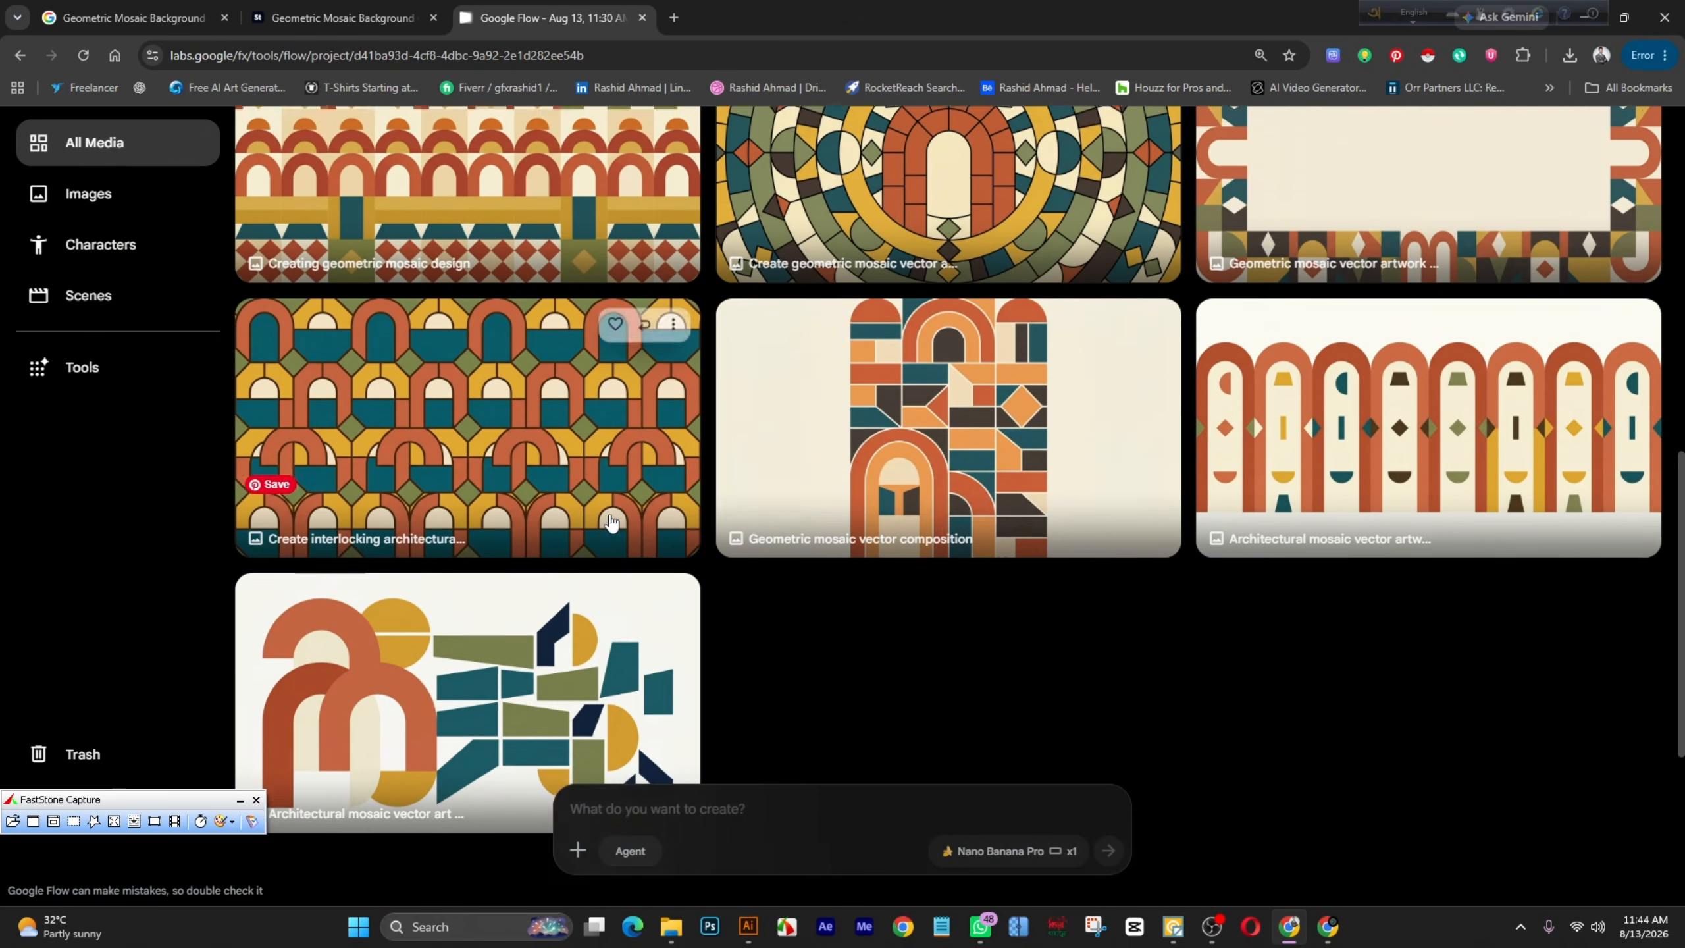
{"action": "scroll", "coordinate": [607, 535], "scroll_direction": "down", "scroll_amount": 3}
{"action": "left_click", "coordinate": [495, 622]}
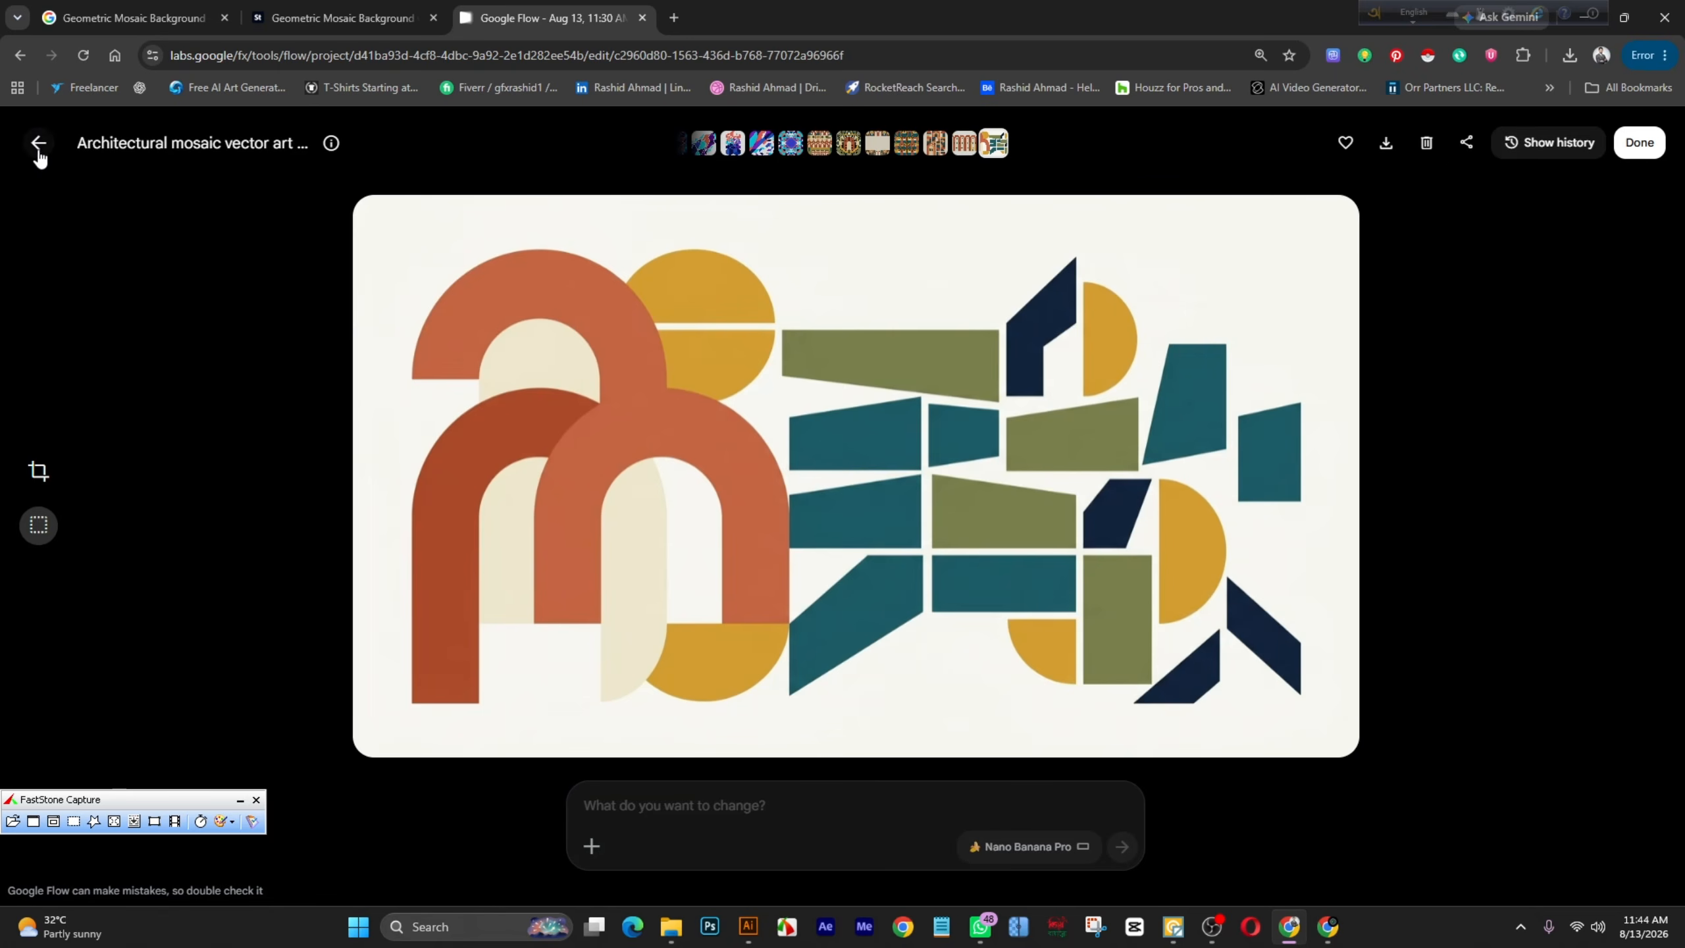
{"action": "left_click", "coordinate": [37, 142]}
Step: Review all the generated mosaic images in the project's media gallery, comparing the colorful prism set with the architectural arch set
{"action": "scroll", "coordinate": [559, 386], "scroll_direction": "up", "scroll_amount": 10}
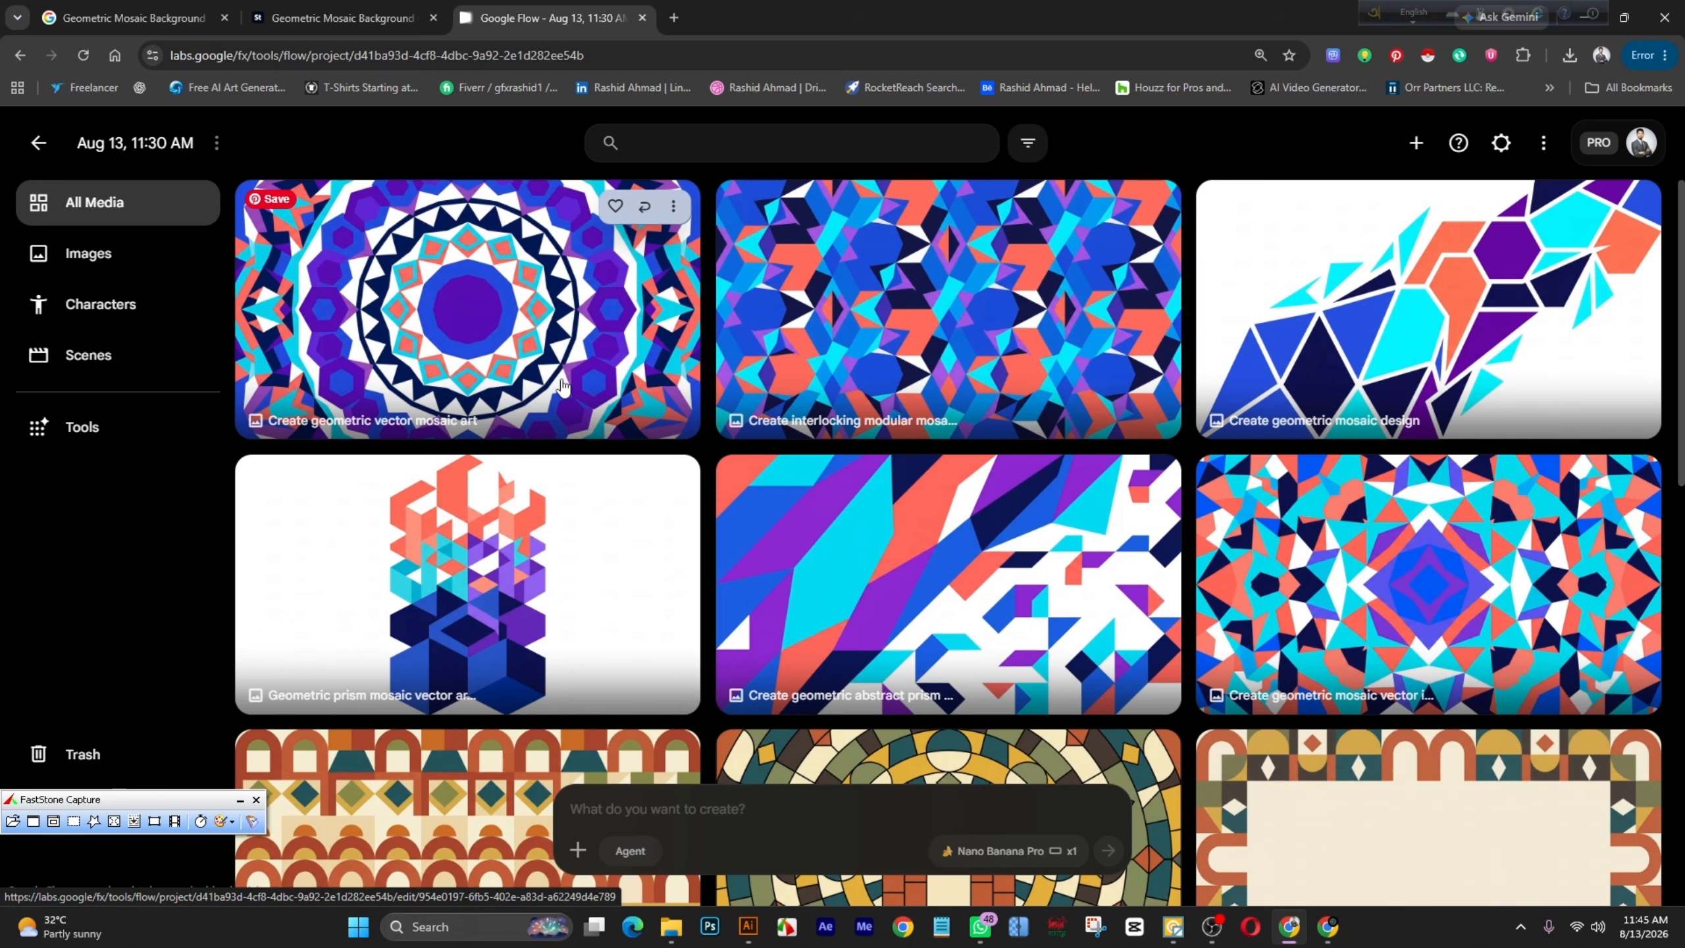
{"action": "scroll", "coordinate": [561, 385], "scroll_direction": "down", "scroll_amount": 4}
{"action": "scroll", "coordinate": [1099, 554], "scroll_direction": "up", "scroll_amount": 3}
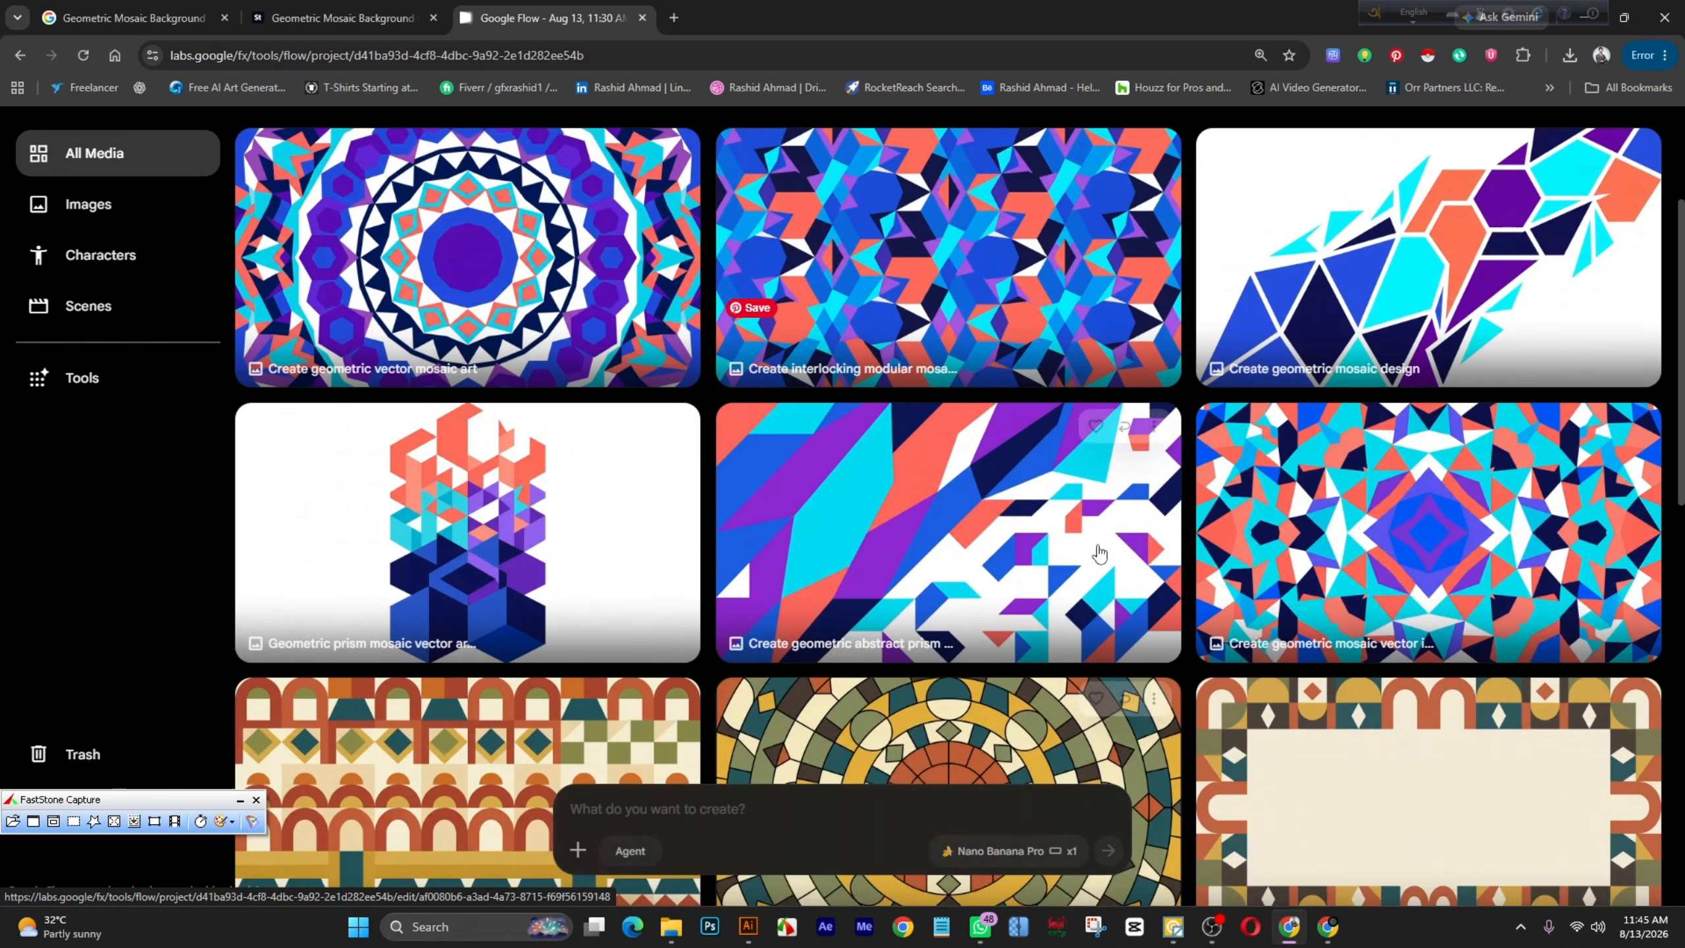
{"action": "scroll", "coordinate": [1100, 553], "scroll_direction": "up", "scroll_amount": 1}
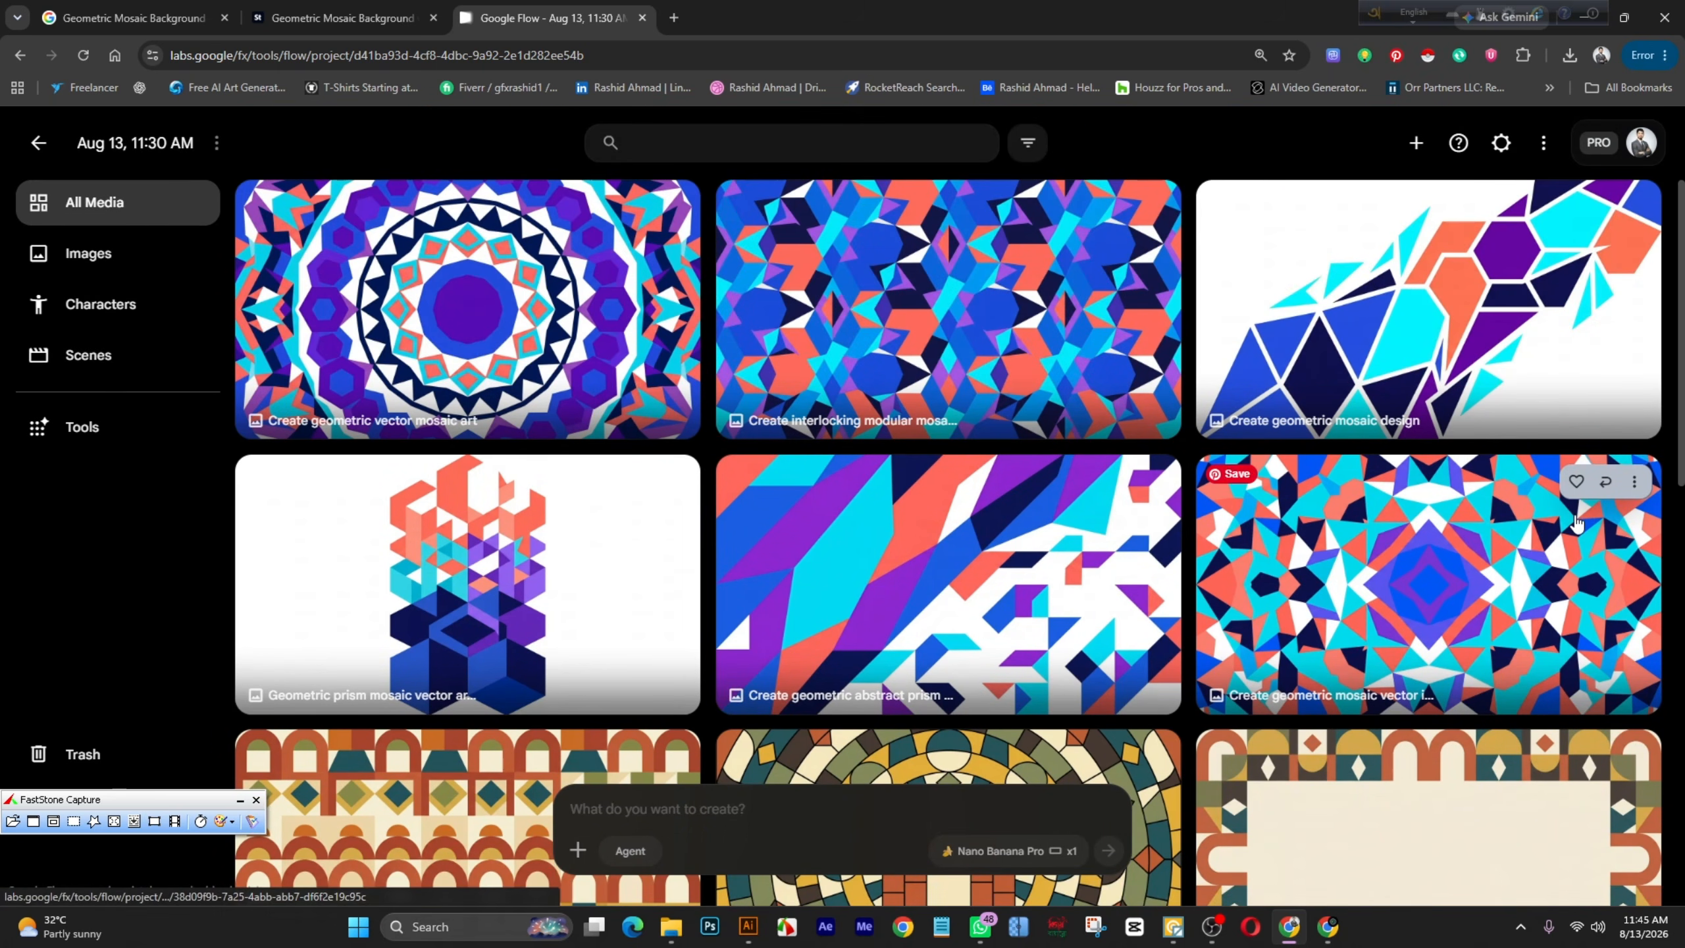
{"action": "scroll", "coordinate": [1638, 552], "scroll_direction": "down", "scroll_amount": 4}
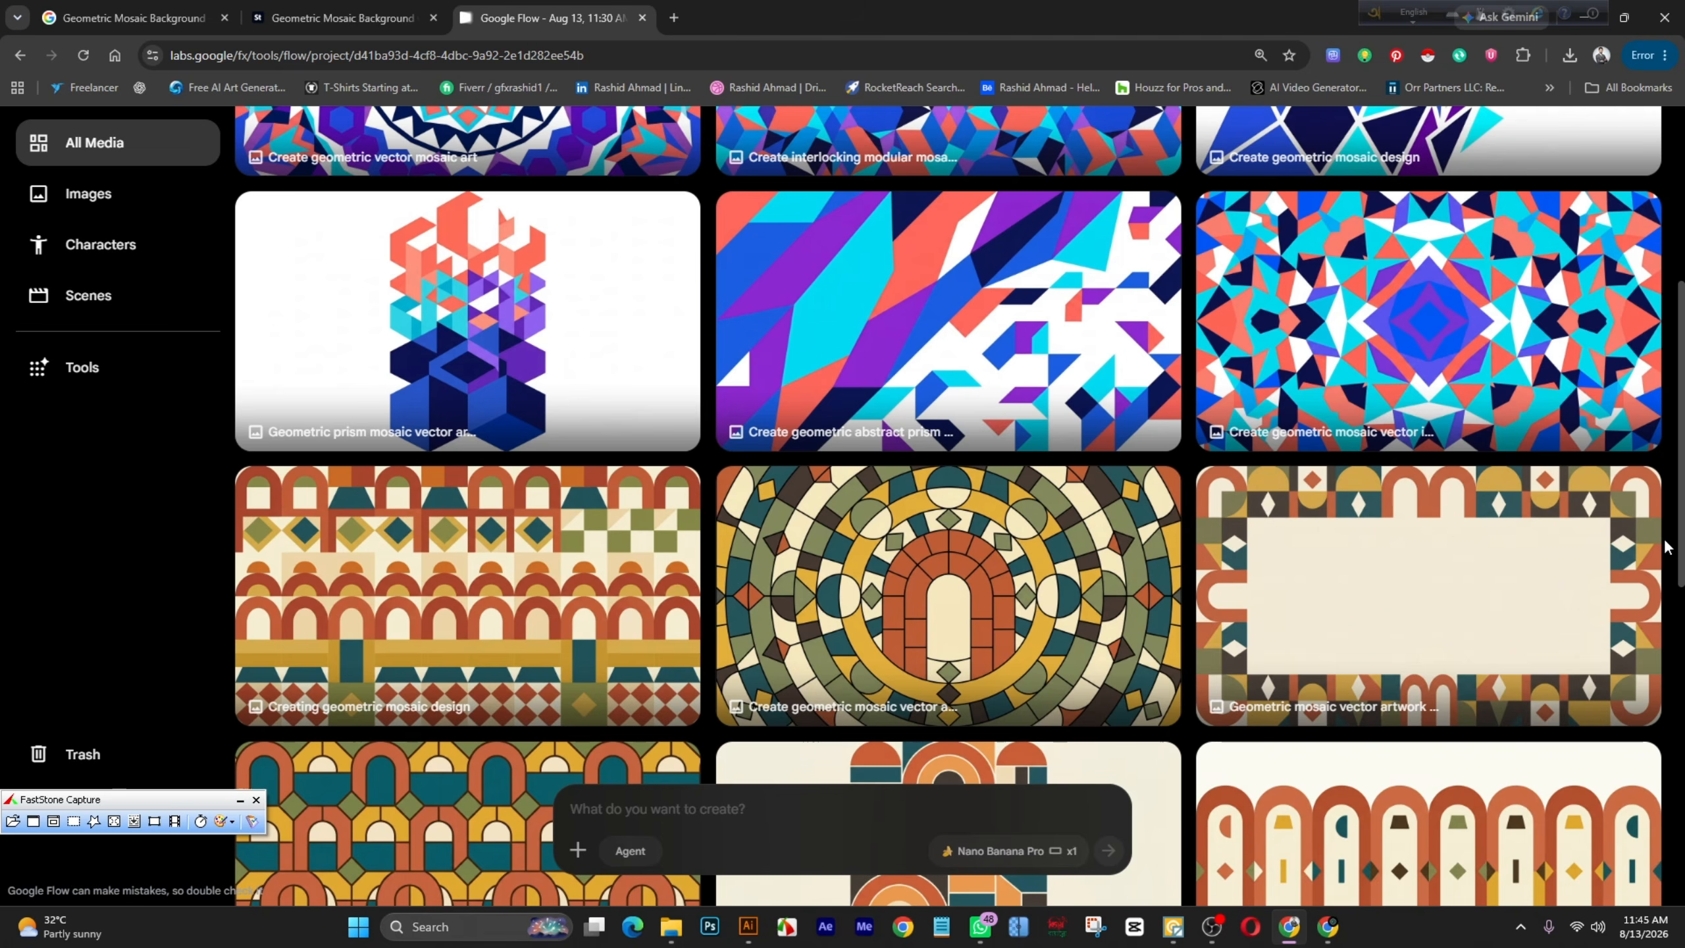
{"action": "scroll", "coordinate": [1666, 546], "scroll_direction": "down", "scroll_amount": 4}
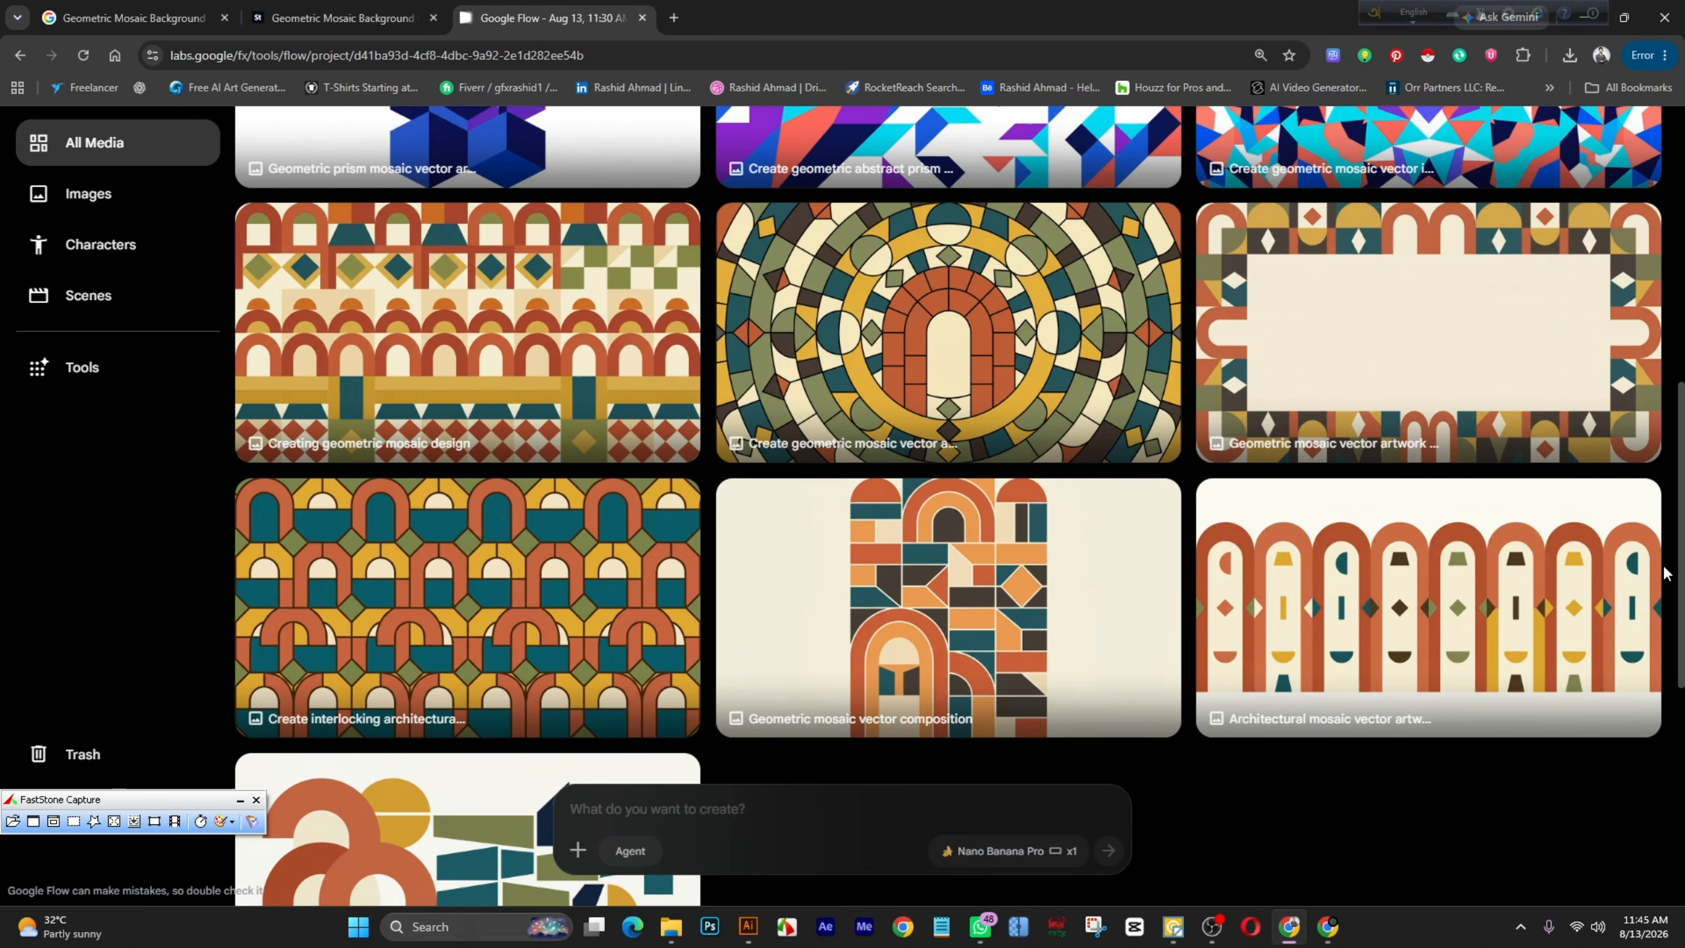
{"action": "scroll", "coordinate": [1657, 575], "scroll_direction": "up", "scroll_amount": 5}
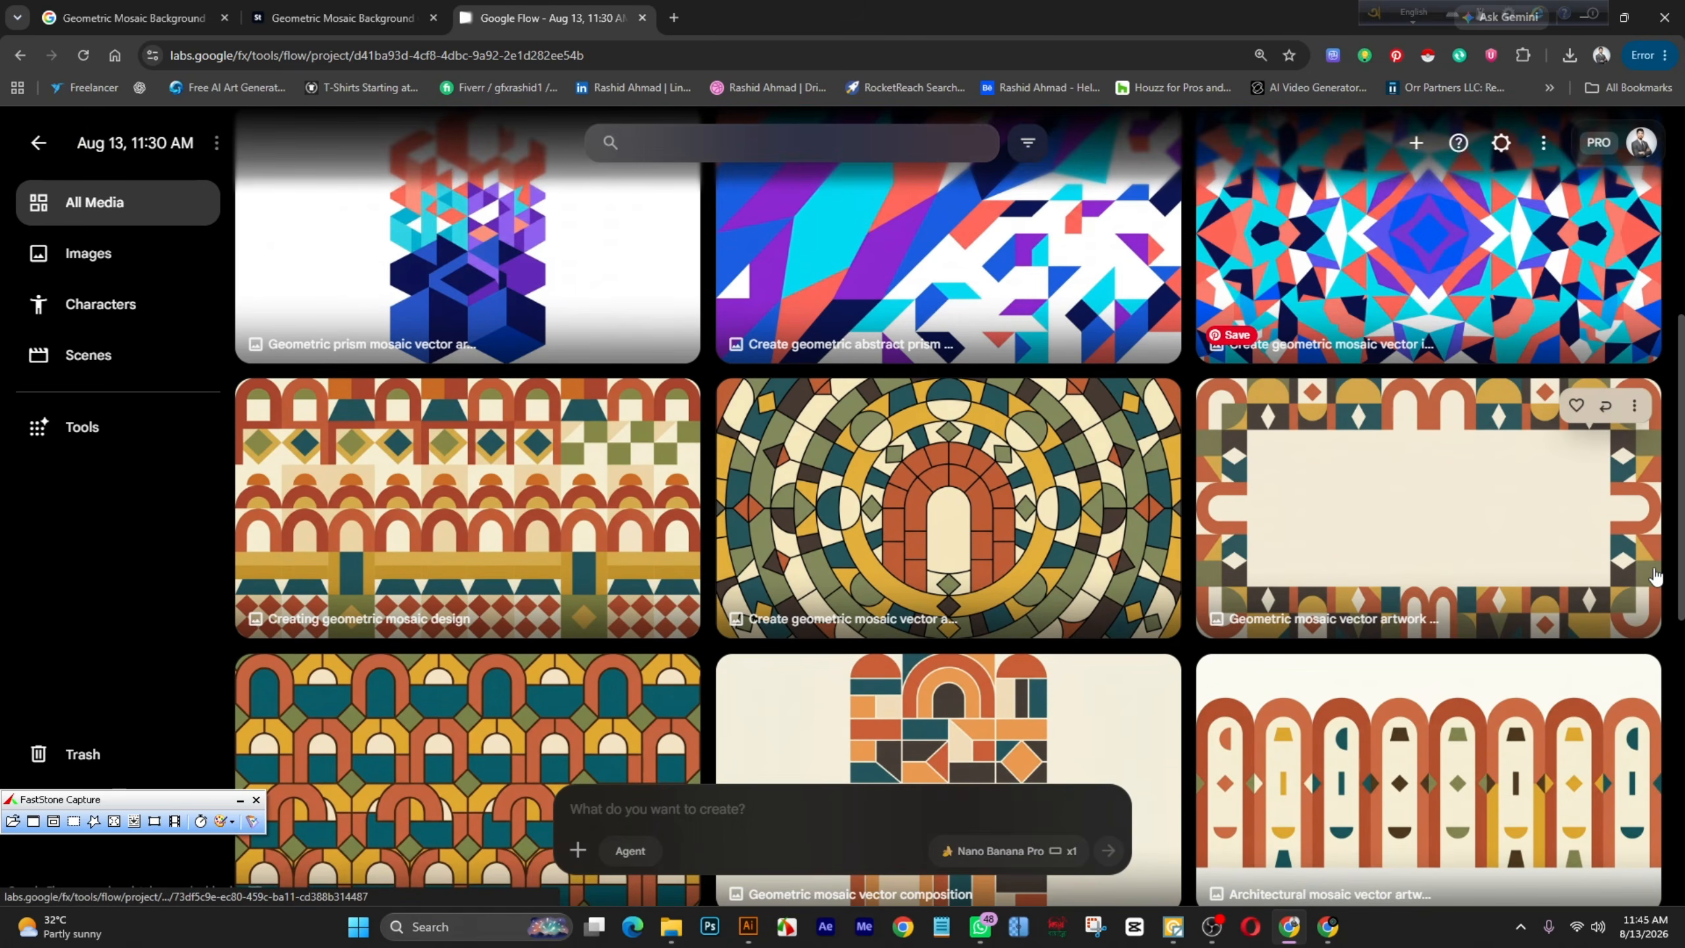
{"action": "scroll", "coordinate": [1654, 574], "scroll_direction": "up", "scroll_amount": 3}
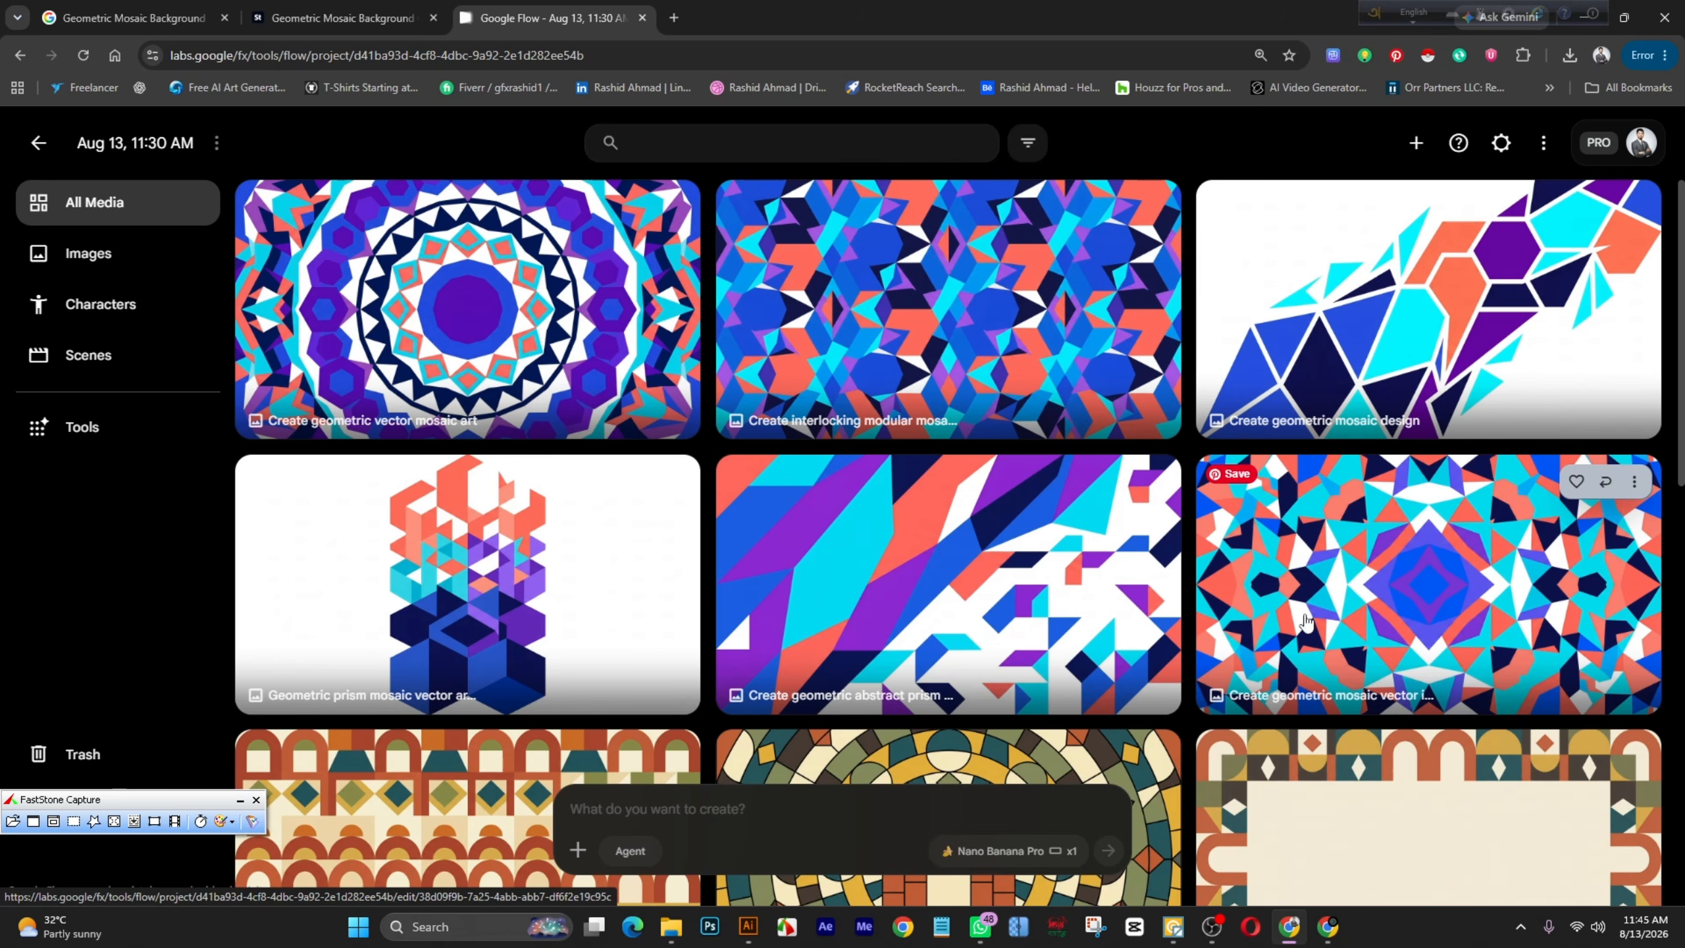
{"action": "scroll", "coordinate": [829, 564], "scroll_direction": "down", "scroll_amount": 3}
{"action": "scroll", "coordinate": [852, 495], "scroll_direction": "up", "scroll_amount": 2}
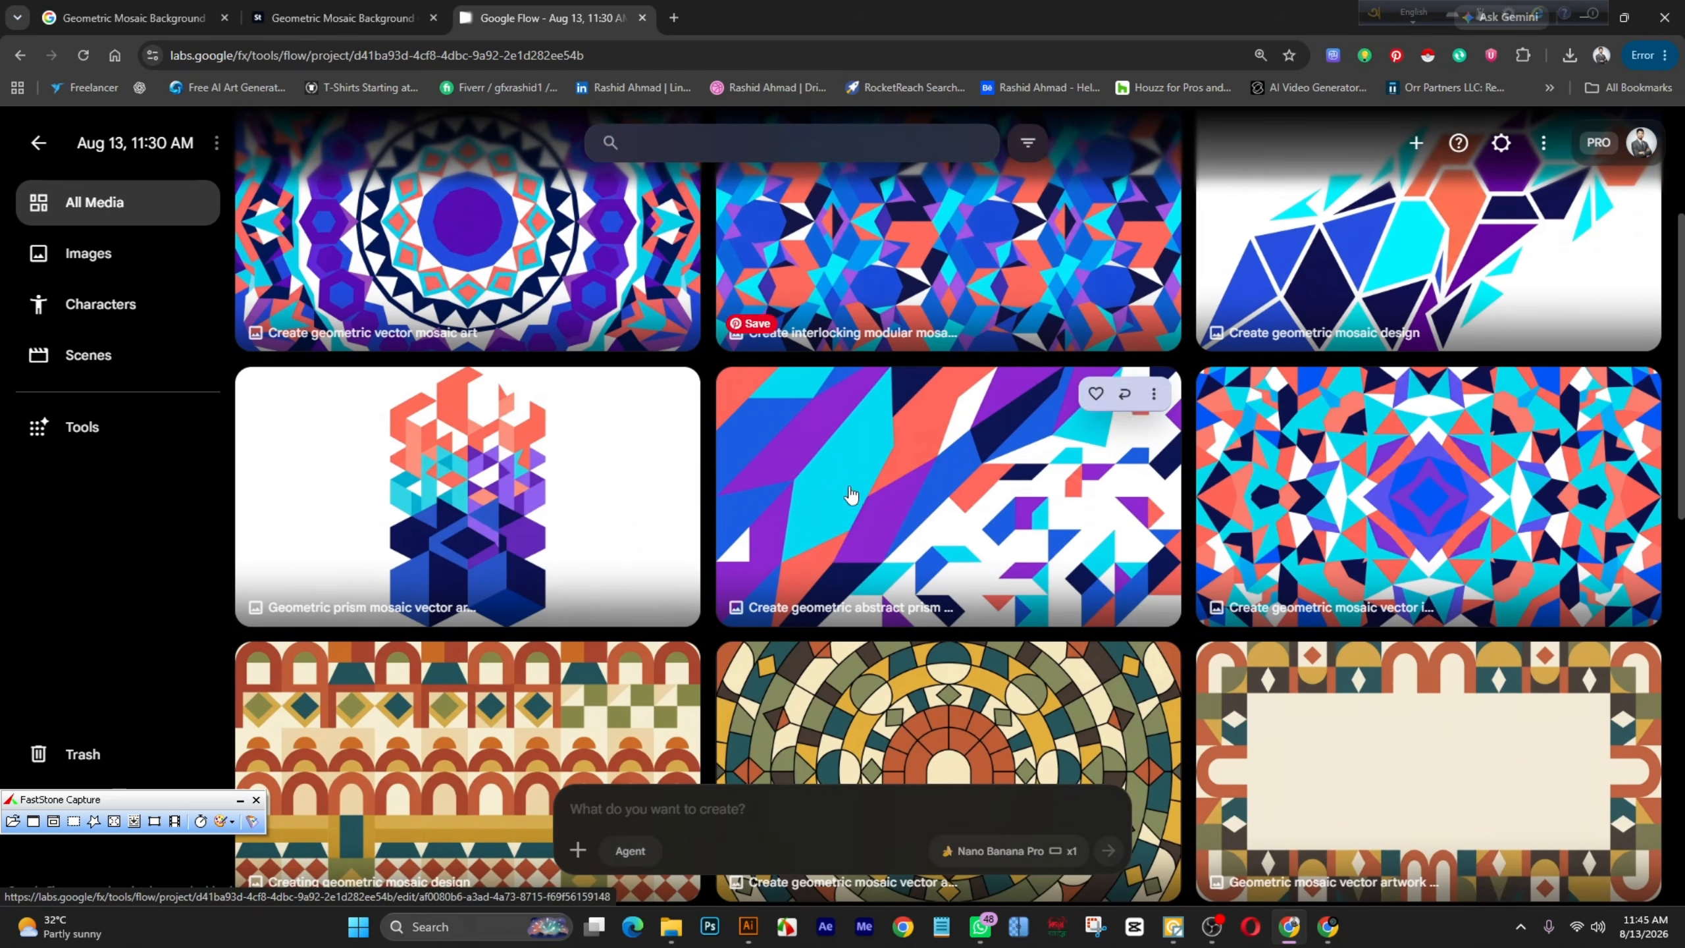
Step: Submit the copied prompt for a horizontal Aurora Prism Modular Mosaic arranged as a sophisticated geometric frieze for image generation
{"action": "left_click", "coordinate": [755, 803]}
{"action": "type", "text": "Design a horizontal Aurora Prism Modular Mosaic arranged as a sophisticated geometric frieze. Build repeating sequences of triangles, diamonds, parallelograms, and compact polygon clusters progressing from left to right with a strong rhythmic cadence. Vary the module widths slightly while preserving mathematical consistency and alignment. Use cobalt blue, cyan, violet, and coral with warm white negative-space separators. Create several repeating geometric beats so the composition feels modular and adaptable for banners, website headers, packaging, and editorial backgrounds. Use completely flat 2D vector forms, solid colors, sharp edges, clean spacing, and precise alignment. Keep the number of colors controlled and avoid tiny details. White background, premium contemporary design language, Adobe Illustrator Image Trace optimized, clean SVG/EPS conversion ready. No gradients, shadows, texture, transparency, blur, glow, 3D effects, text, or logos."}
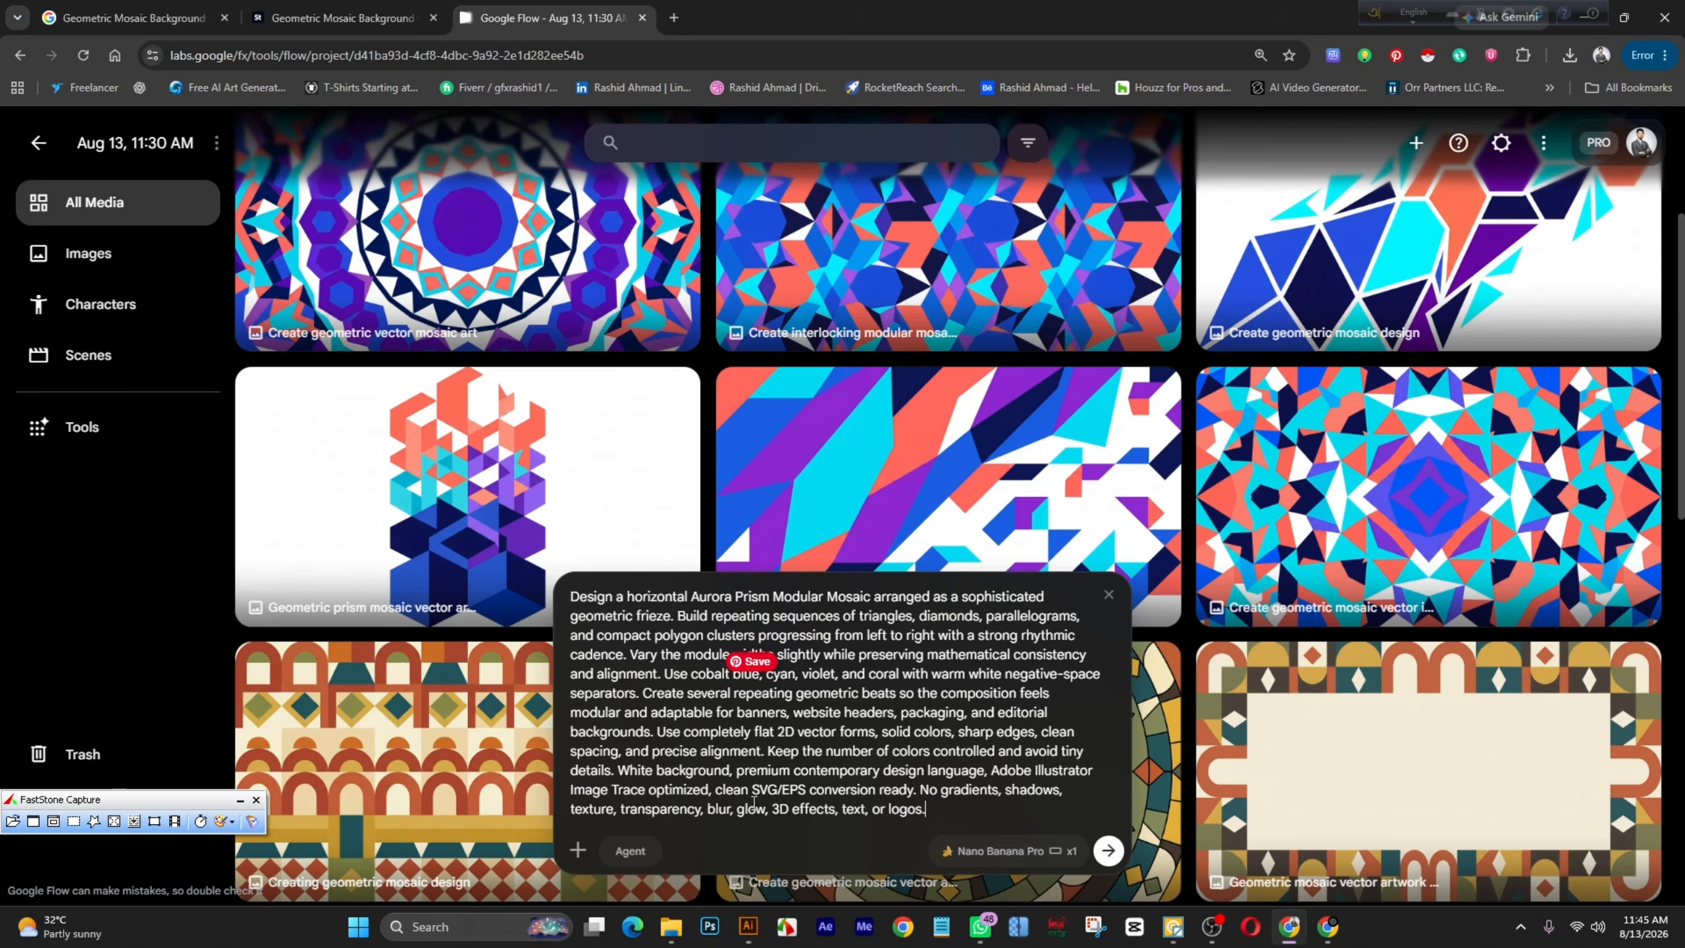
{"action": "left_click", "coordinate": [1108, 850]}
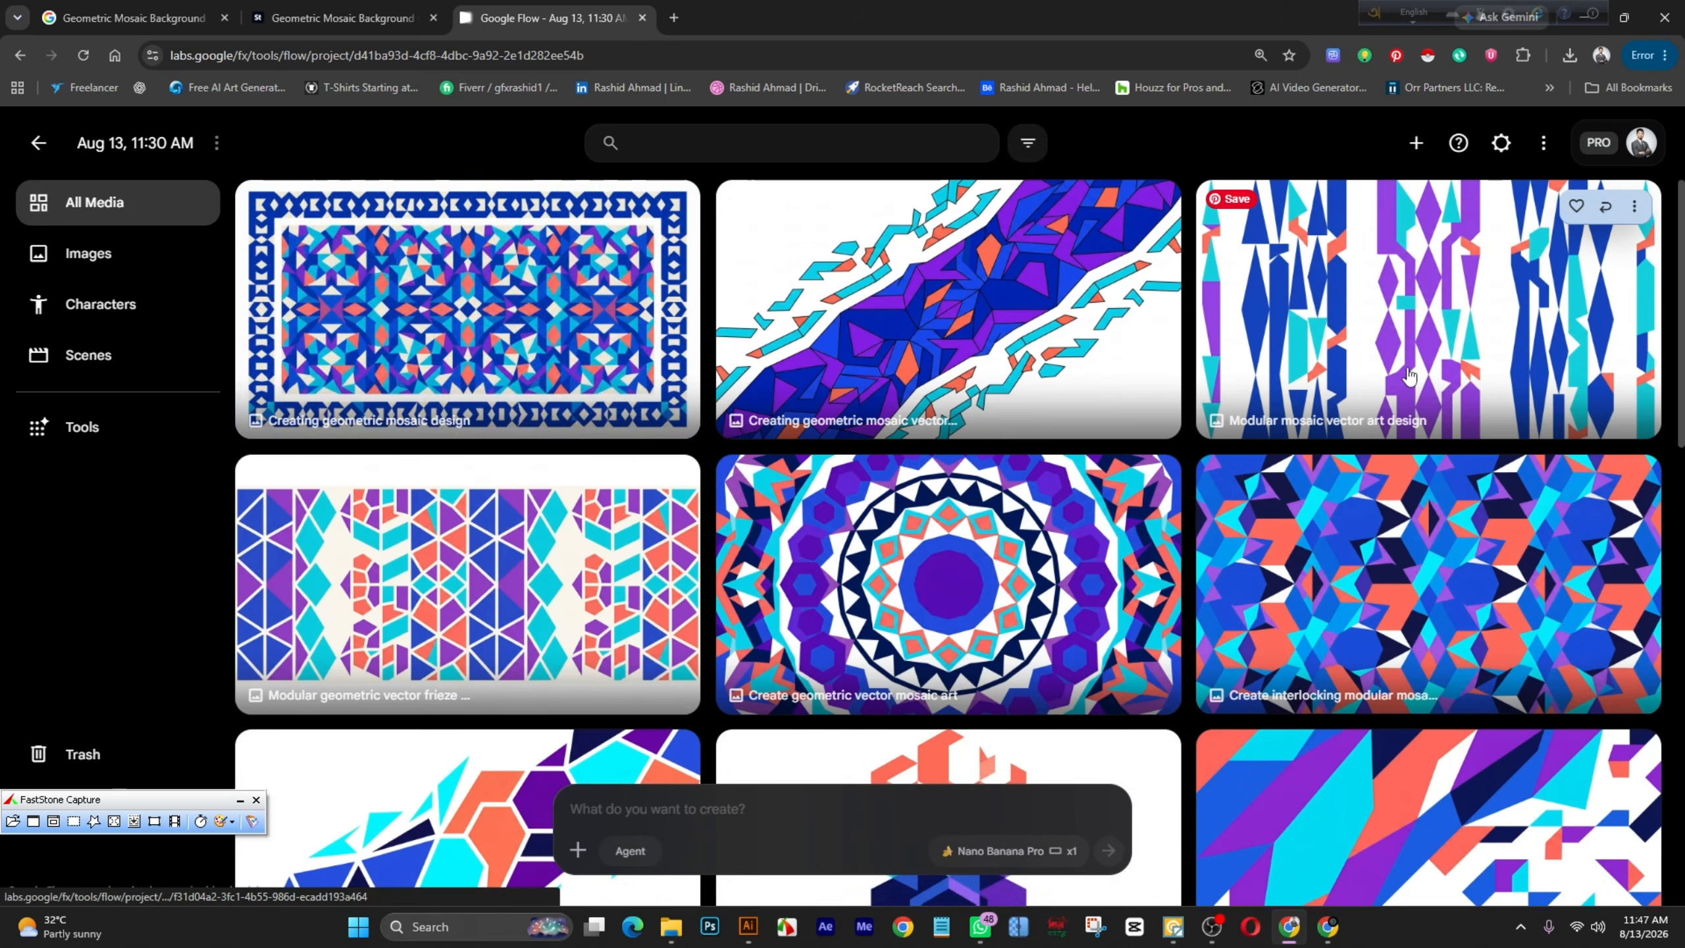
Step: View the "Modular mosaic vector art design" image at full size and check the batch summary in Vector Magic
{"action": "left_click", "coordinate": [1334, 384]}
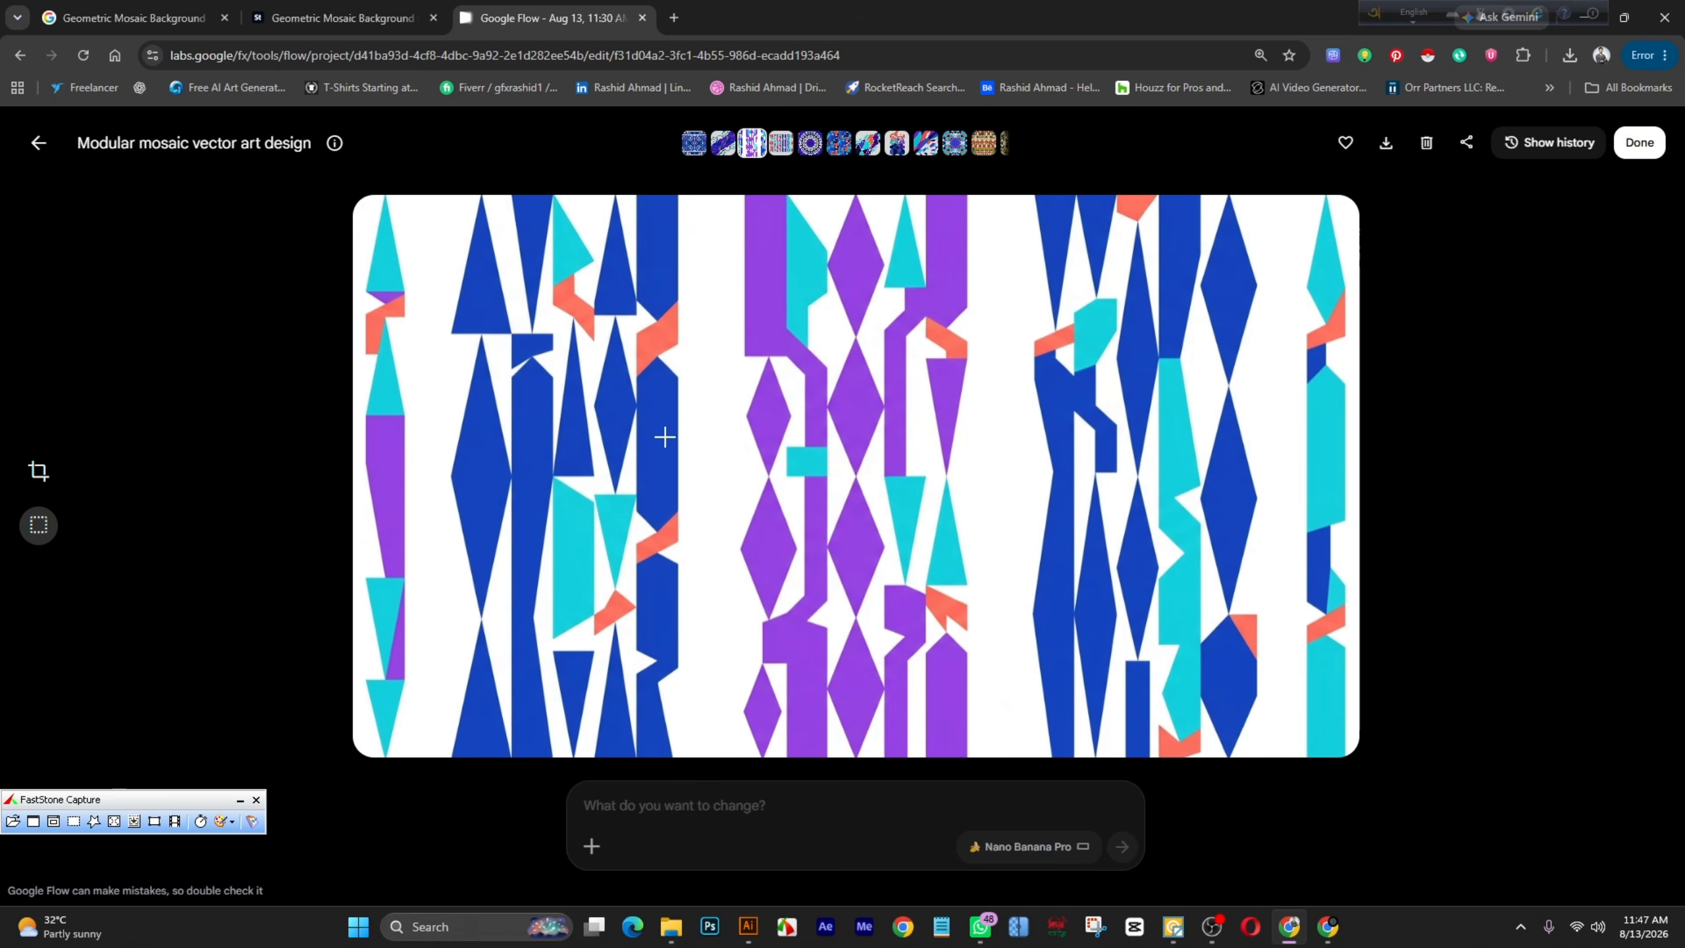
{"action": "left_click", "coordinate": [39, 144]}
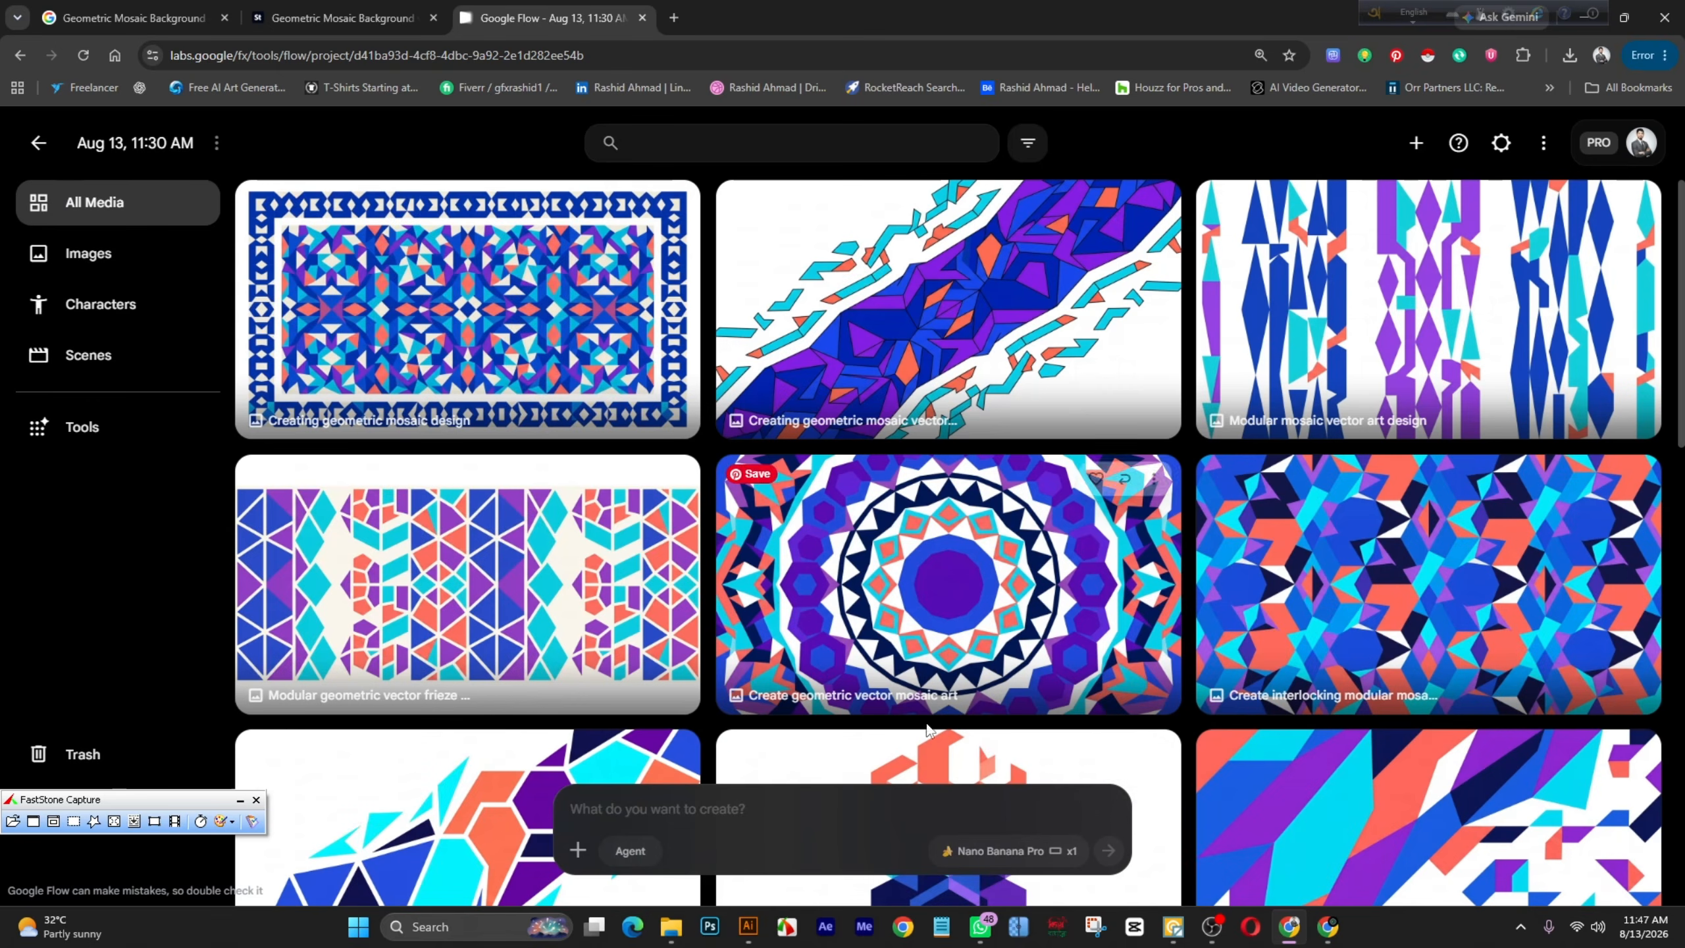
{"action": "left_click", "coordinate": [1173, 927]}
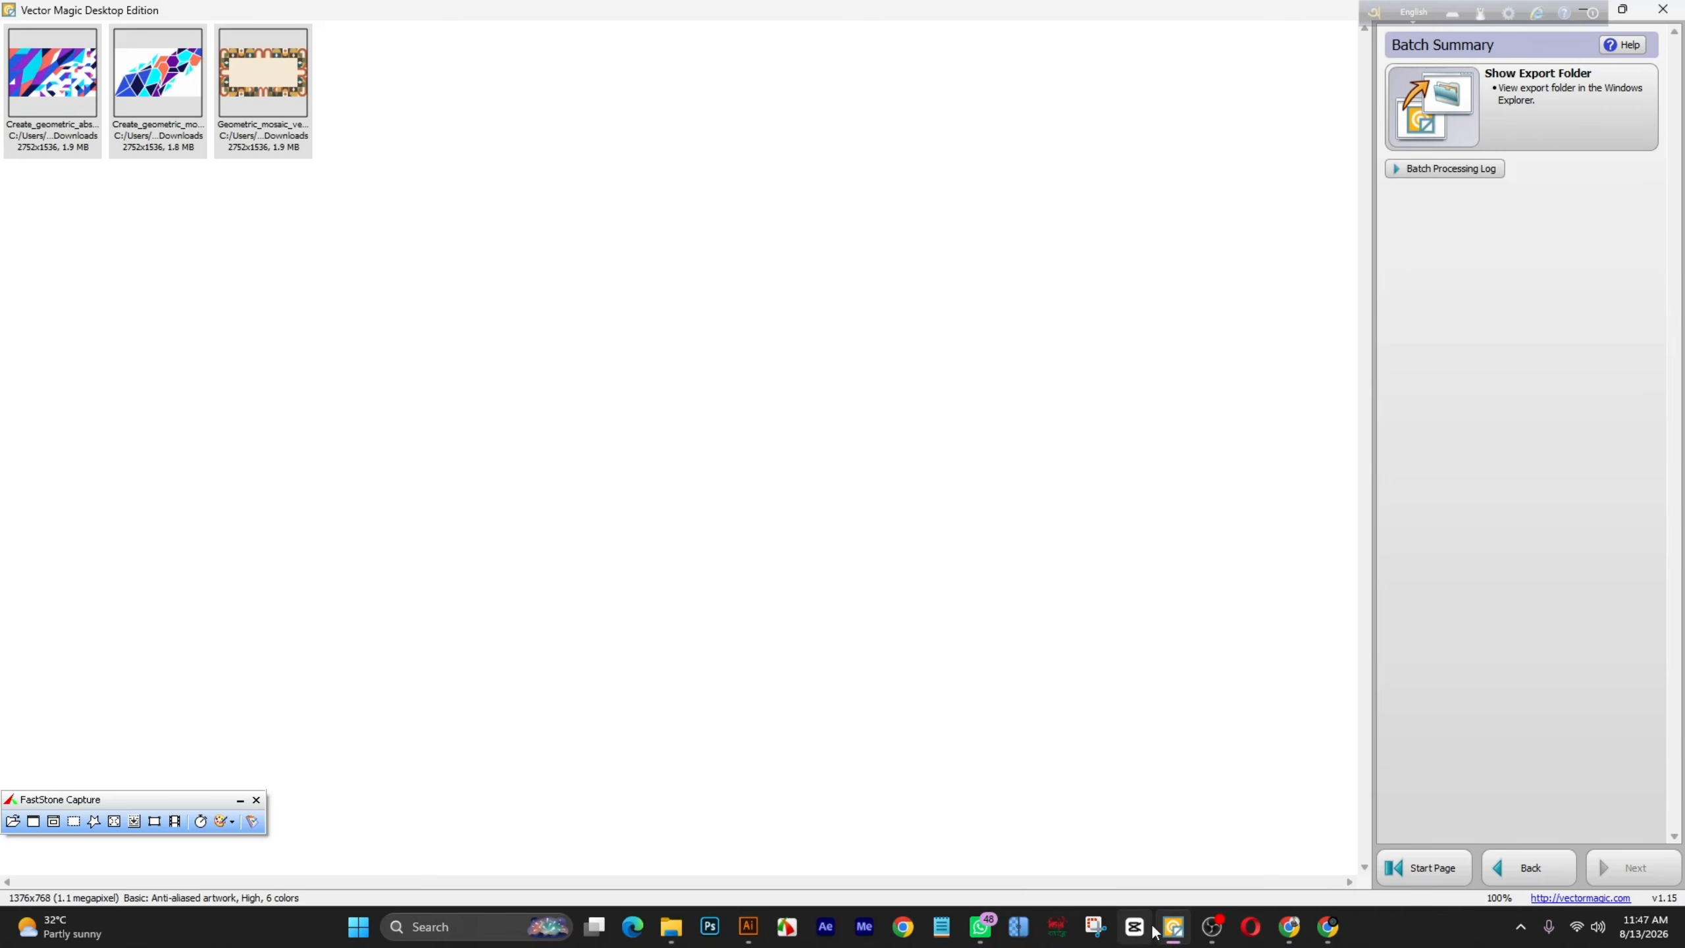
{"action": "left_click", "coordinate": [1174, 927]}
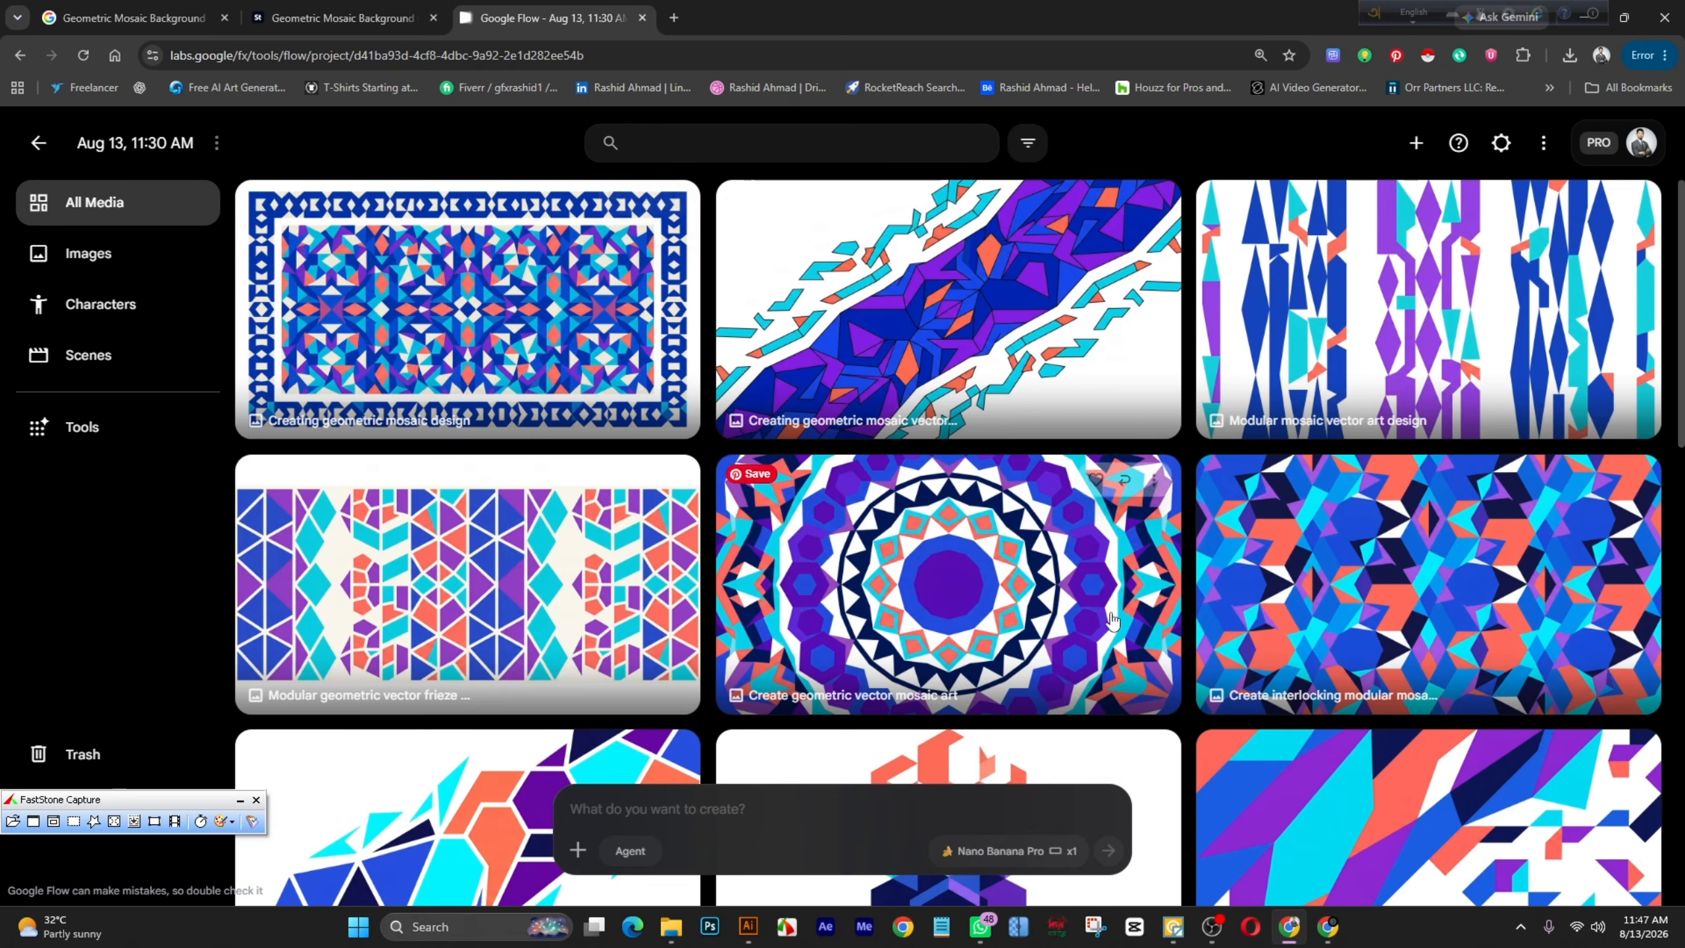
Step: Download the "Create geometric abstract prism" image from the media gallery in the 2K upscaled size
{"action": "scroll", "coordinate": [1117, 610], "scroll_direction": "down", "scroll_amount": 6}
{"action": "scroll", "coordinate": [1466, 445], "scroll_direction": "up", "scroll_amount": 2}
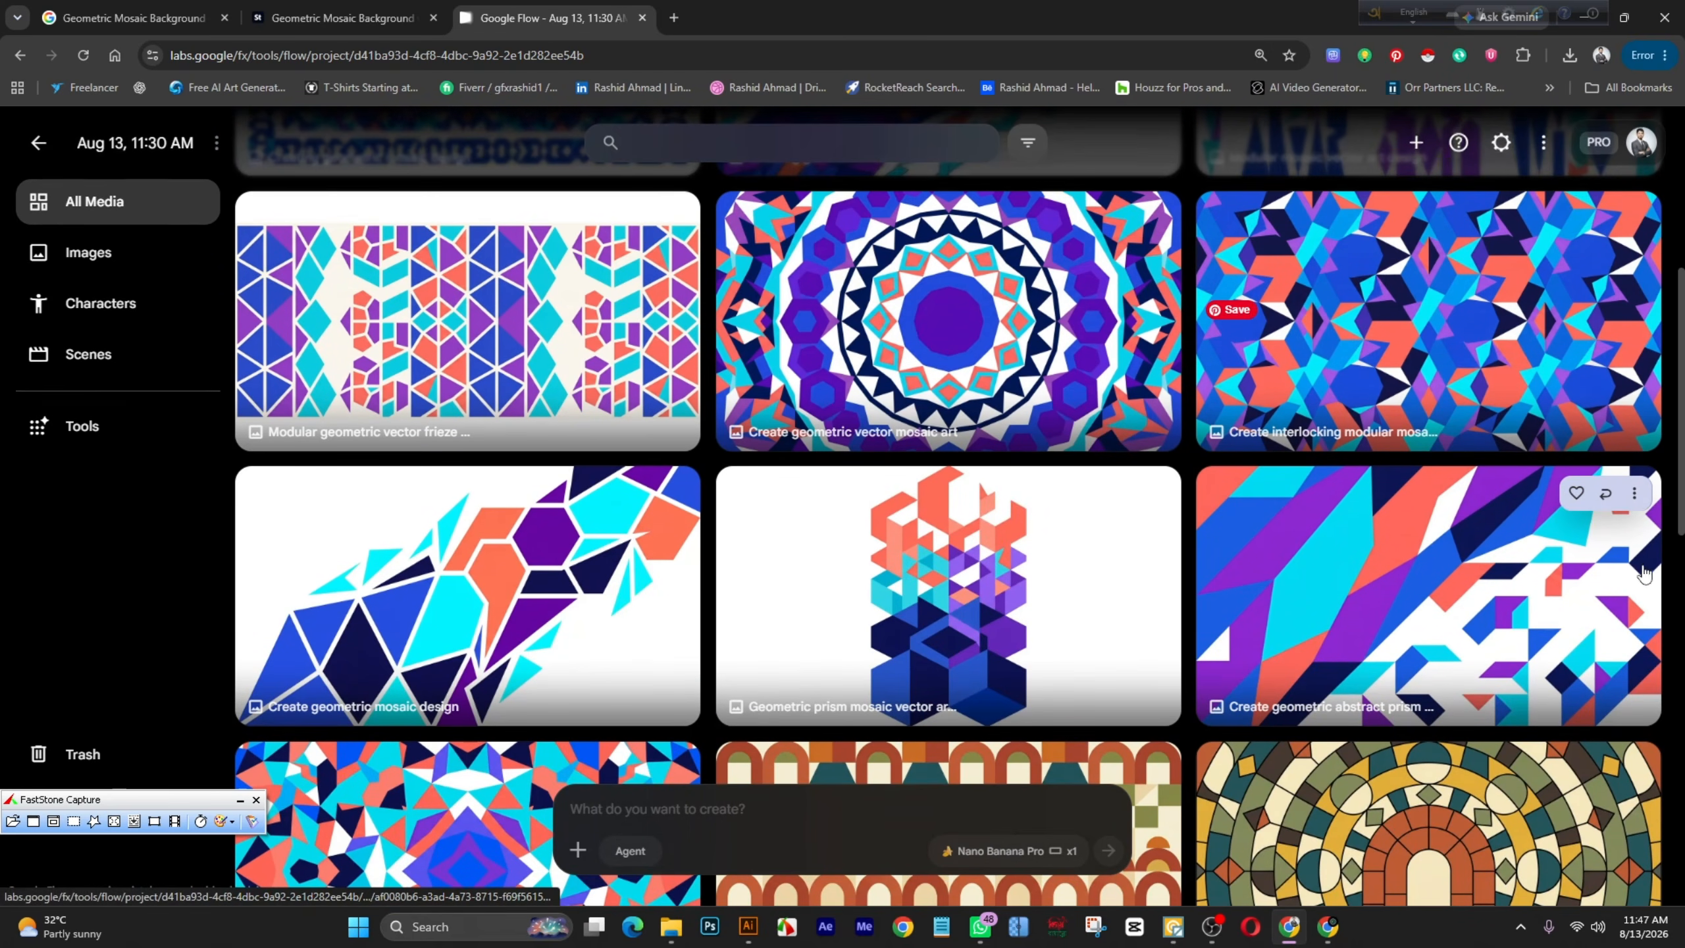
{"action": "left_click", "coordinate": [1635, 493]}
{"action": "mouse_move", "coordinate": [1562, 708]}
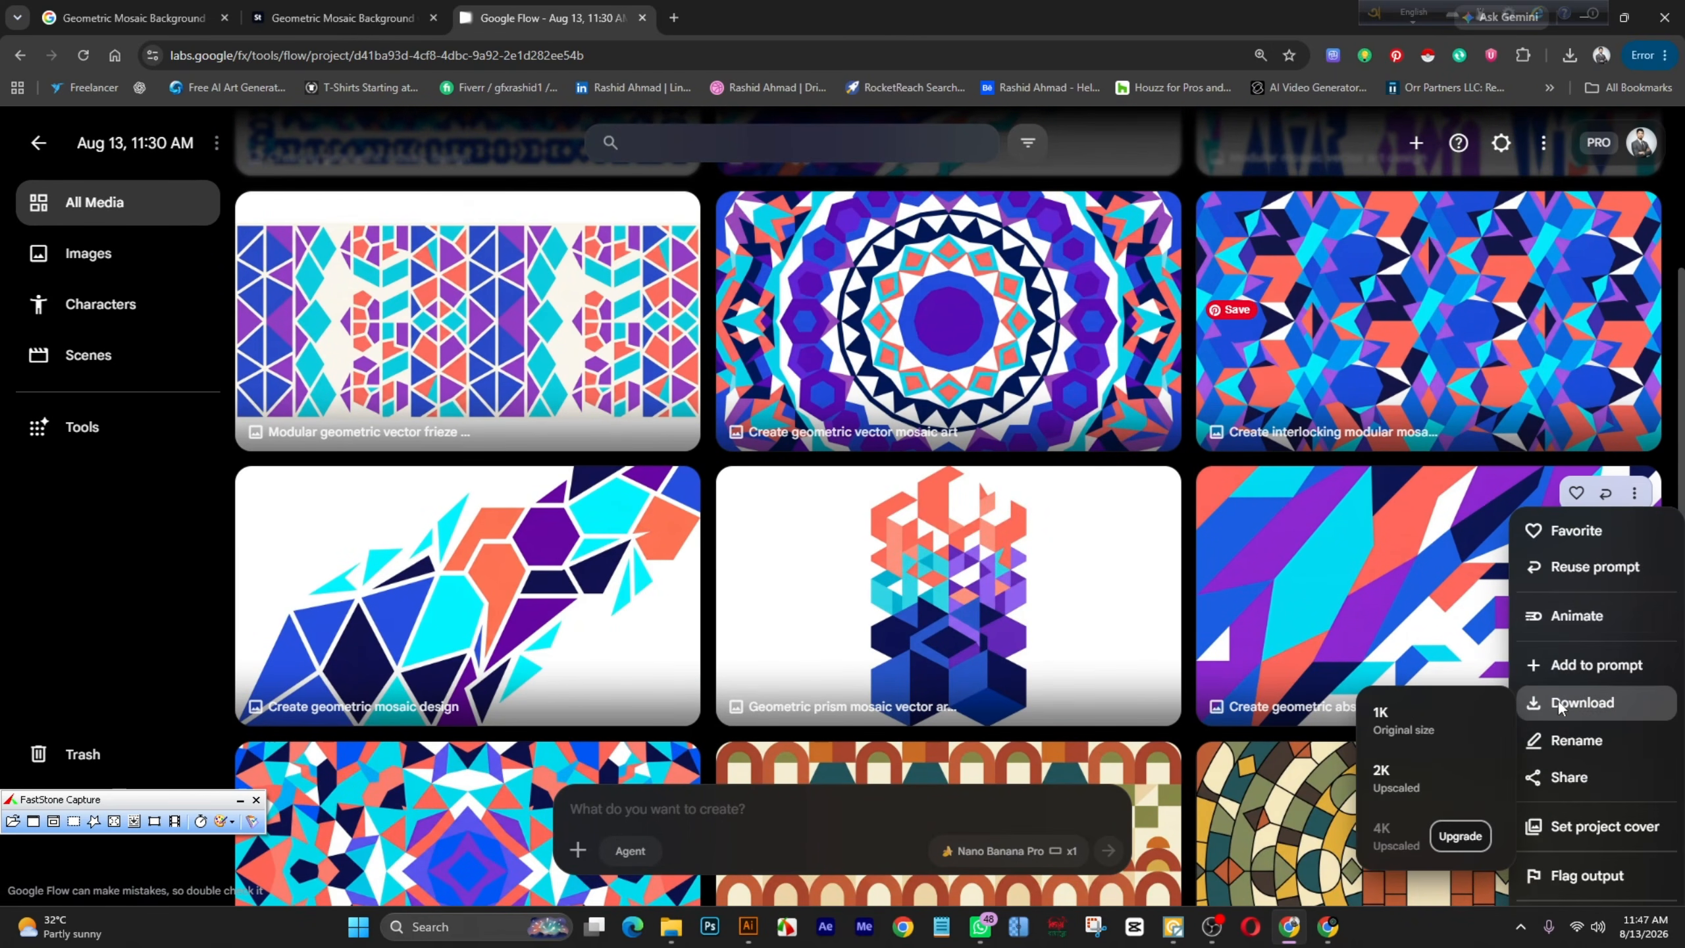
{"action": "left_click", "coordinate": [1412, 792]}
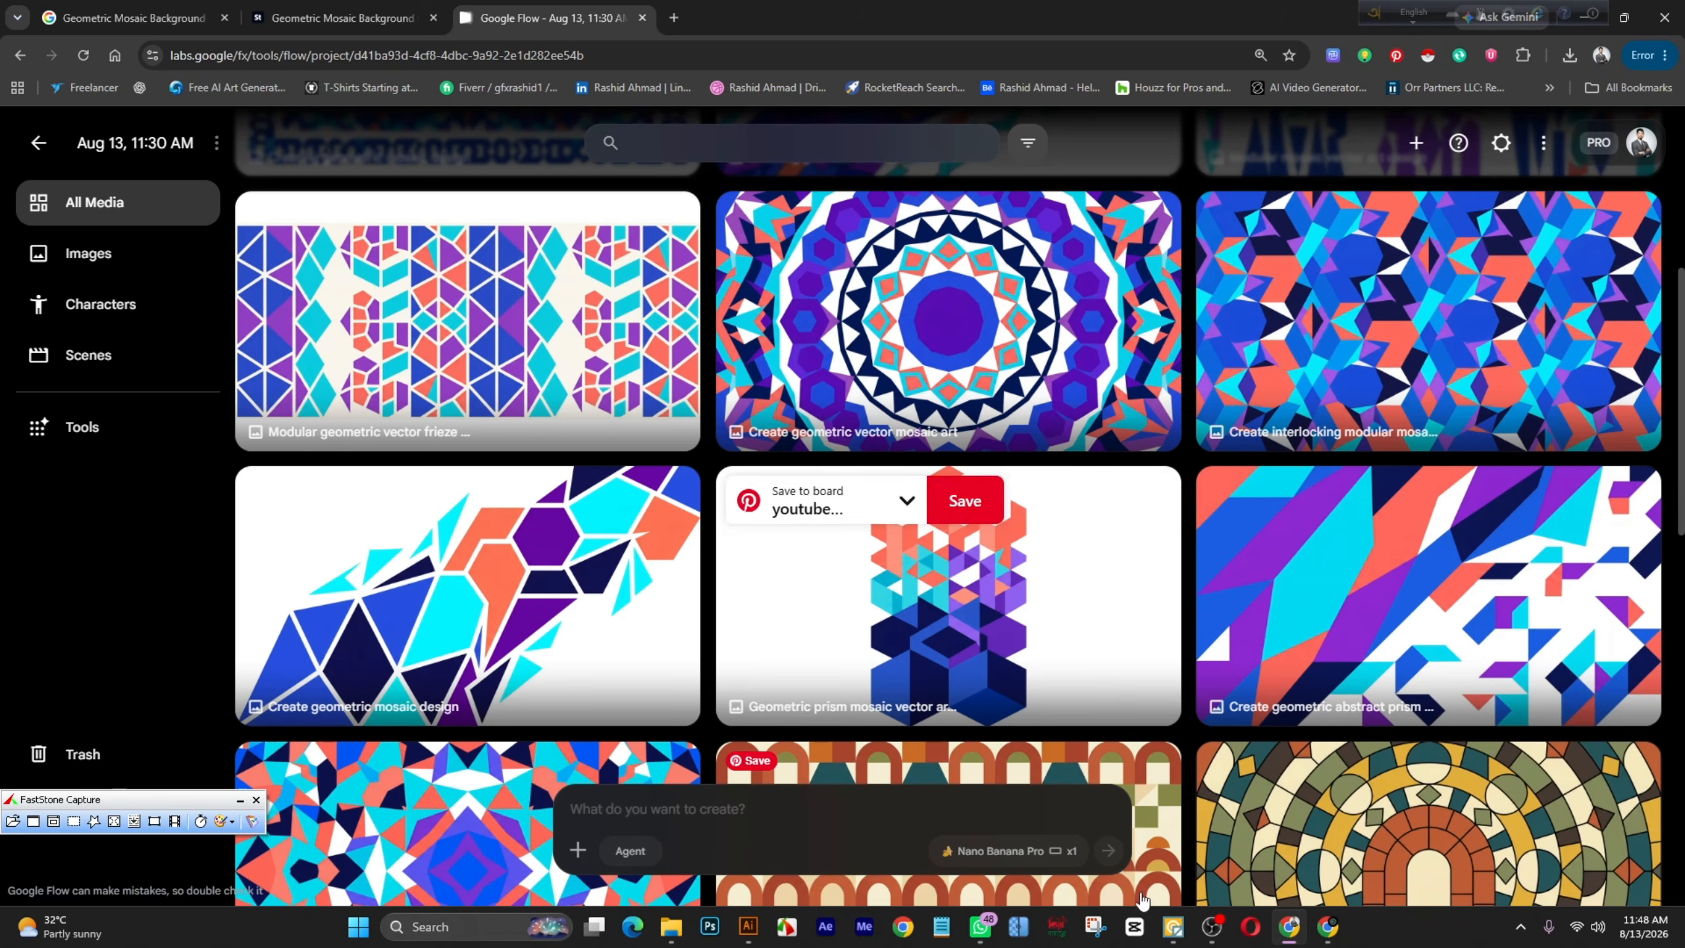
Step: Switch to Illustrator and create a new landscape document of 7000 x 4000 px
{"action": "left_click", "coordinate": [1173, 928]}
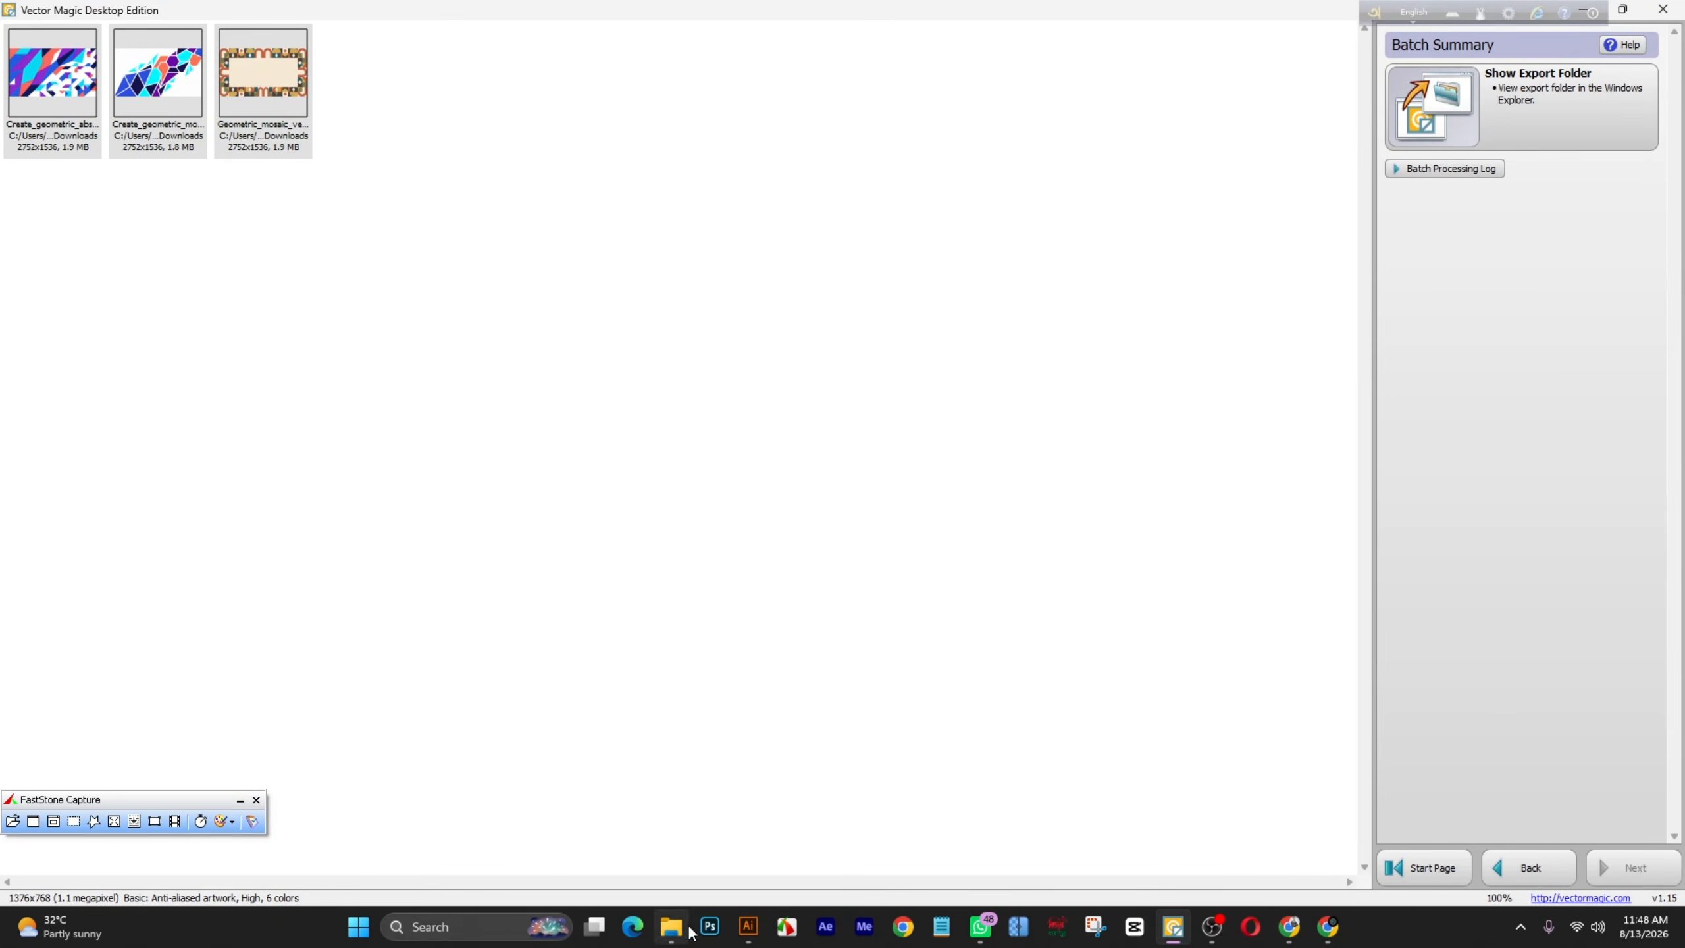
{"action": "left_click", "coordinate": [750, 927]}
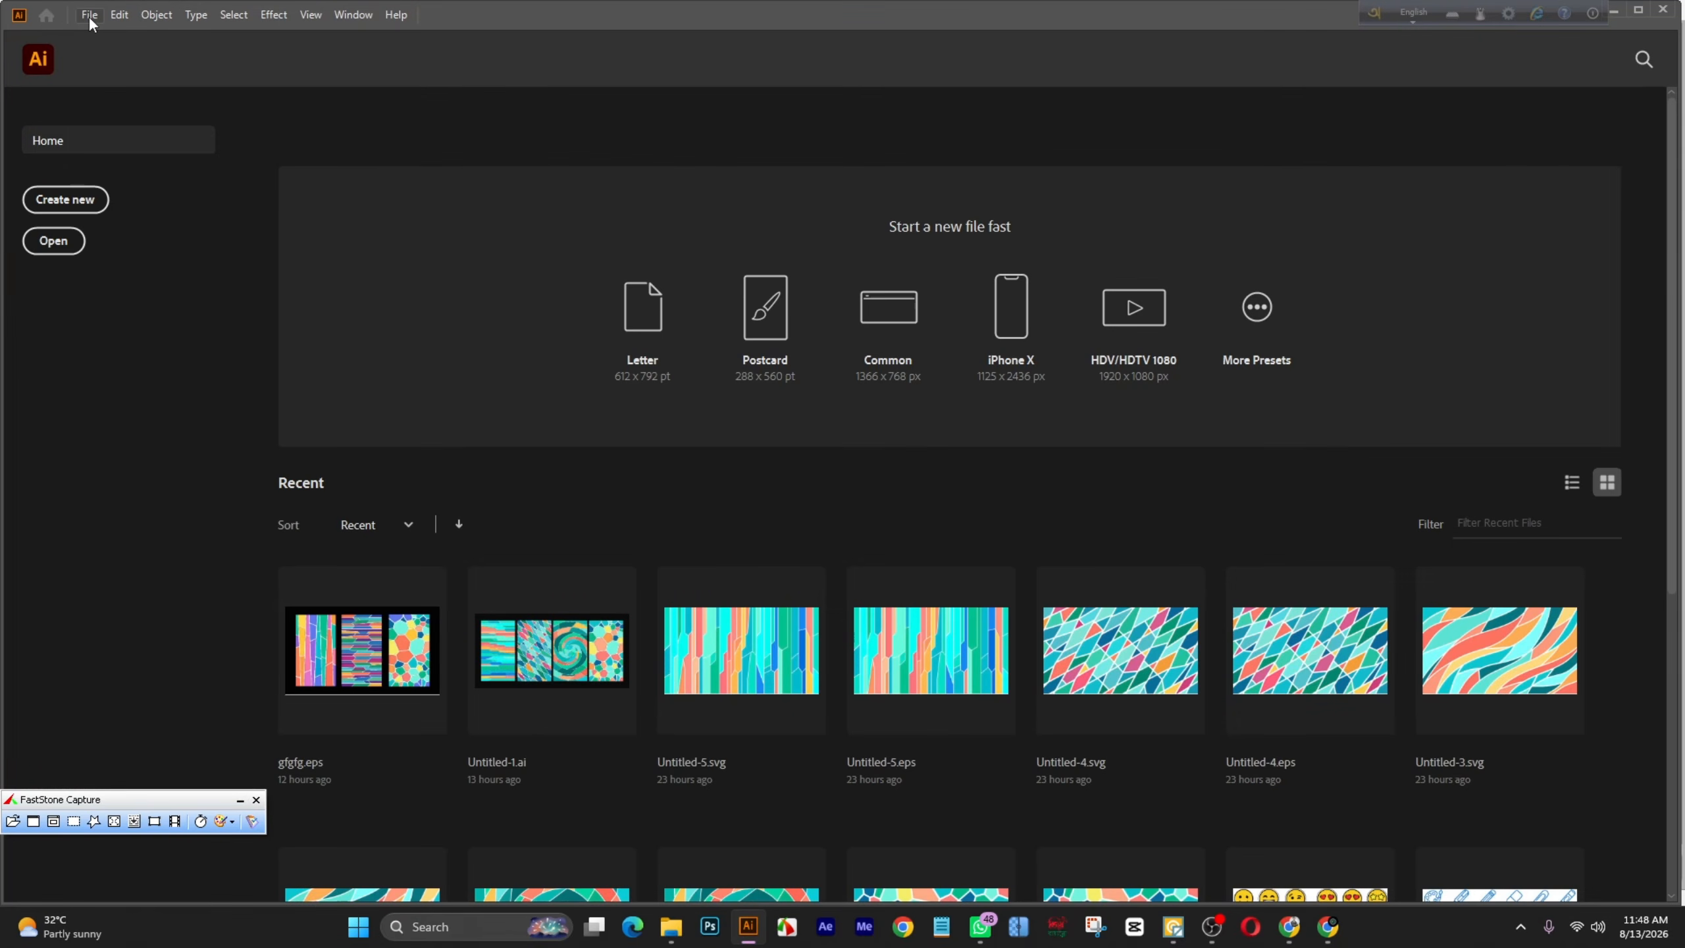
{"action": "left_click", "coordinate": [89, 14]}
{"action": "left_click", "coordinate": [128, 36]}
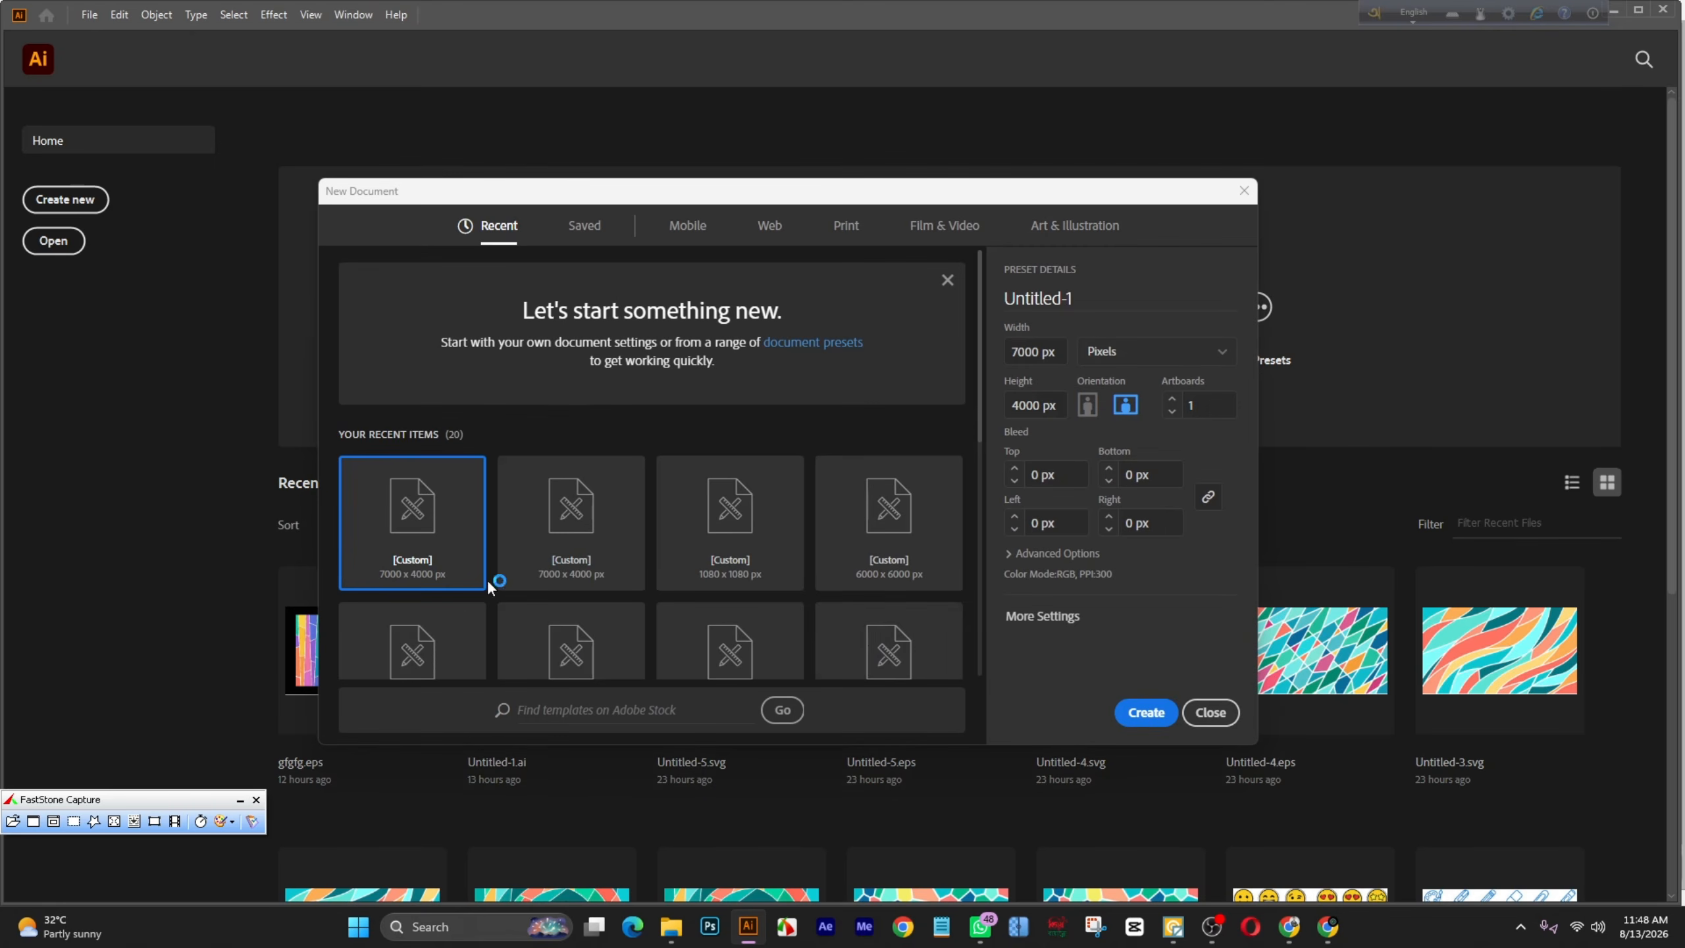
{"action": "left_click", "coordinate": [1146, 713]}
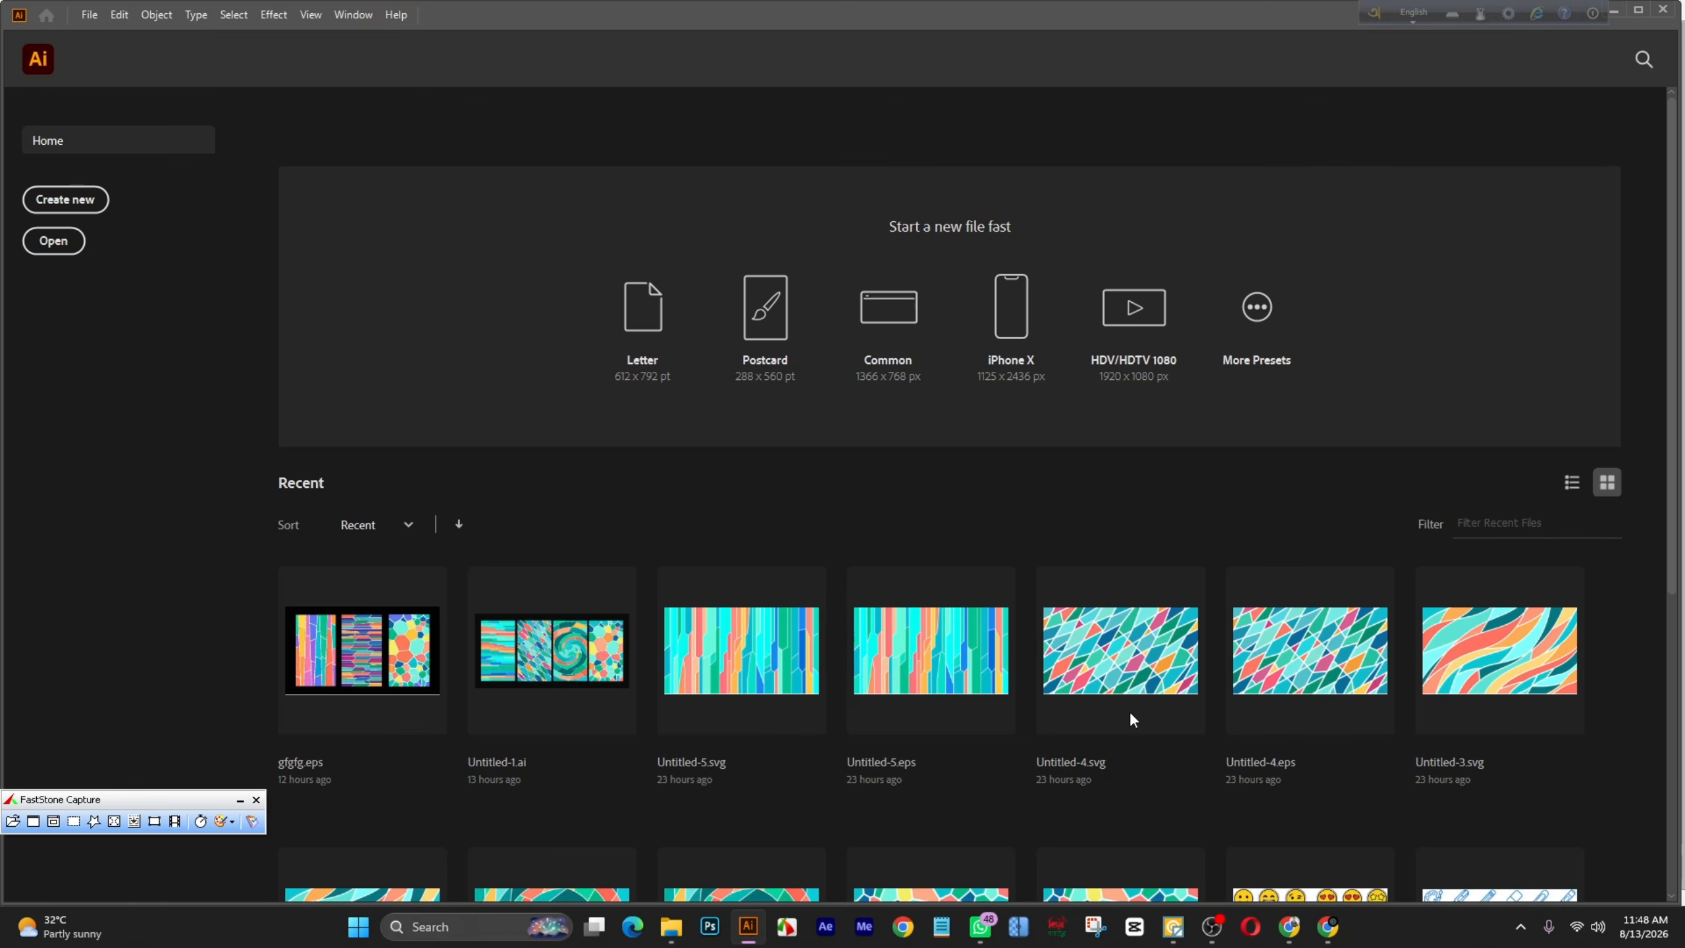
Step: Paste the vectorized geometric prism artwork into the document and move it onto the empty canvas above the artboard
{"action": "key", "text": "ctrl+v"}
{"action": "scroll", "coordinate": [863, 674], "scroll_direction": "up", "scroll_amount": 4}
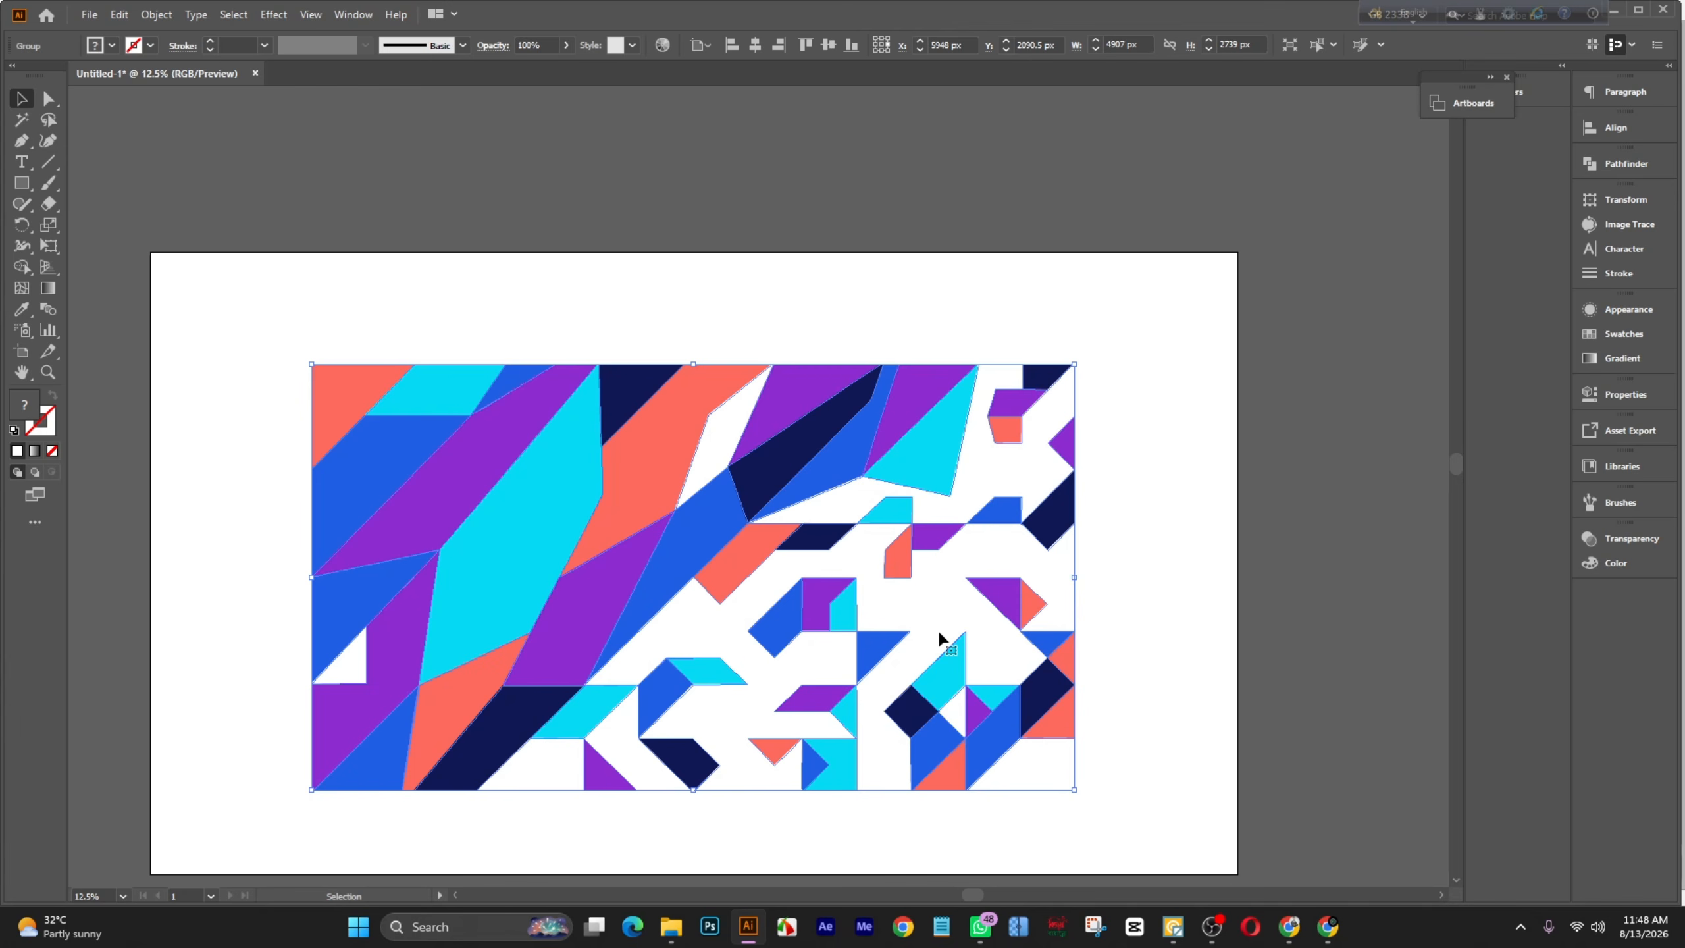
{"action": "scroll", "coordinate": [716, 606], "scroll_direction": "down", "scroll_amount": 2}
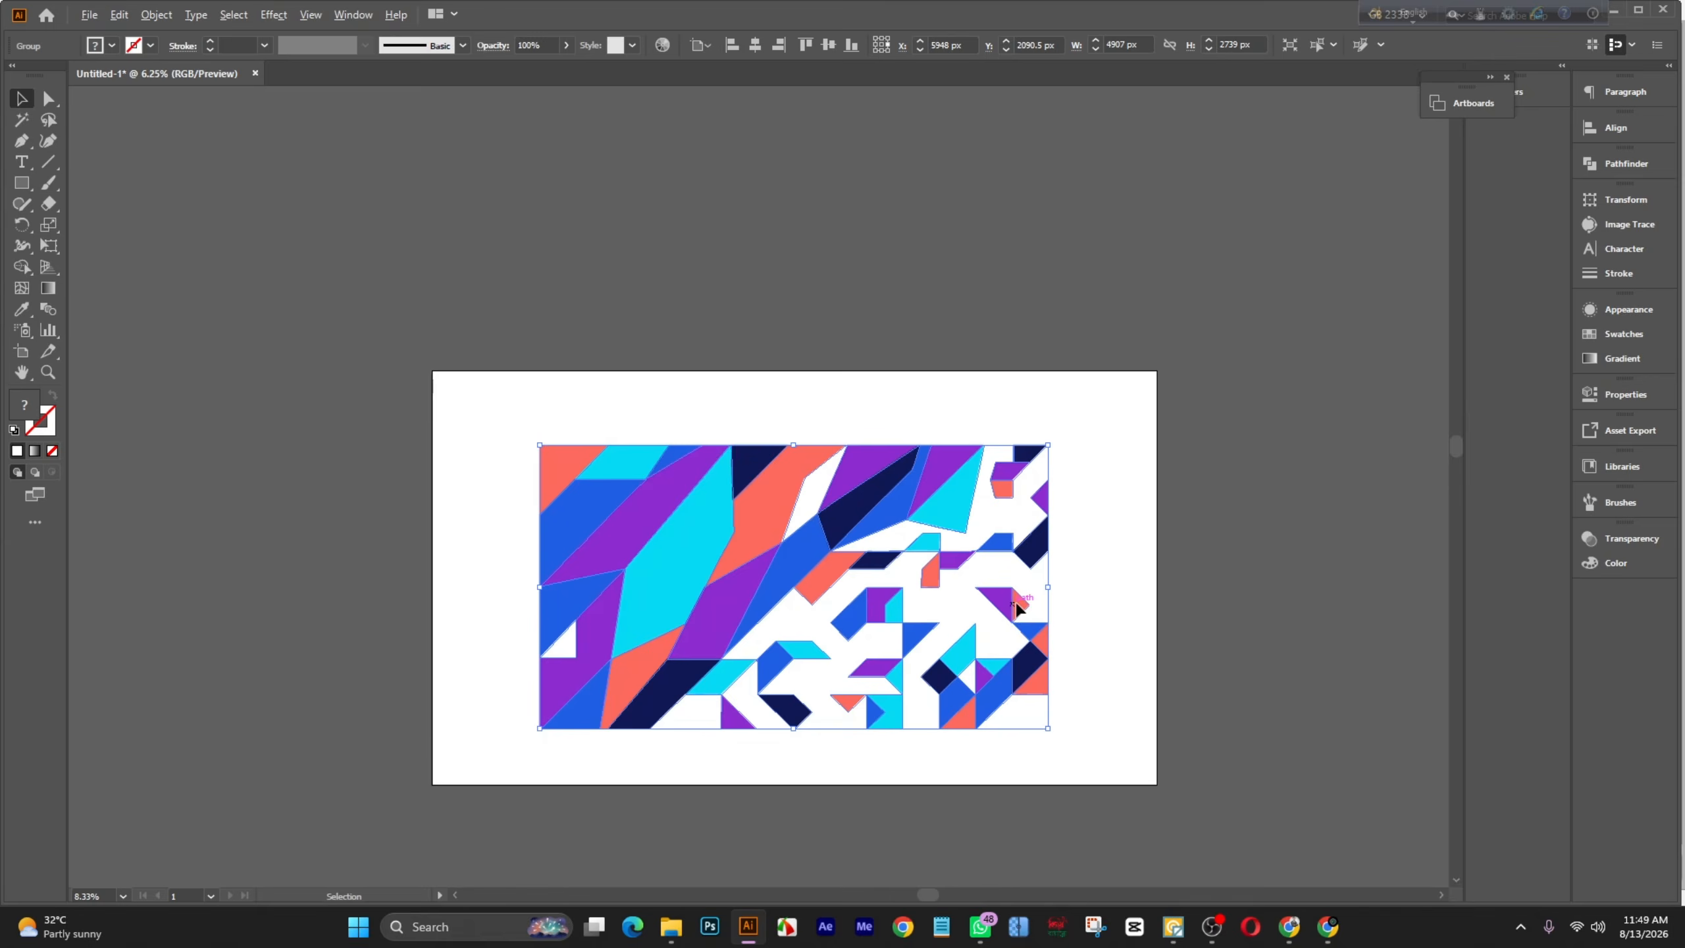
{"action": "left_click_drag", "start_coordinate": [709, 530], "coordinate": [738, 274]}
{"action": "scroll", "coordinate": [738, 279], "scroll_direction": "up", "scroll_amount": 3}
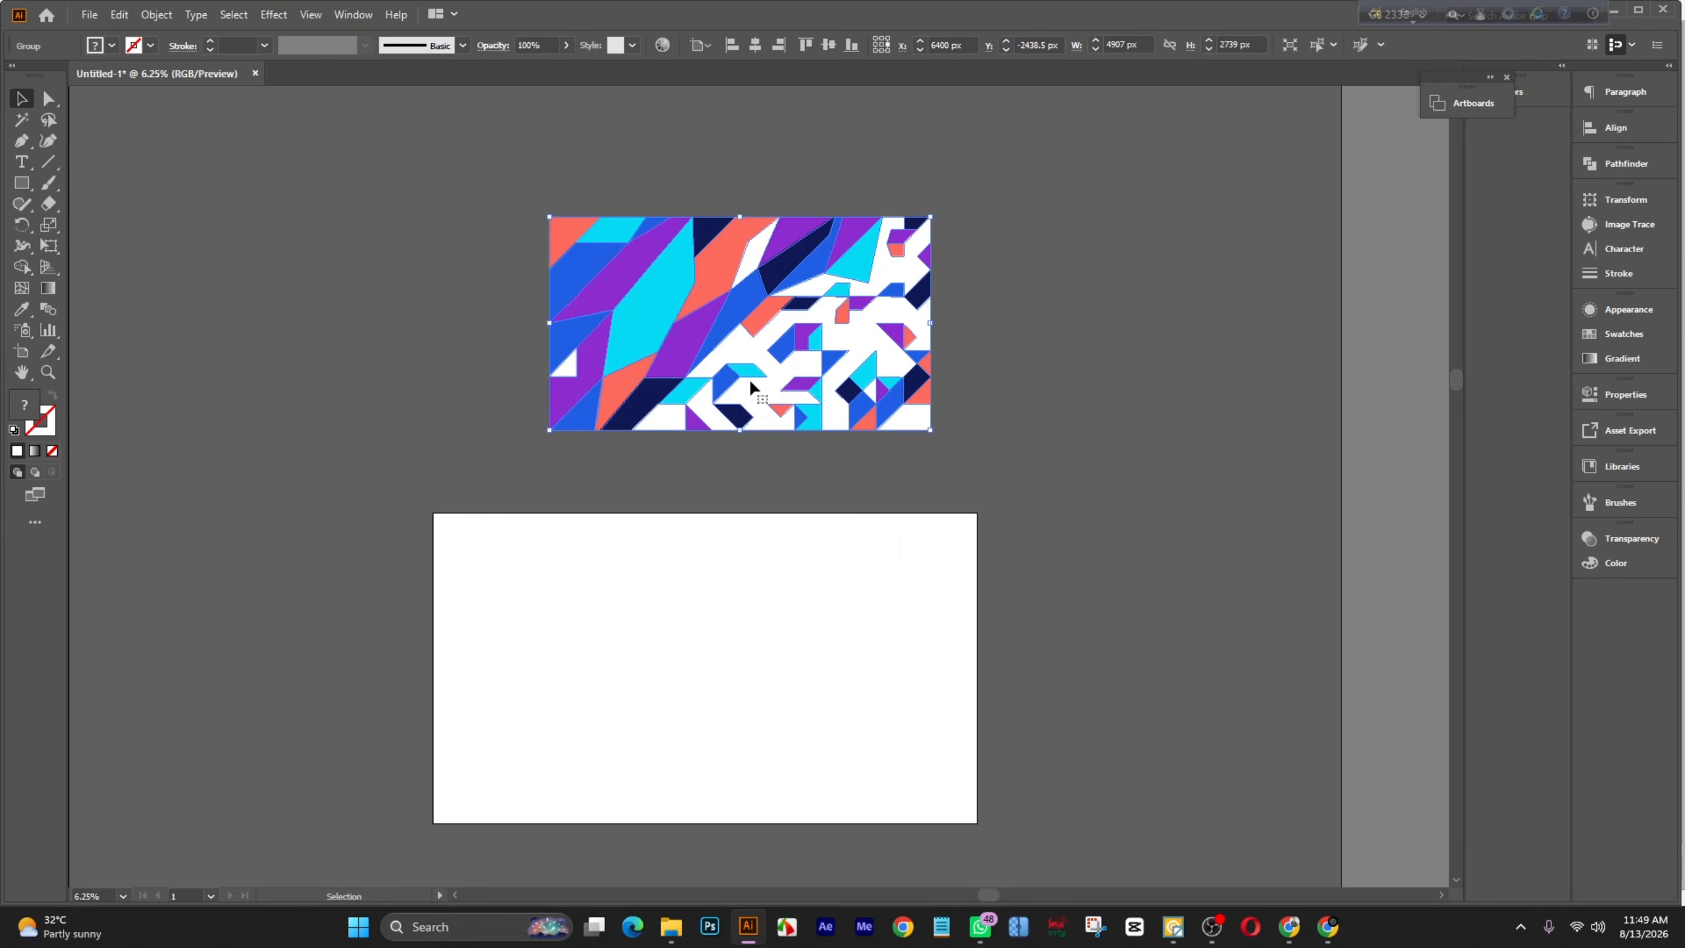
{"action": "left_click_drag", "start_coordinate": [769, 417], "coordinate": [767, 445]}
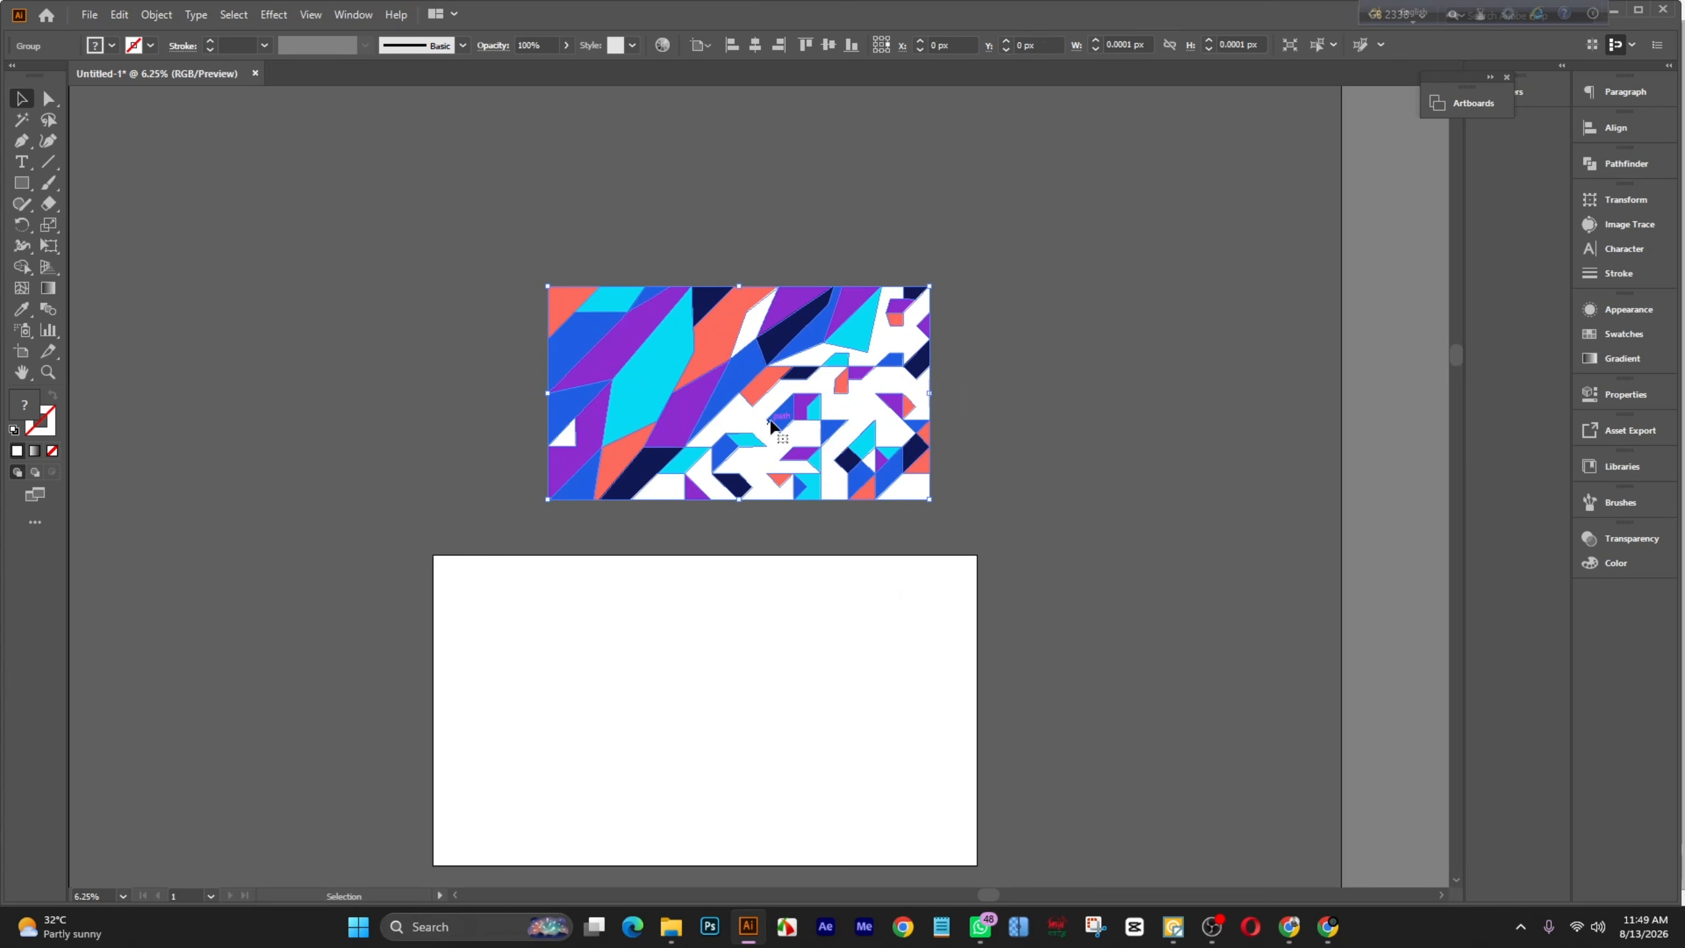
Step: Apply the Pathfinder Merge operation to the prism artwork and ungroup the result
{"action": "left_click", "coordinate": [1624, 163]}
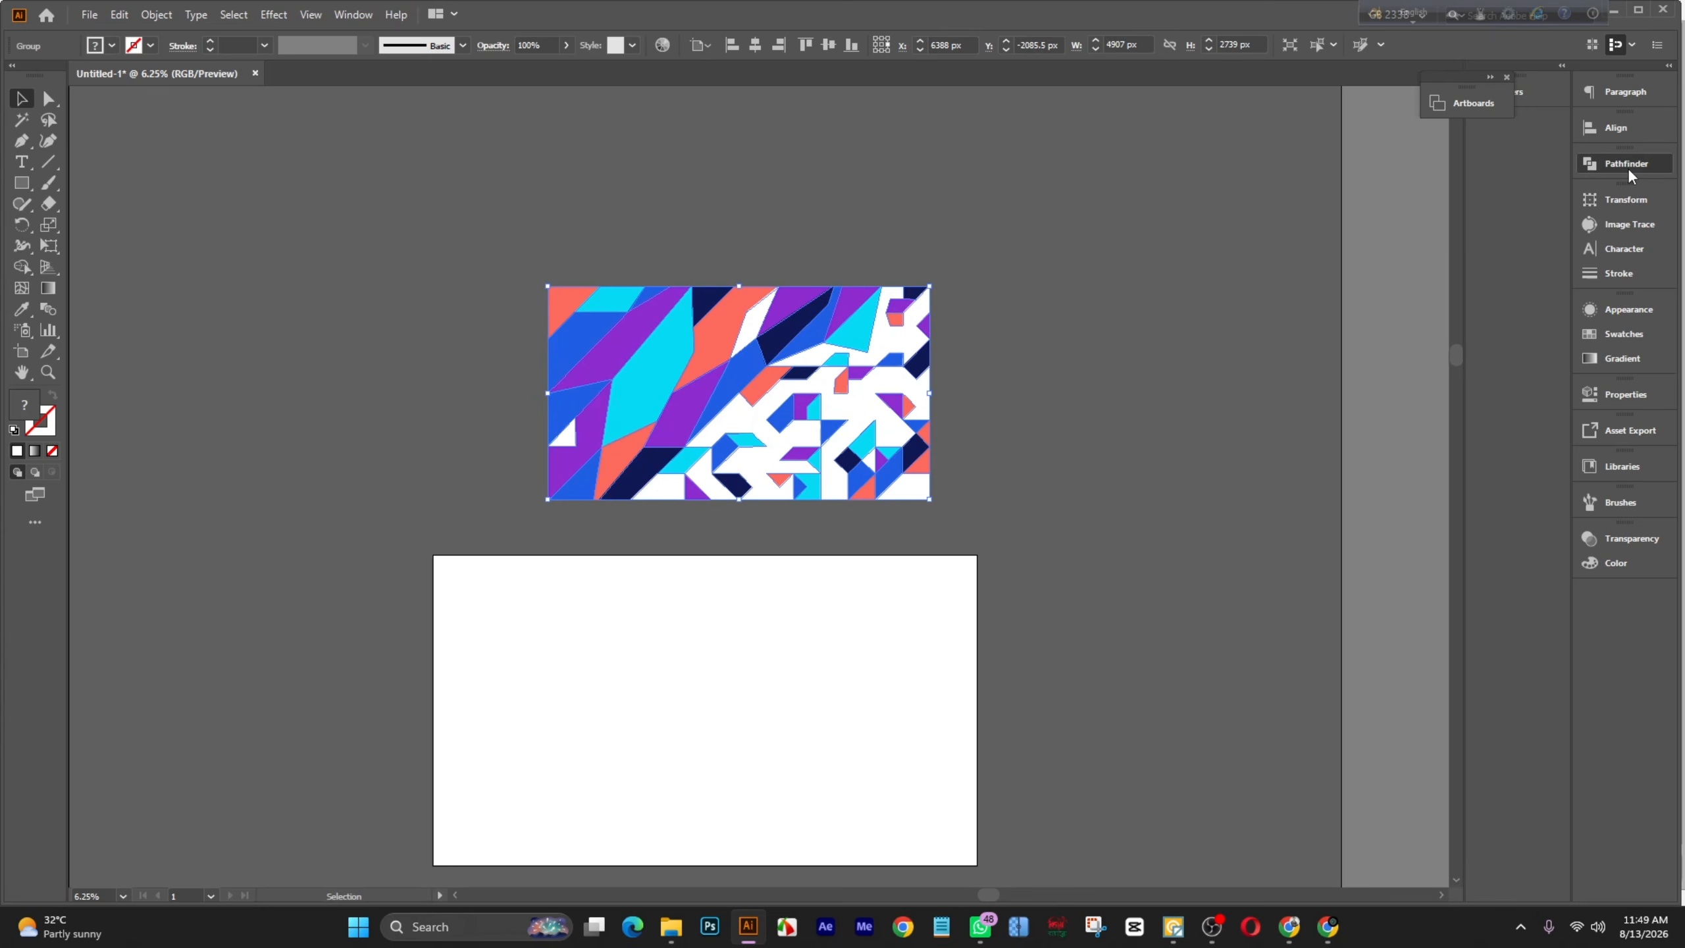
{"action": "left_click", "coordinate": [1451, 249]}
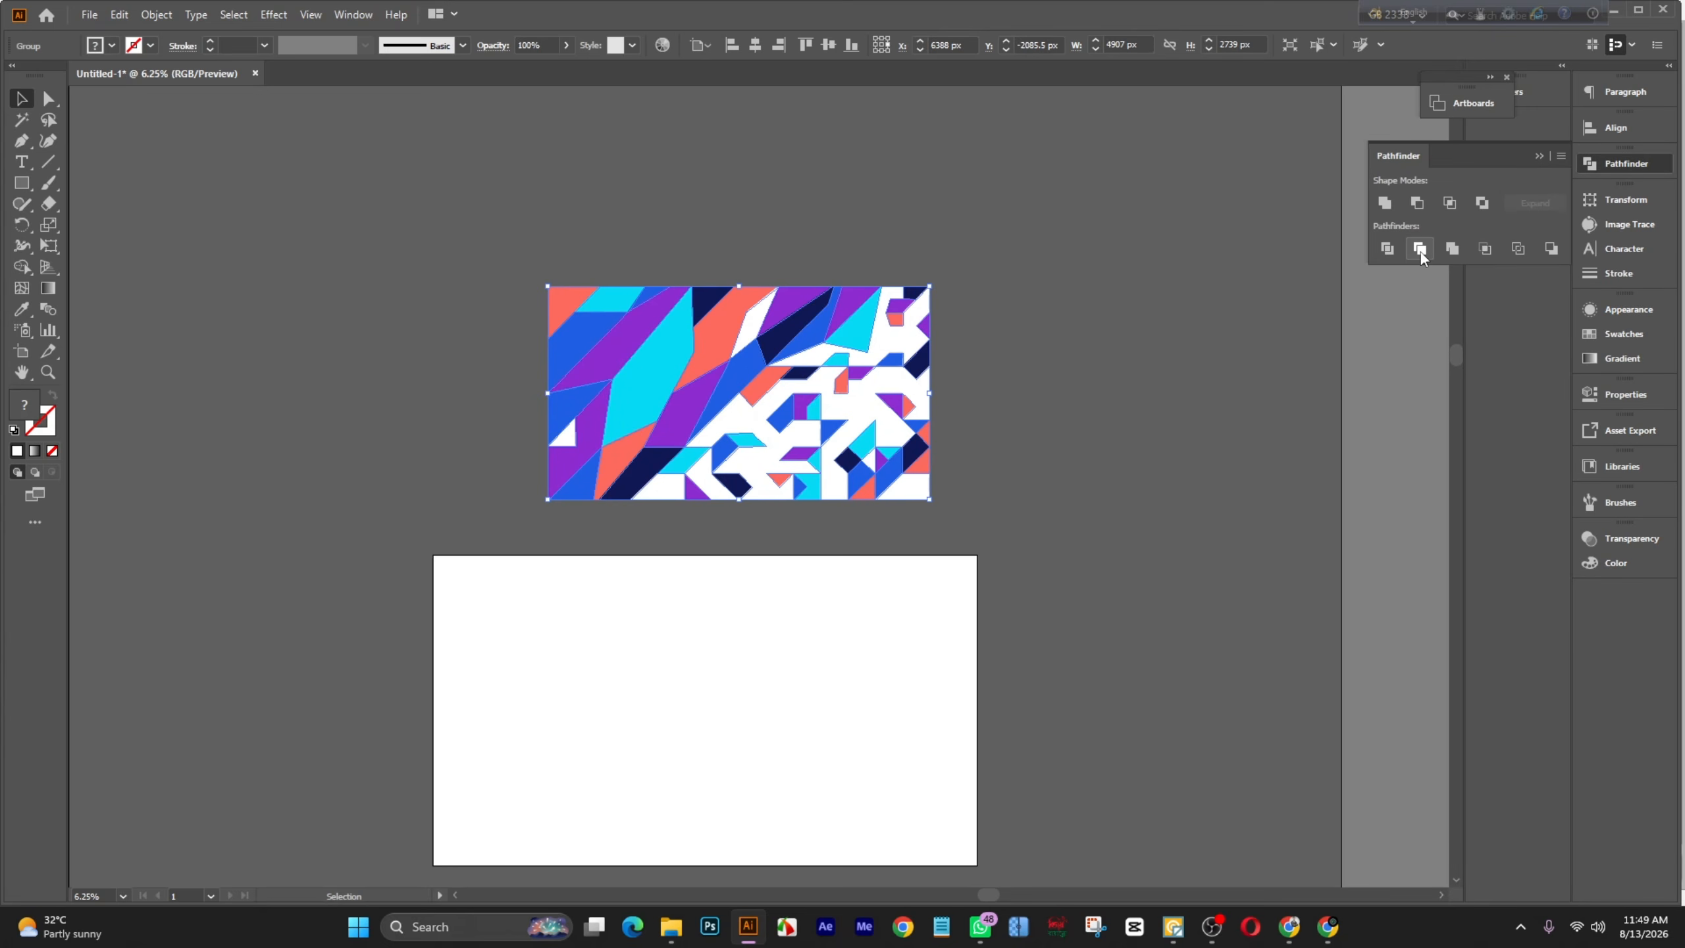
{"action": "right_click", "coordinate": [797, 396]}
{"action": "left_click", "coordinate": [851, 547]}
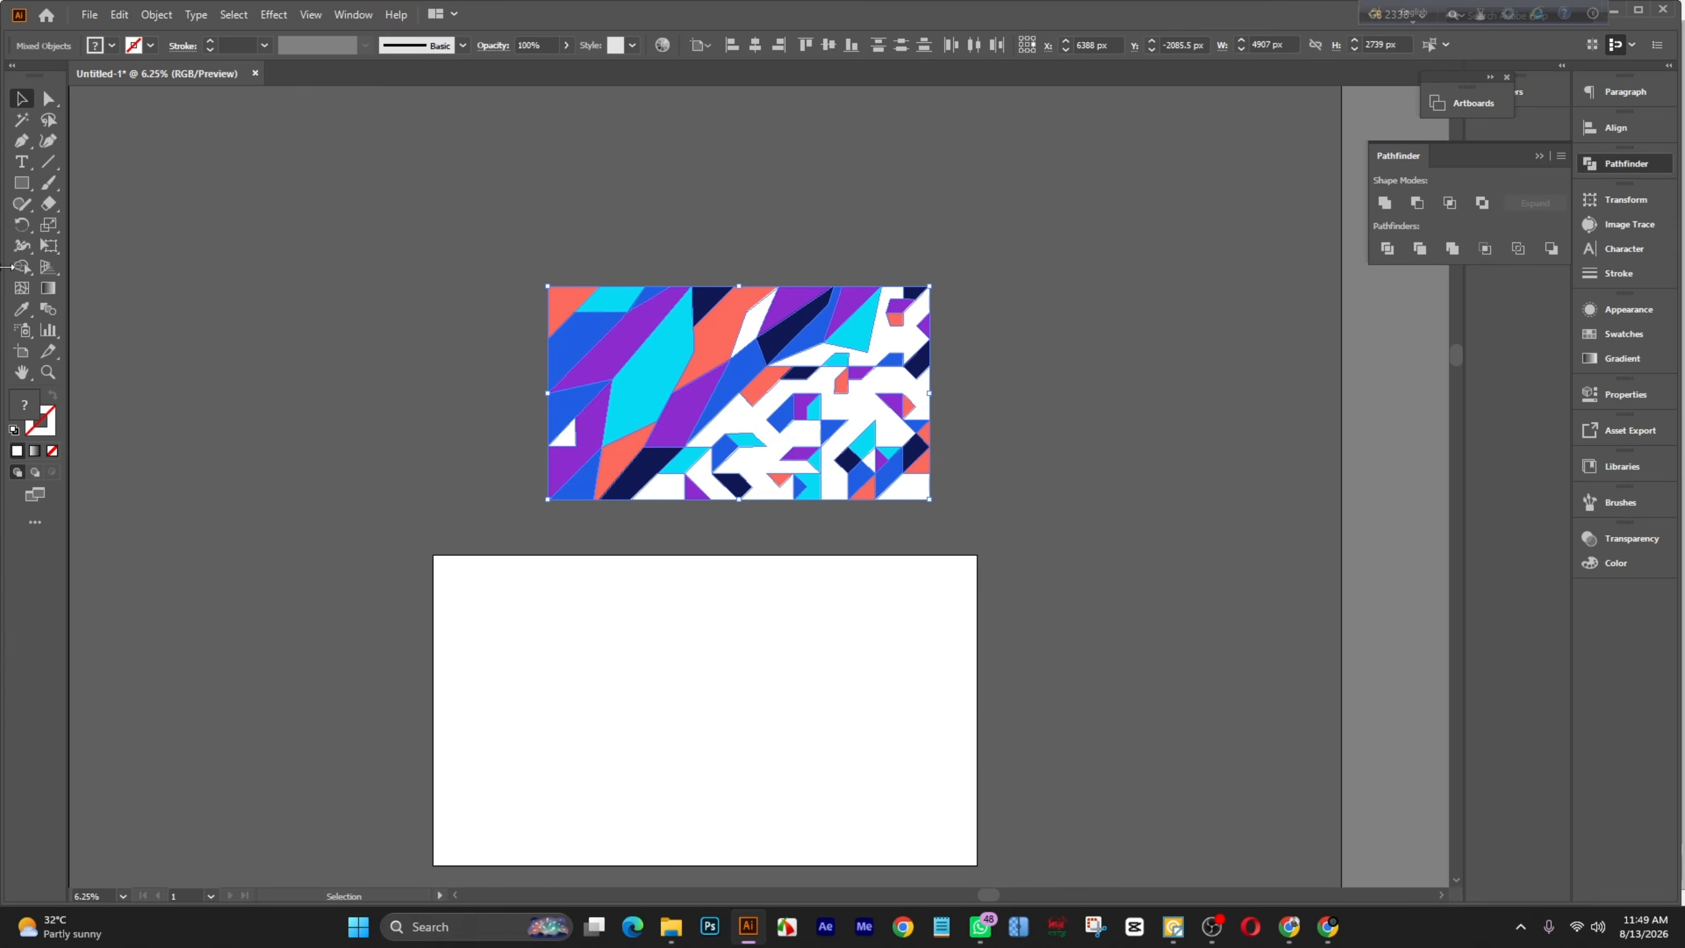
Step: Select all white shapes in the prism artwork with the Magic Wand and delete them
{"action": "left_click", "coordinate": [23, 121]}
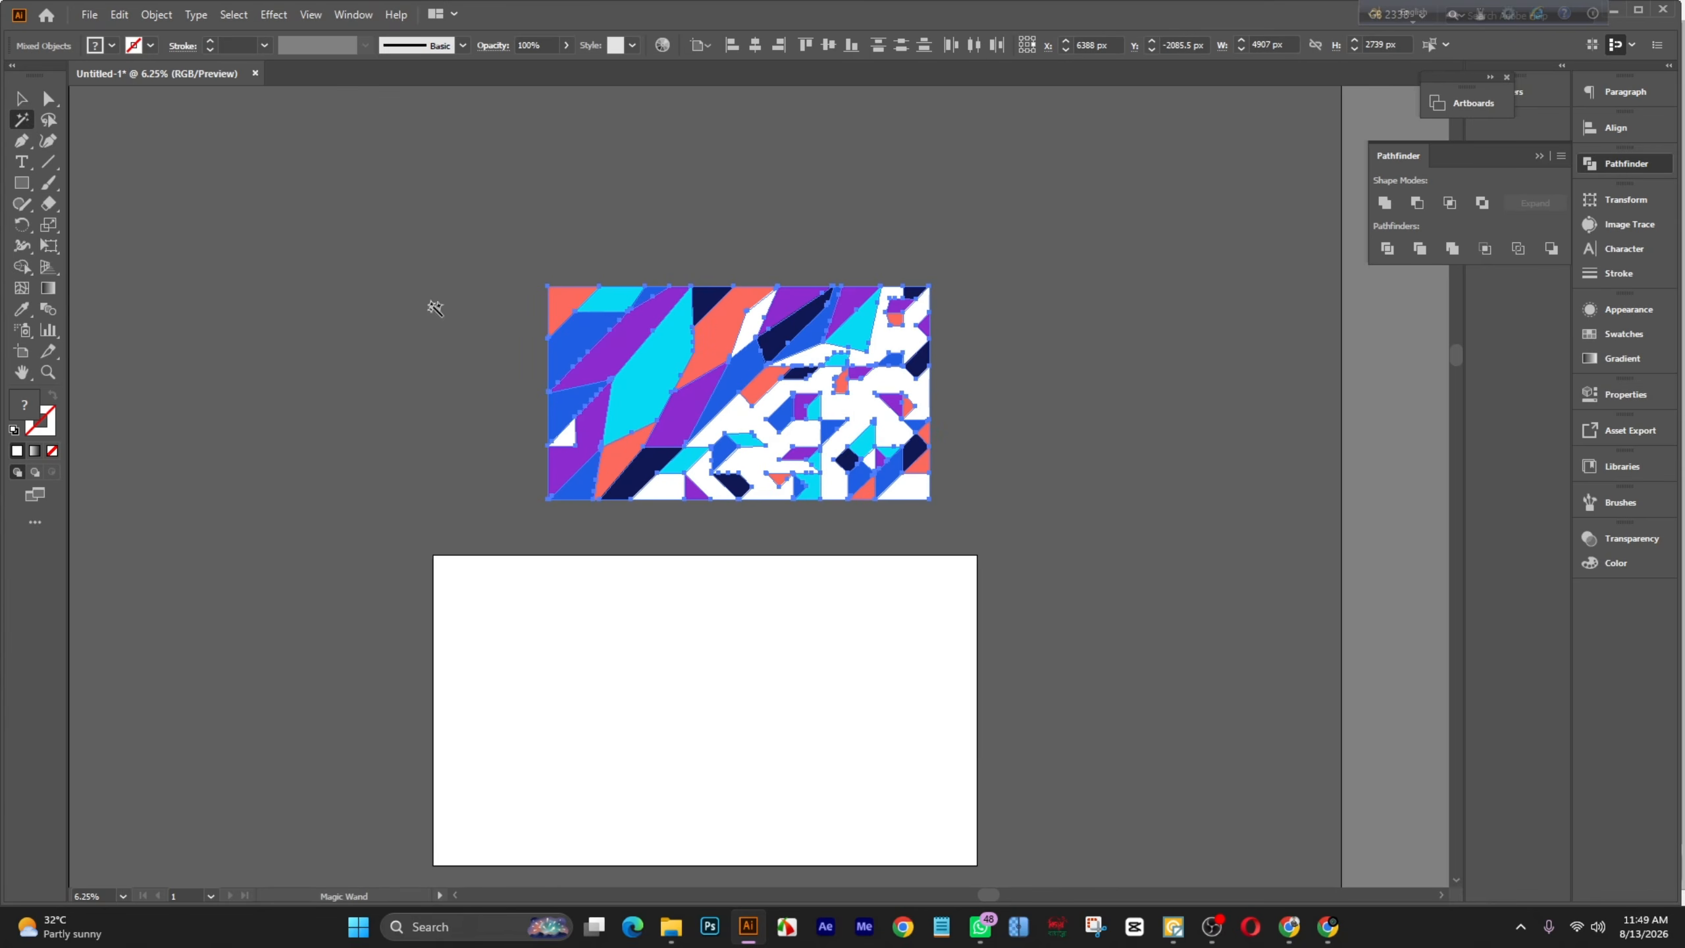
{"action": "left_click", "coordinate": [862, 412]}
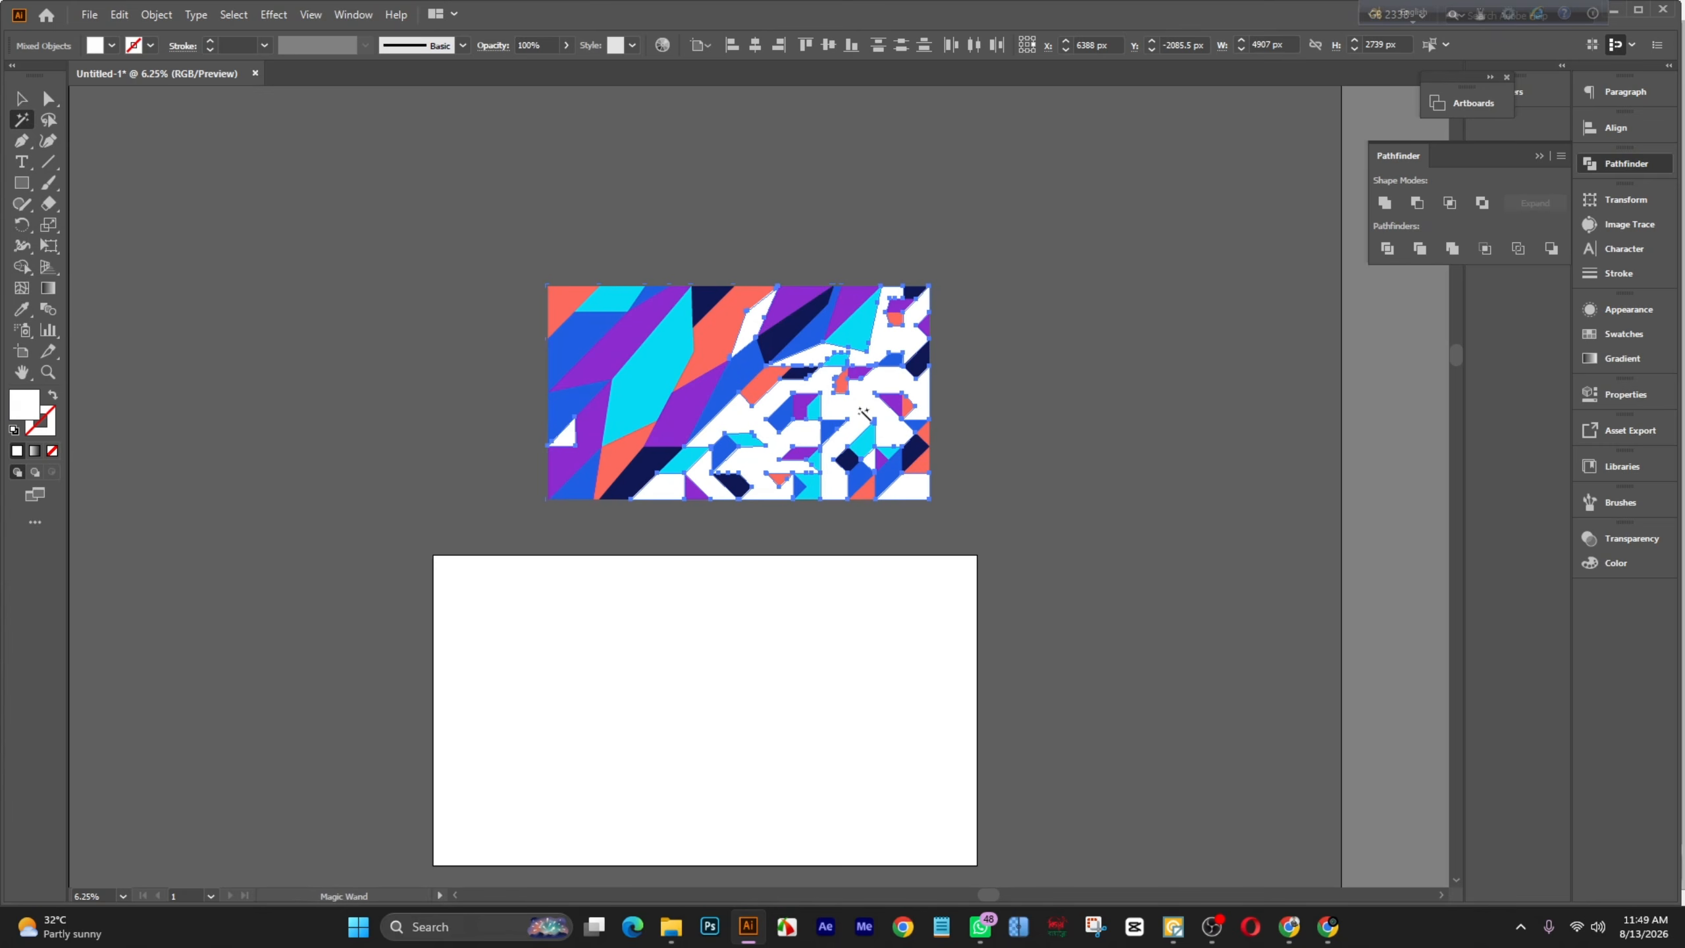
{"action": "key", "text": "Delete"}
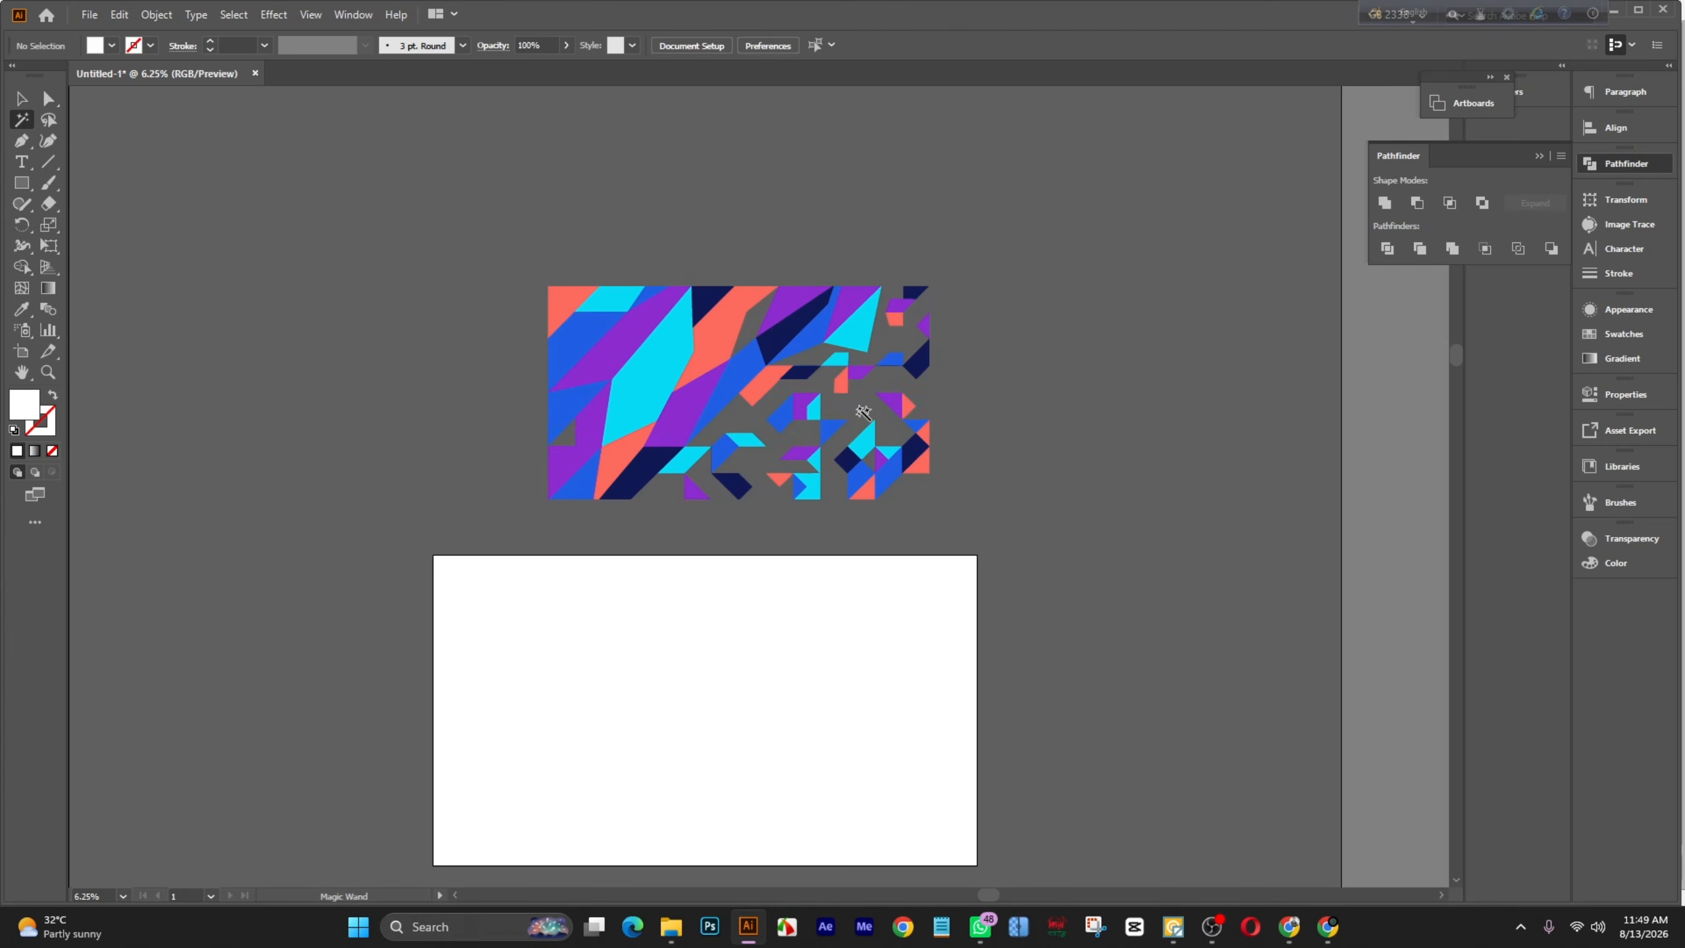
Step: Group all the remaining prism artwork shapes and centre the group horizontally and vertically on the artboard
{"action": "left_click", "coordinate": [22, 99]}
{"action": "left_click_drag", "start_coordinate": [432, 214], "coordinate": [1091, 565]}
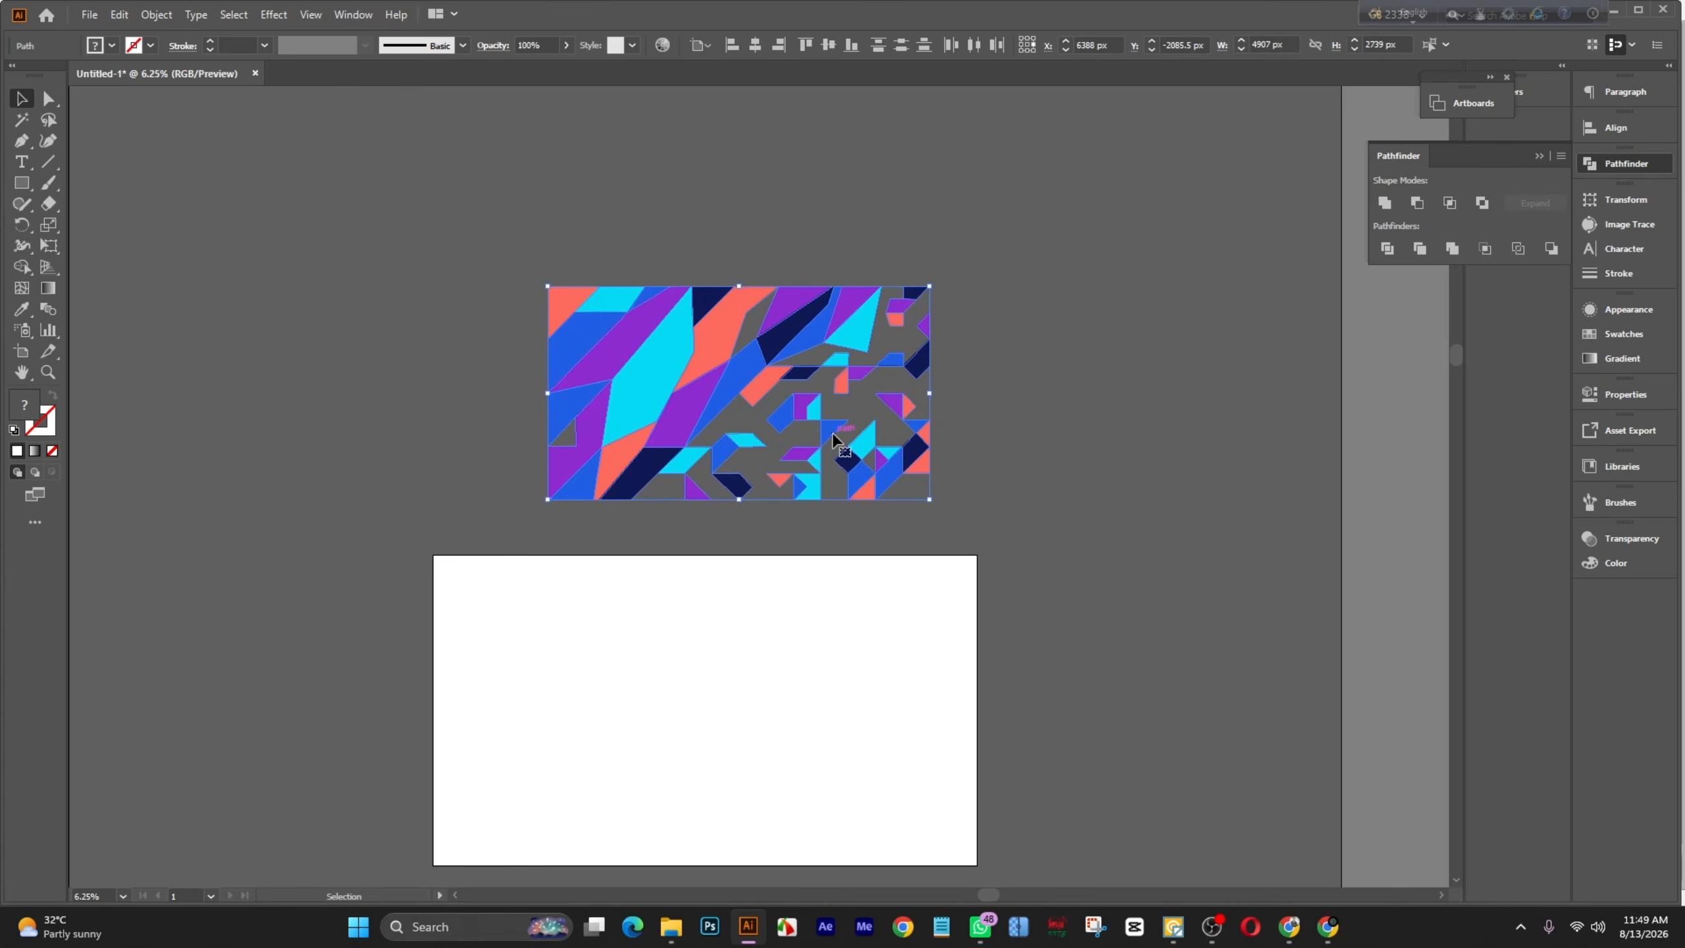
{"action": "right_click", "coordinate": [834, 432]}
{"action": "left_click", "coordinate": [888, 552]}
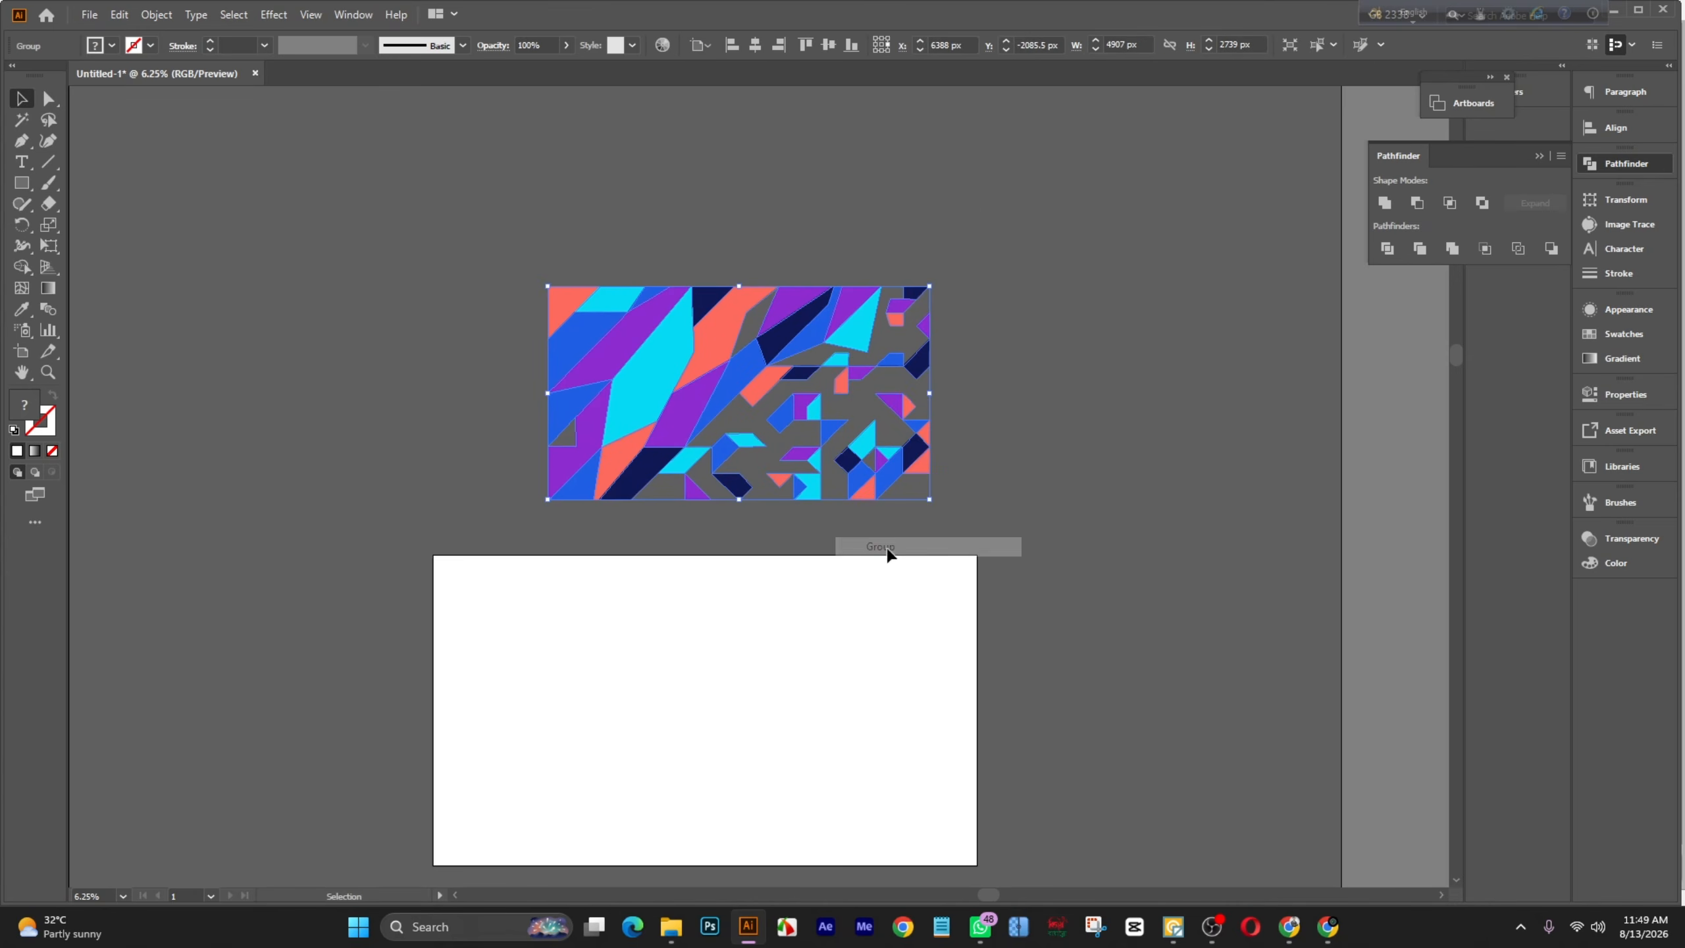
{"action": "left_click", "coordinate": [754, 46]}
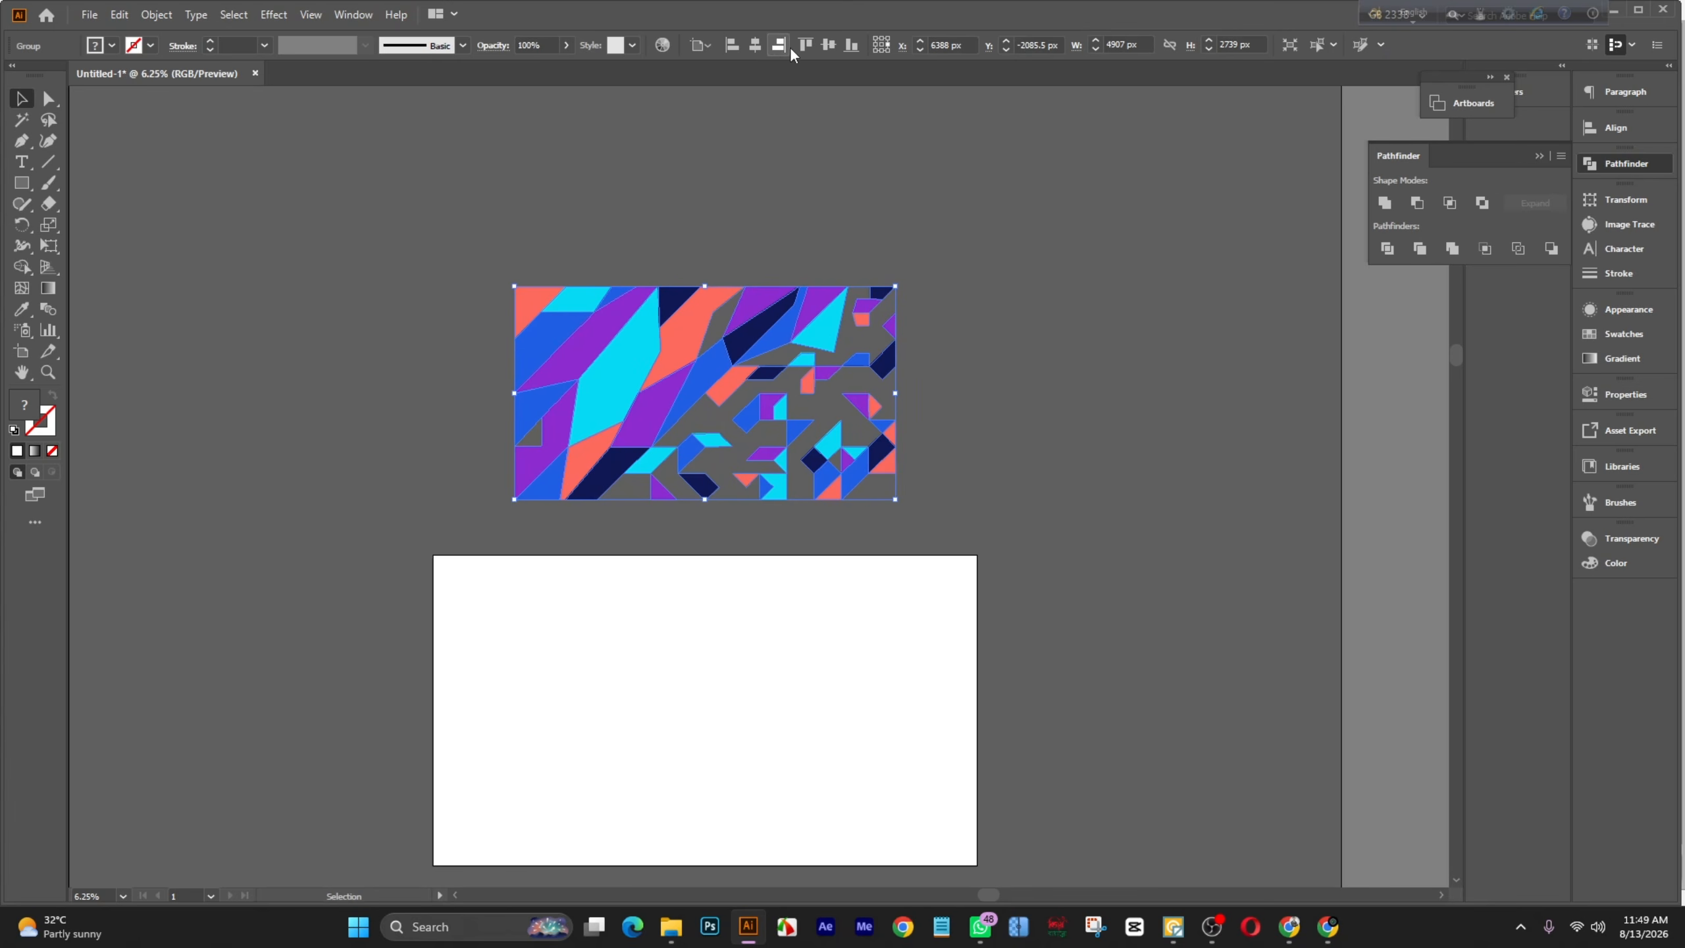
{"action": "left_click", "coordinate": [828, 45]}
{"action": "scroll", "coordinate": [736, 398], "scroll_direction": "down", "scroll_amount": 3}
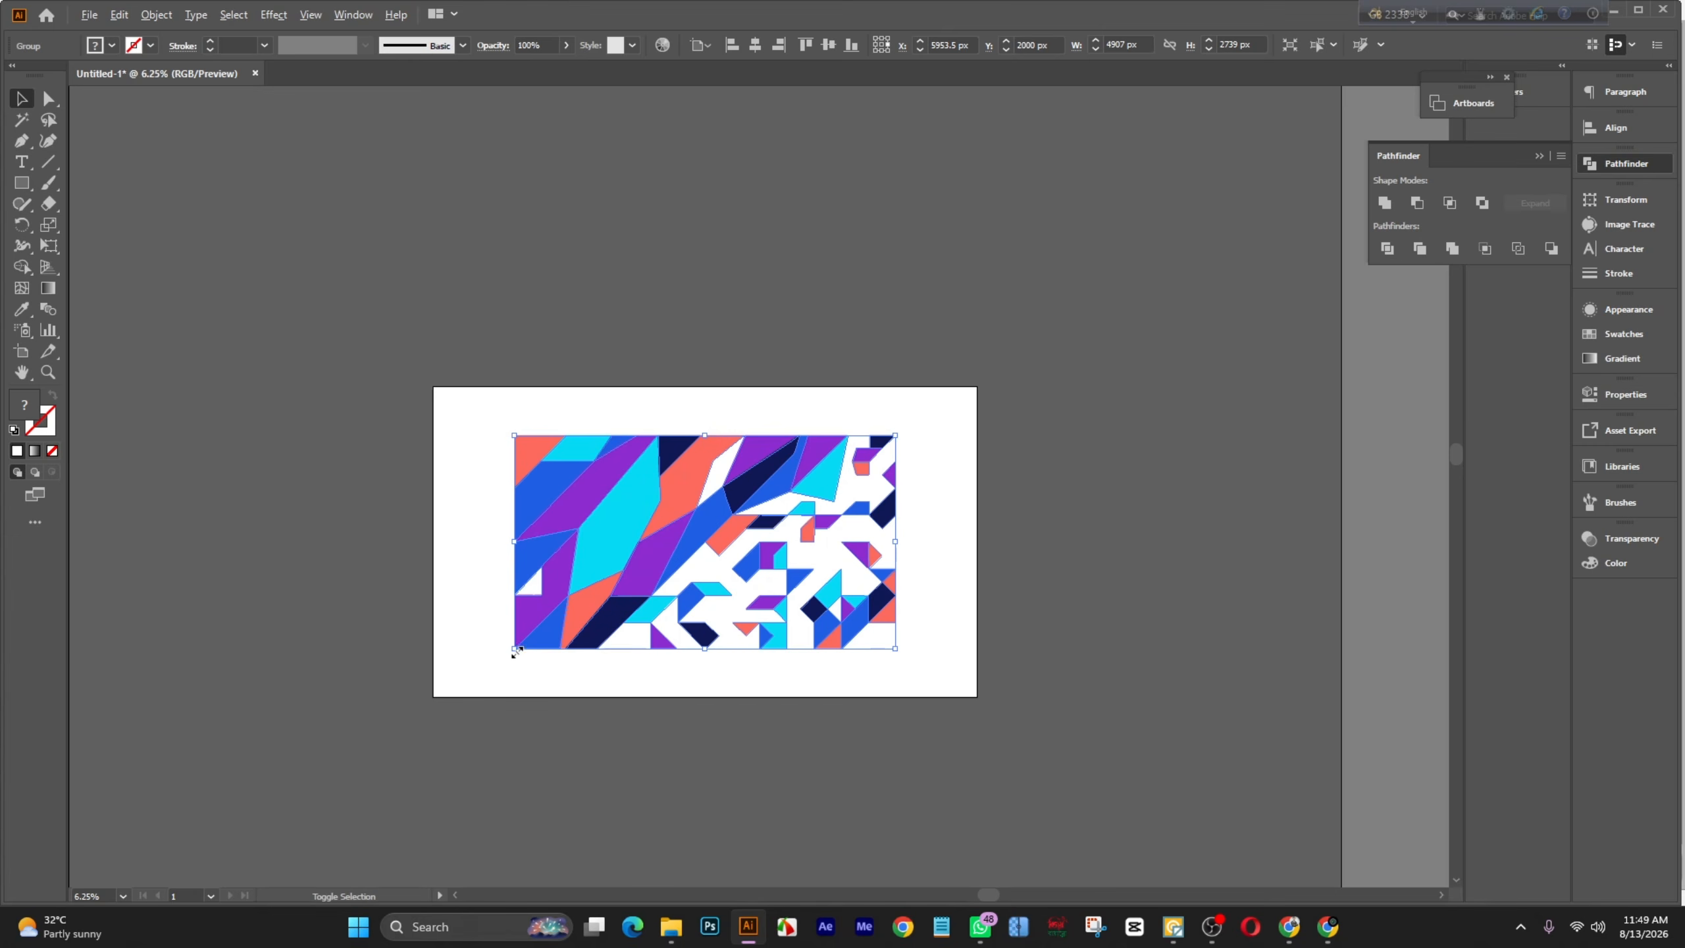
Step: Enlarge the prism group proportionally from its centre to about 6670 x 3723 px, leaving a narrow white margin on the artboard
{"action": "left_click_drag", "start_coordinate": [516, 651], "coordinate": [469, 674]}
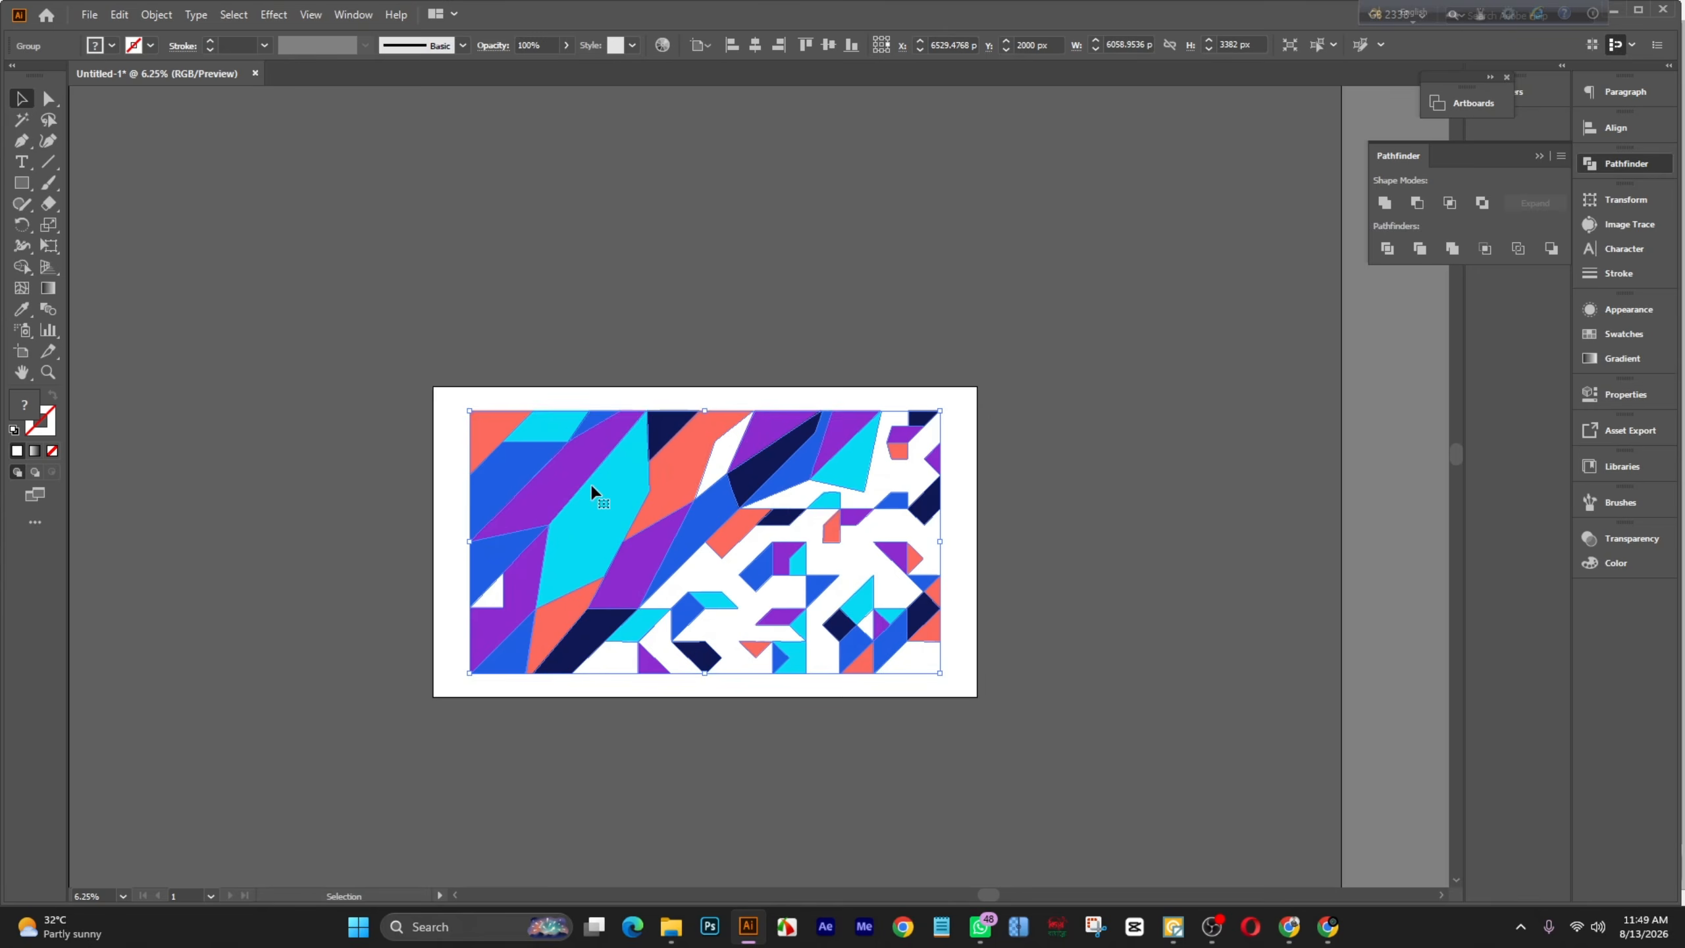
{"action": "left_click", "coordinate": [789, 248]}
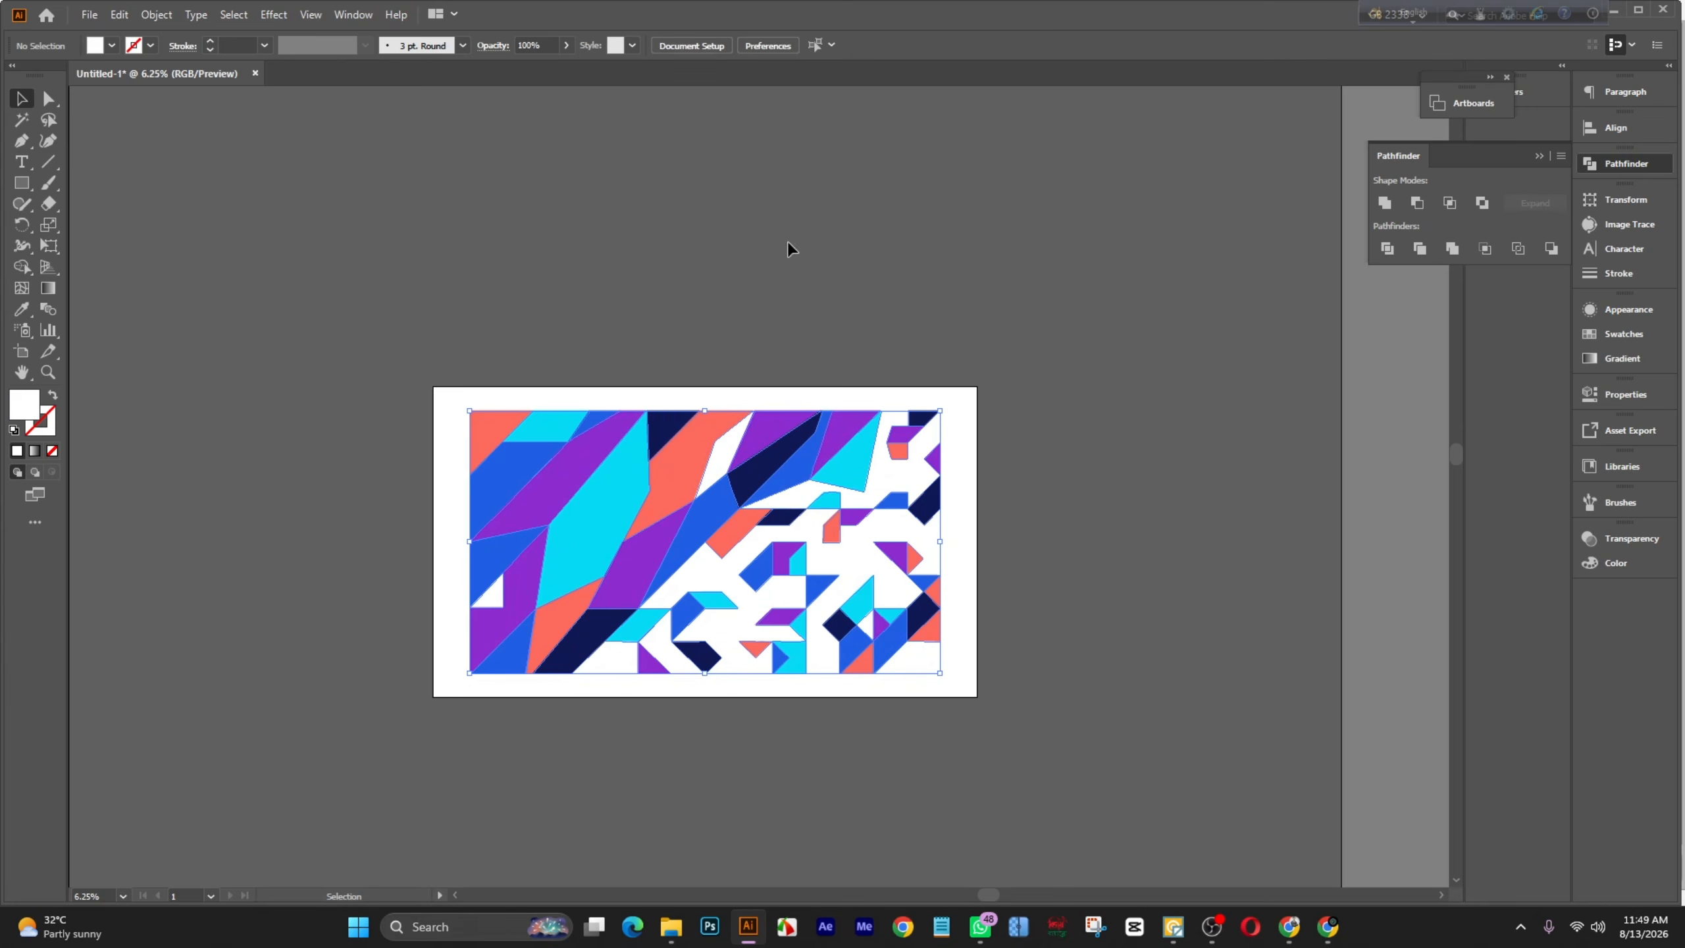
{"action": "left_click", "coordinate": [475, 647]}
{"action": "left_click_drag", "start_coordinate": [469, 675], "coordinate": [444, 689]}
{"action": "left_click", "coordinate": [364, 632]}
{"action": "key", "text": "ctrl+minus"}
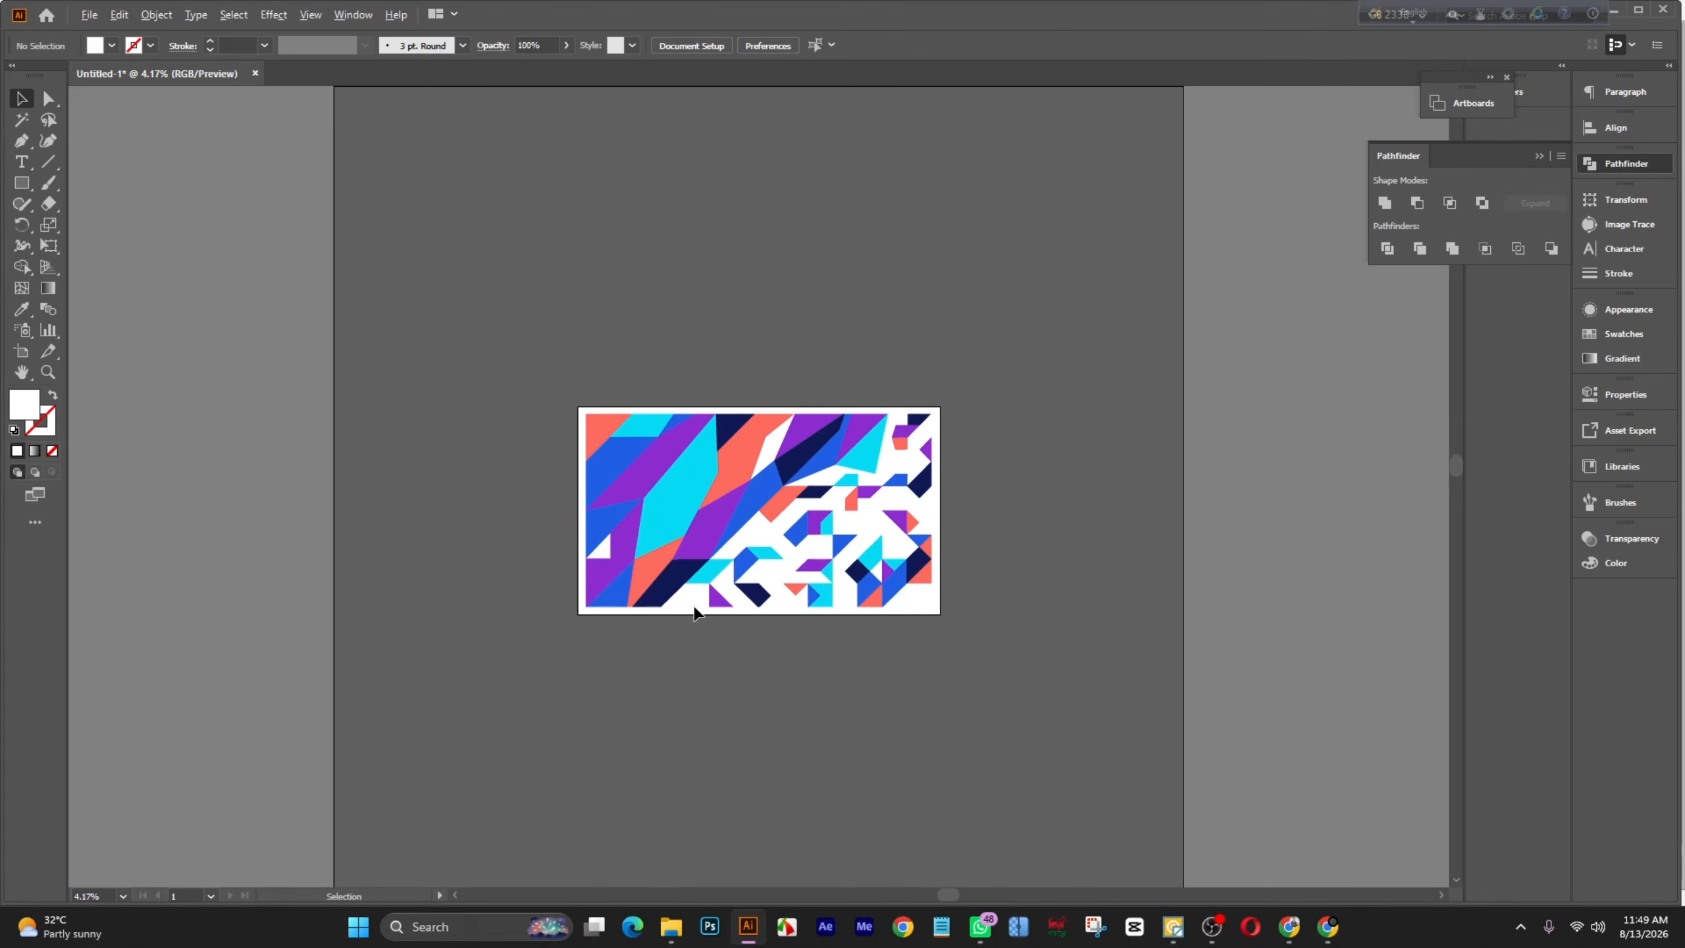
{"action": "key", "text": "ctrl+plus"}
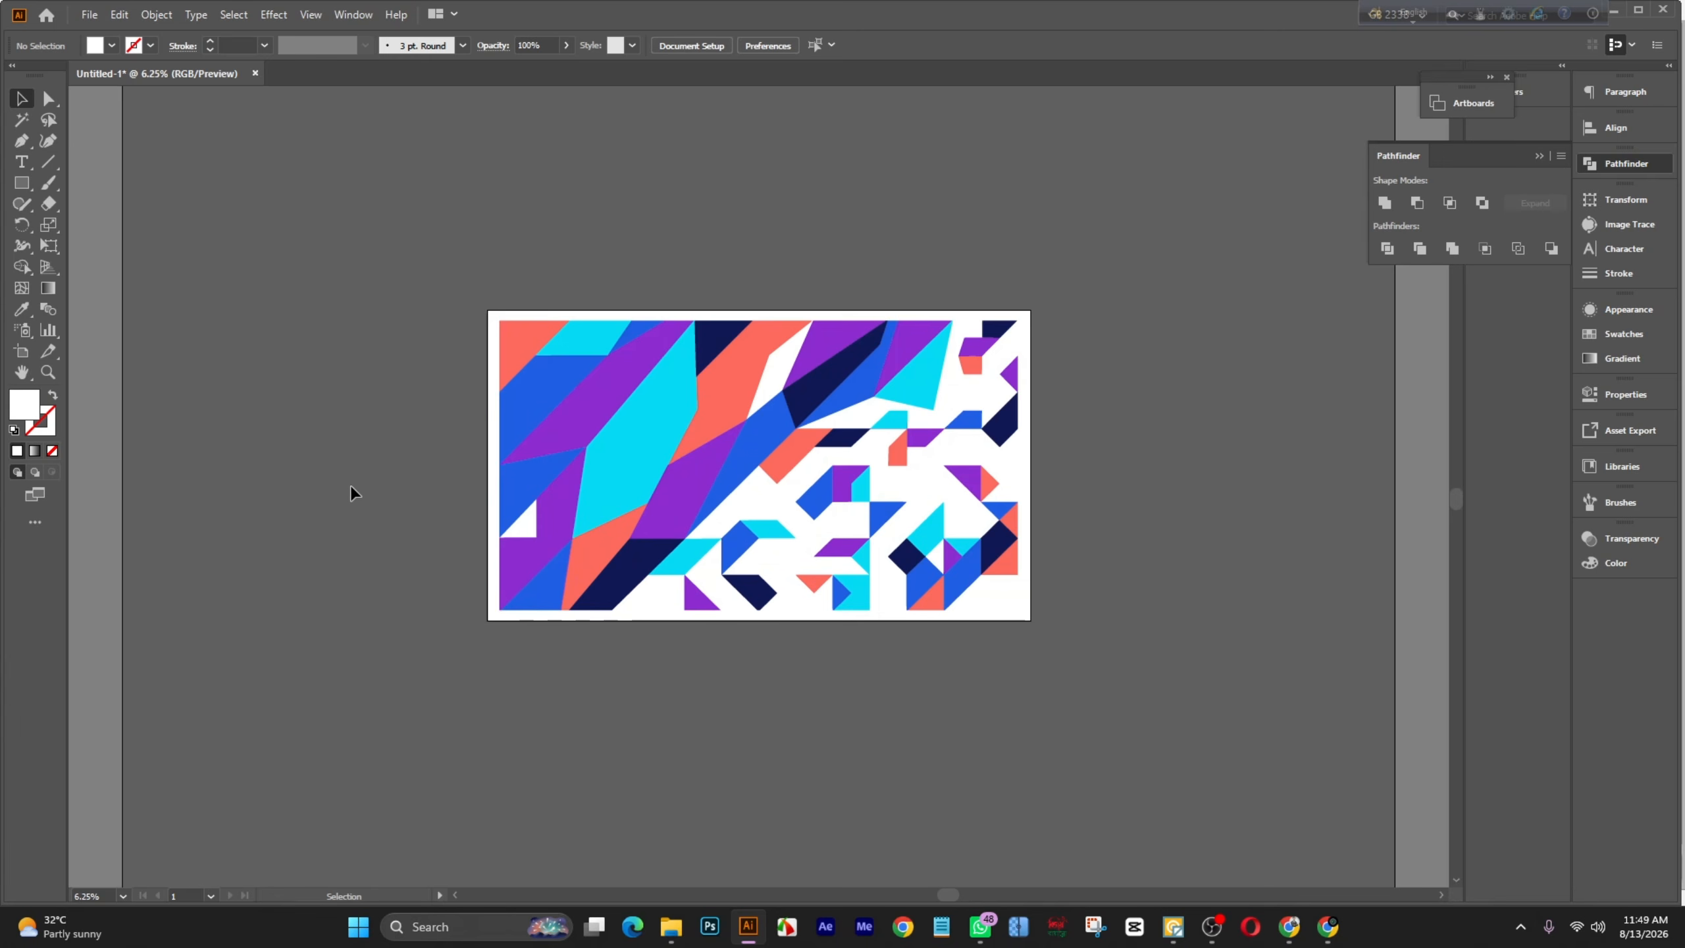
{"action": "scroll", "coordinate": [352, 488], "scroll_direction": "up", "scroll_amount": 1}
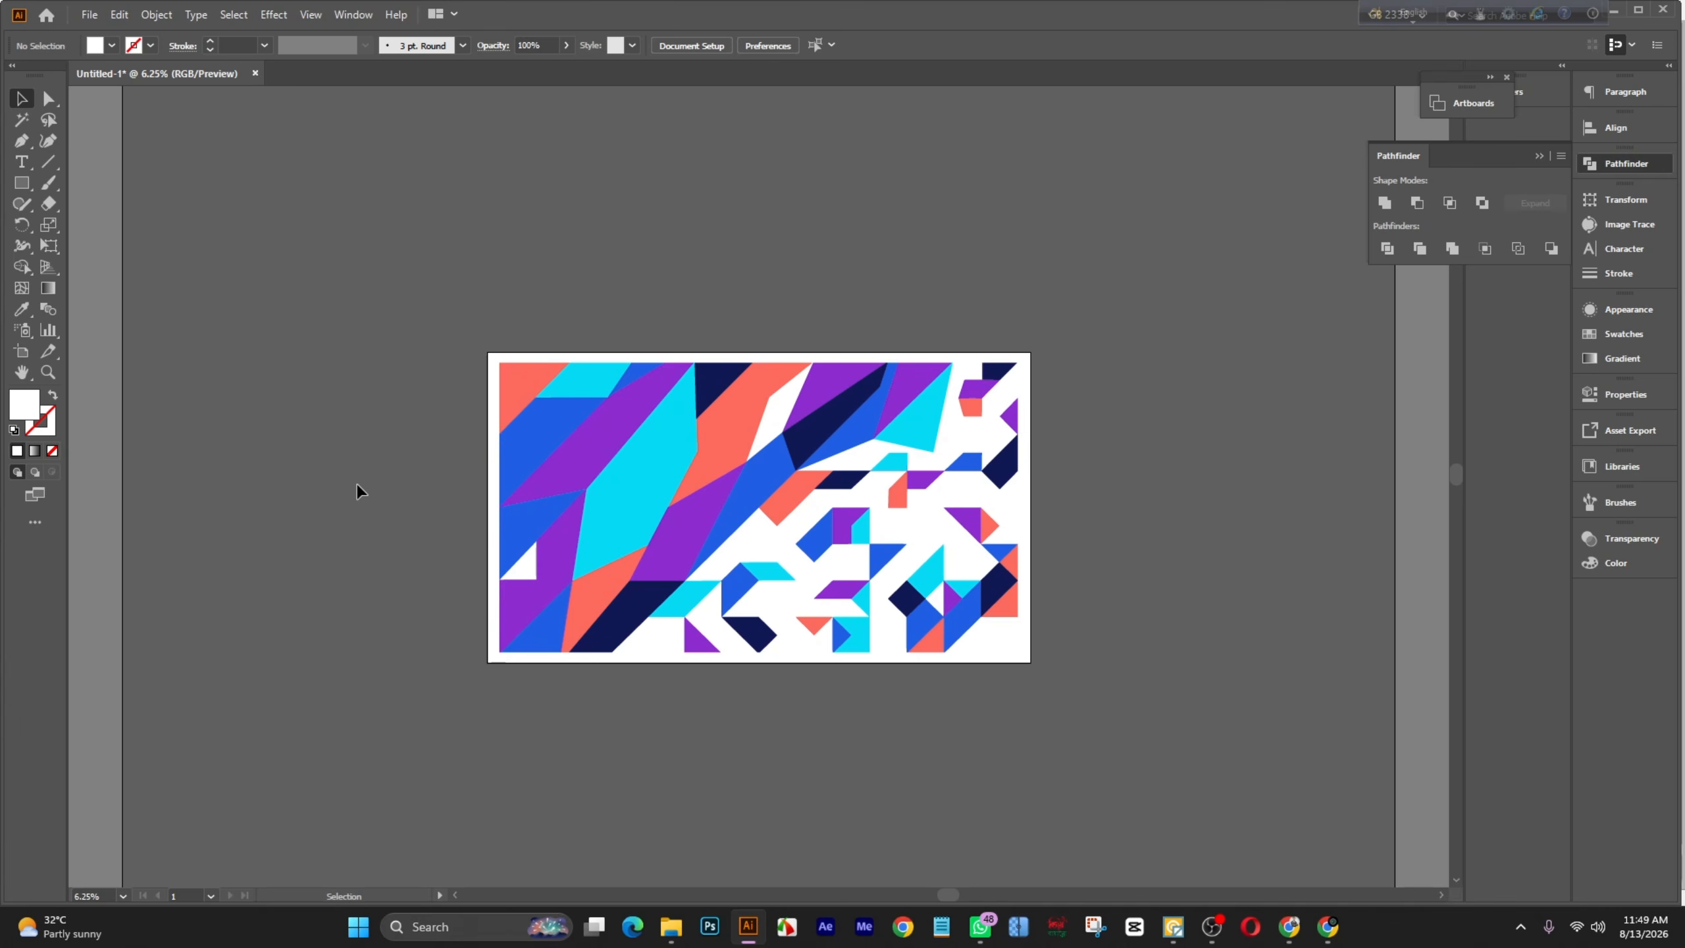
Step: Move the prism group onto the empty canvas above the artboard and ungroup it
{"action": "left_click", "coordinate": [677, 482]}
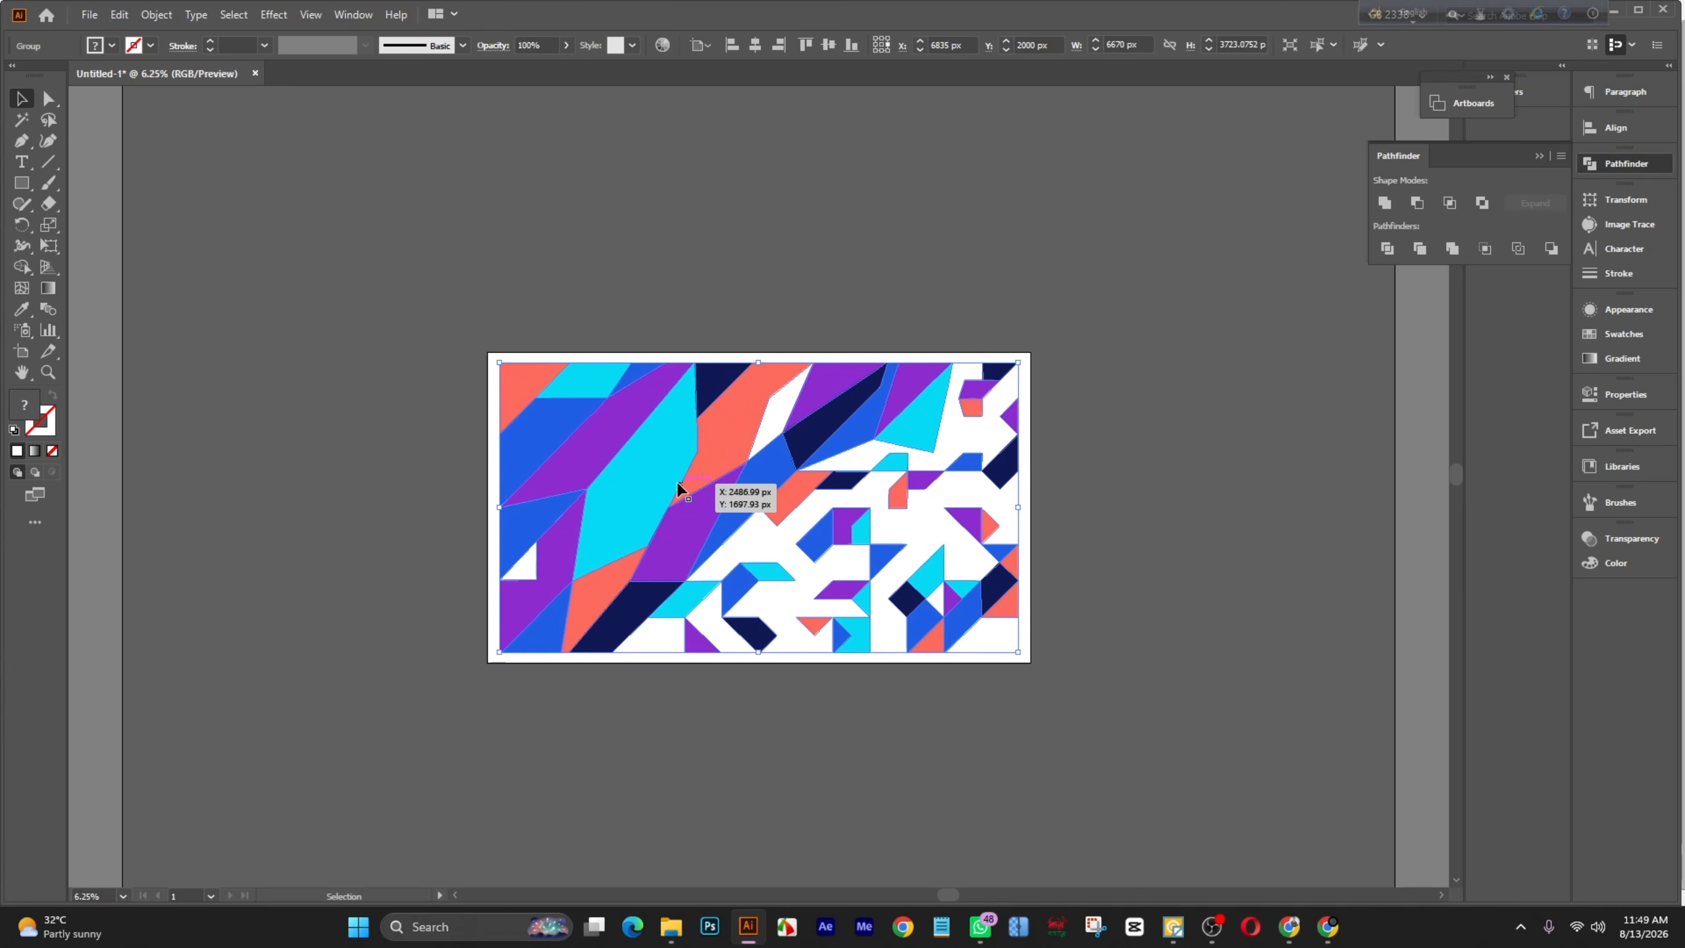
{"action": "scroll", "coordinate": [690, 474], "scroll_direction": "up", "scroll_amount": 1}
{"action": "scroll", "coordinate": [689, 474], "scroll_direction": "up", "scroll_amount": 1}
{"action": "left_click_drag", "start_coordinate": [701, 602], "coordinate": [708, 276]}
{"action": "scroll", "coordinate": [743, 374], "scroll_direction": "up", "scroll_amount": 2}
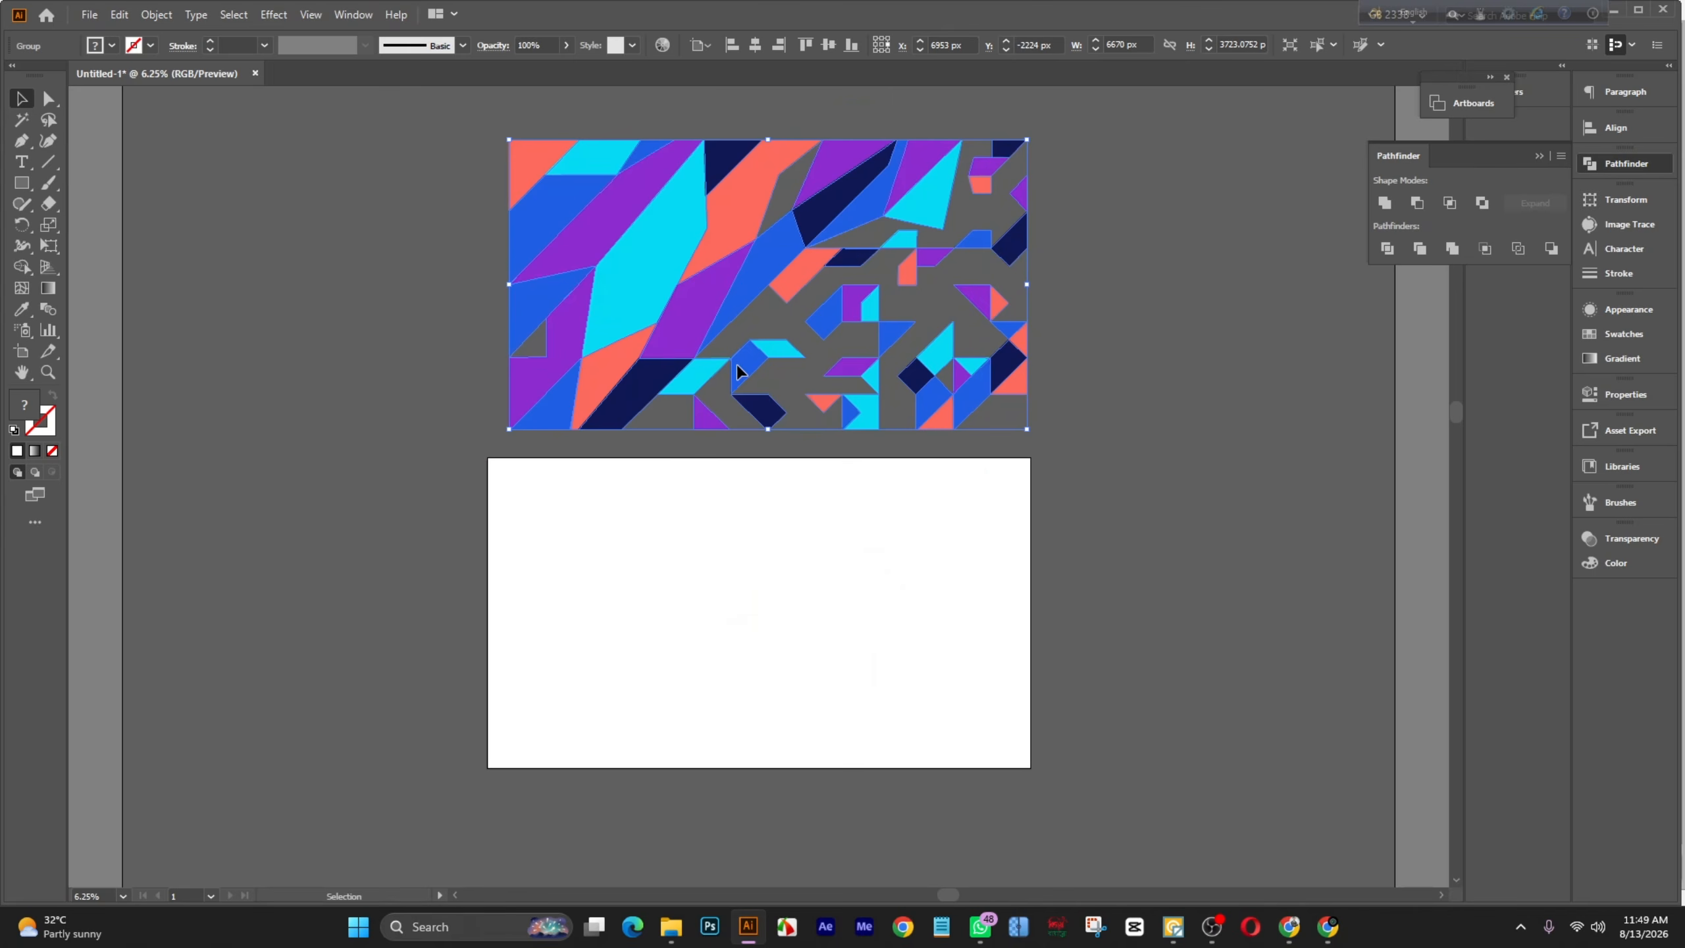
{"action": "right_click", "coordinate": [796, 390]}
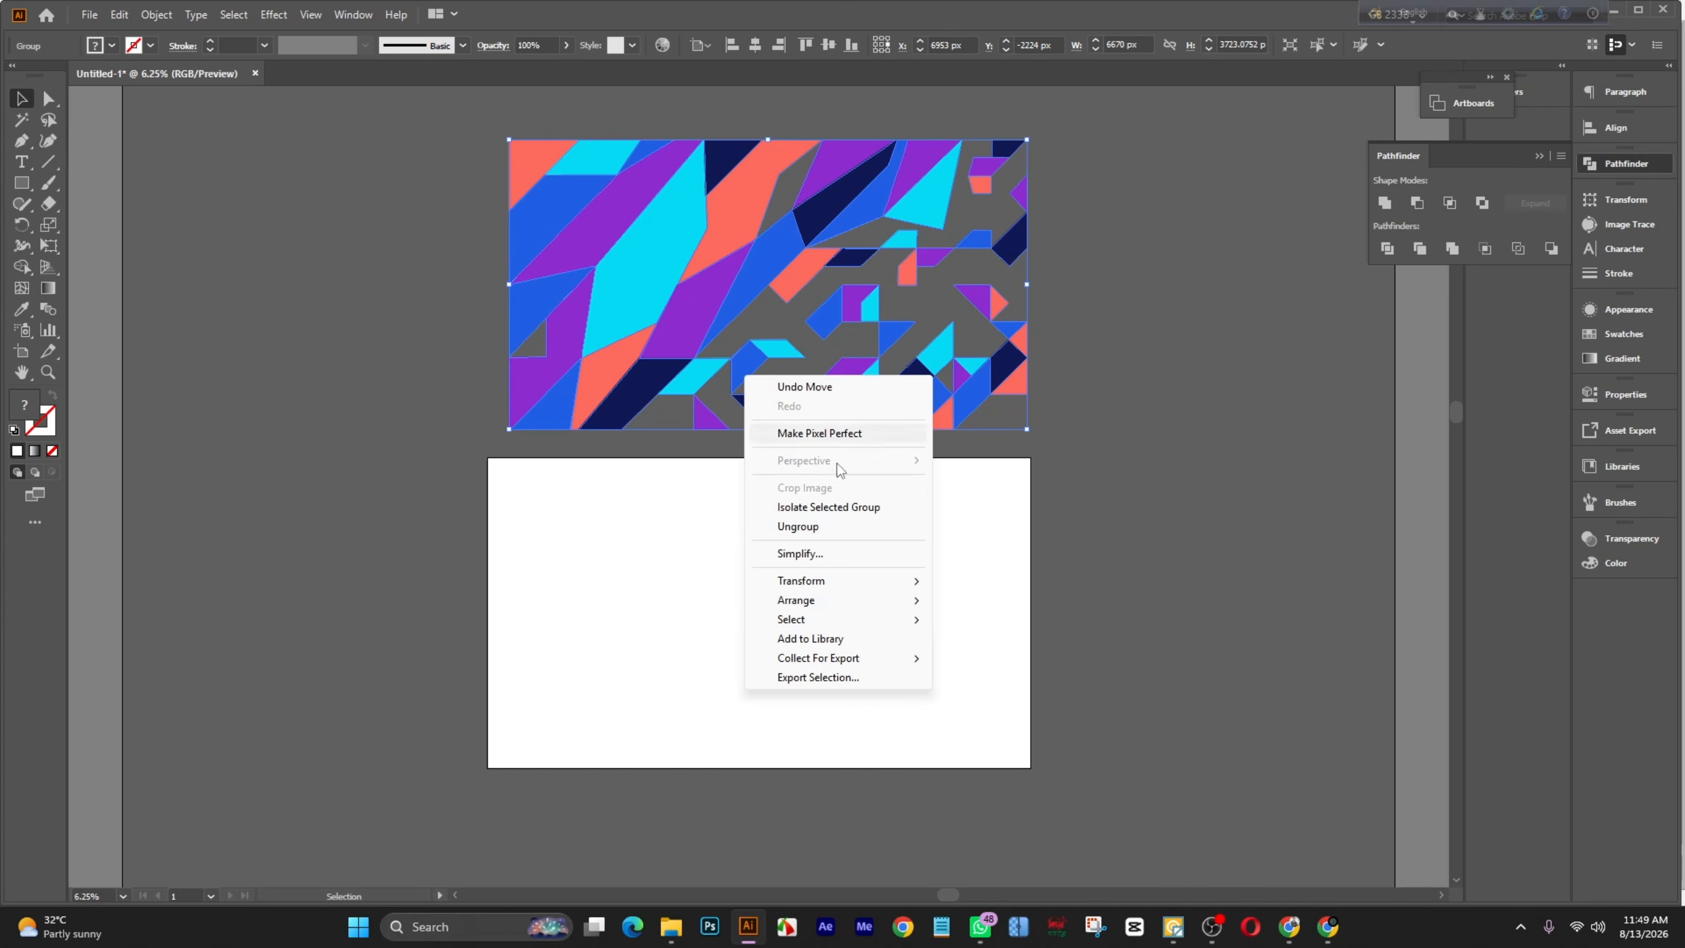
{"action": "left_click", "coordinate": [824, 529]}
Step: Pull individual cyan, purple, blue and coral shapes out of the prism artwork to check that each piece is separate
{"action": "left_click_drag", "start_coordinate": [642, 299], "coordinate": [679, 334]}
{"action": "scroll", "coordinate": [1069, 435], "scroll_direction": "up", "scroll_amount": 3}
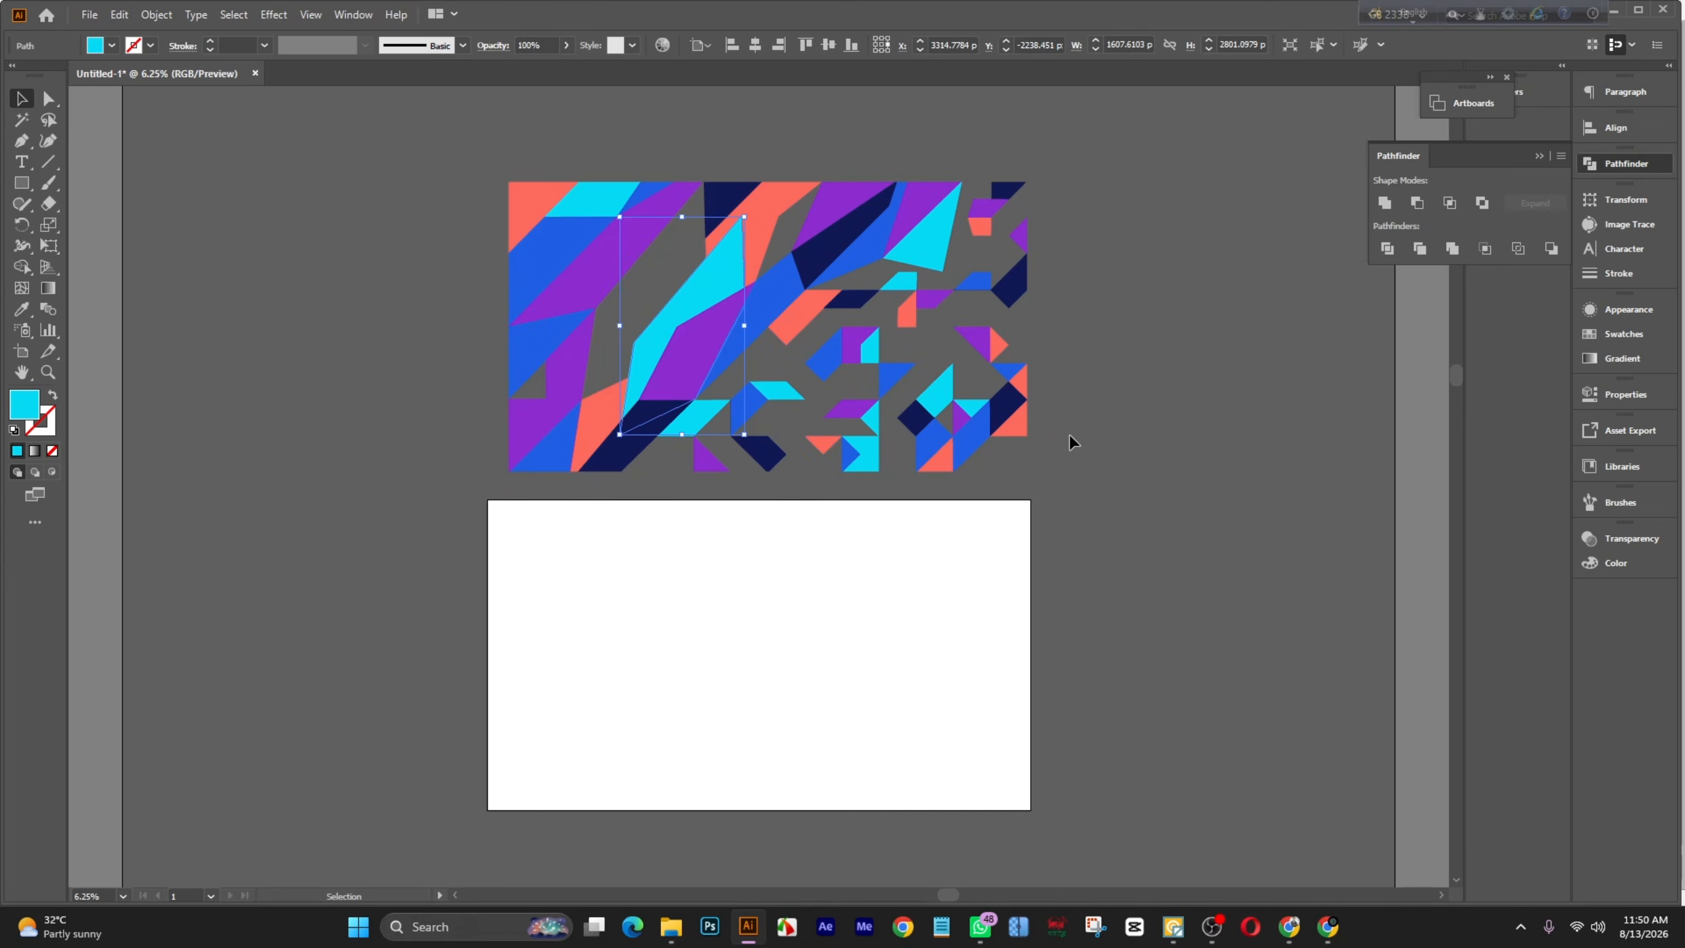
{"action": "left_click", "coordinate": [433, 380]}
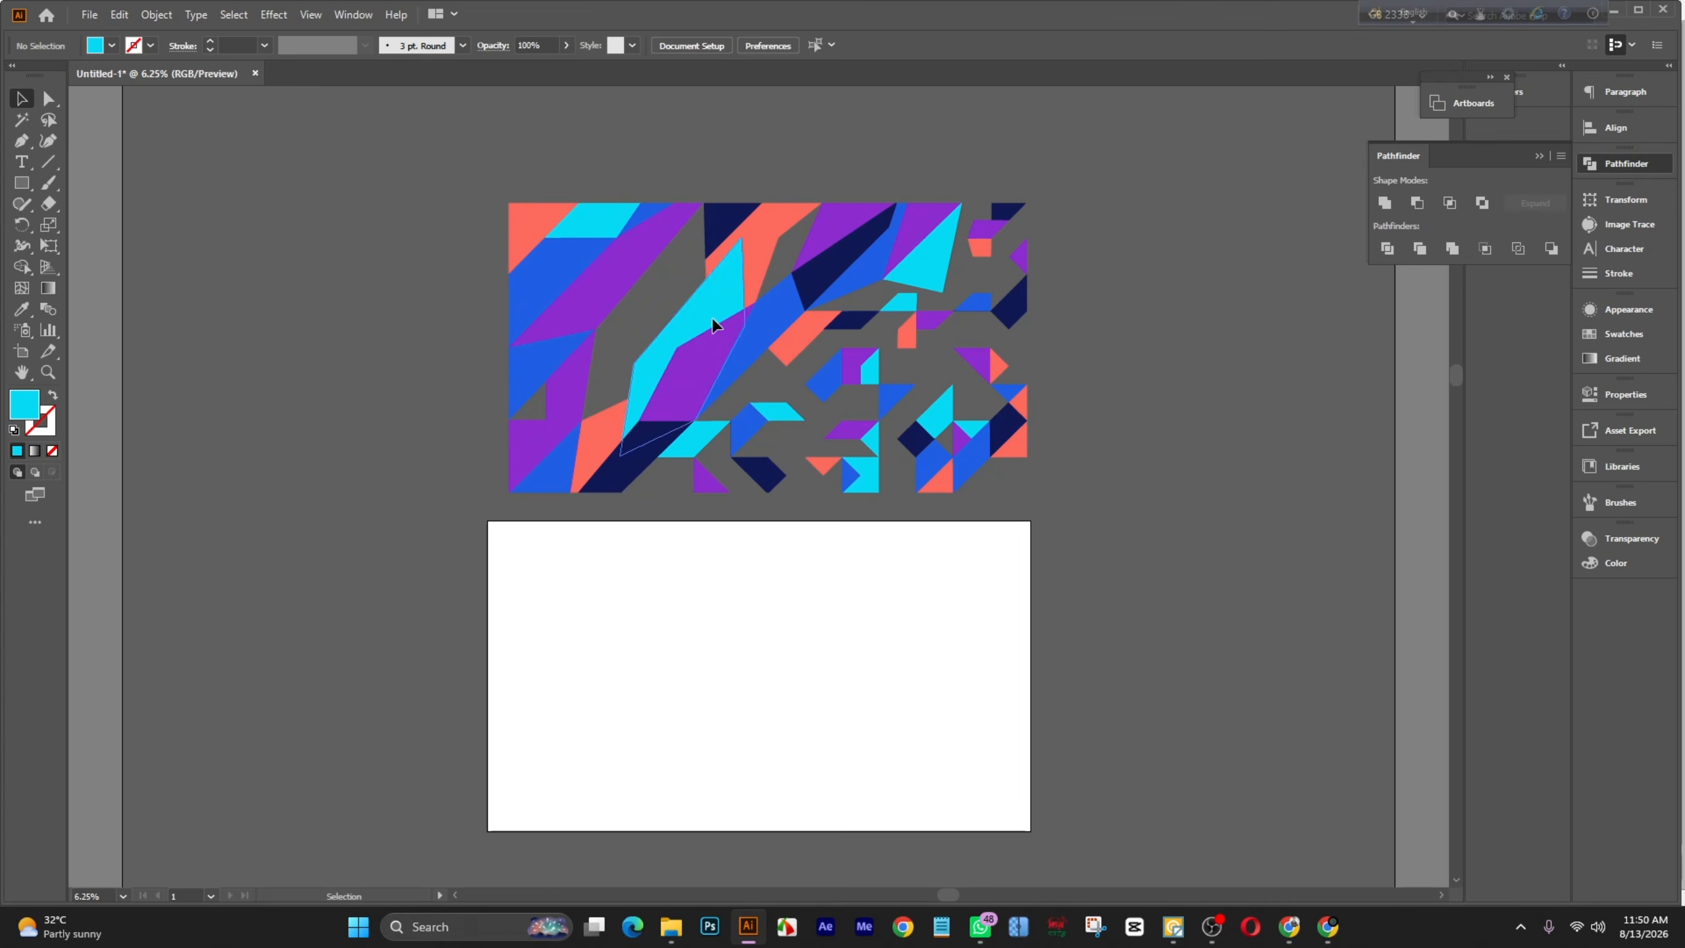
{"action": "left_click_drag", "start_coordinate": [711, 316], "coordinate": [1111, 405]}
{"action": "left_click_drag", "start_coordinate": [930, 279], "coordinate": [1123, 271]}
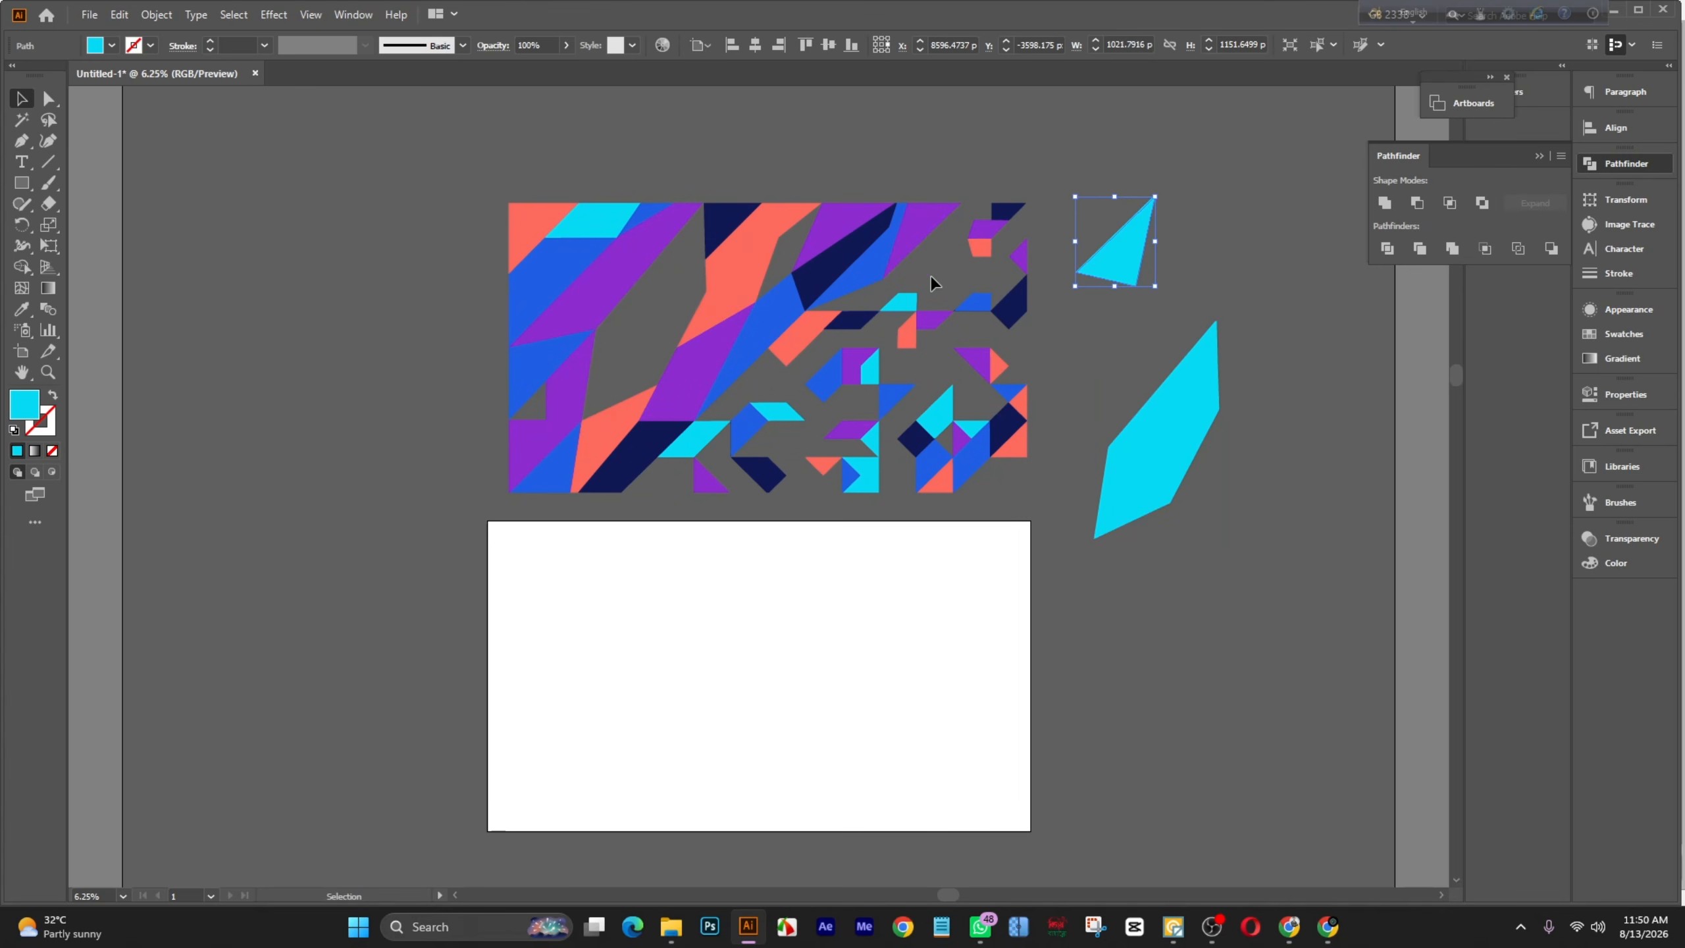
{"action": "left_click_drag", "start_coordinate": [926, 234], "coordinate": [979, 191]}
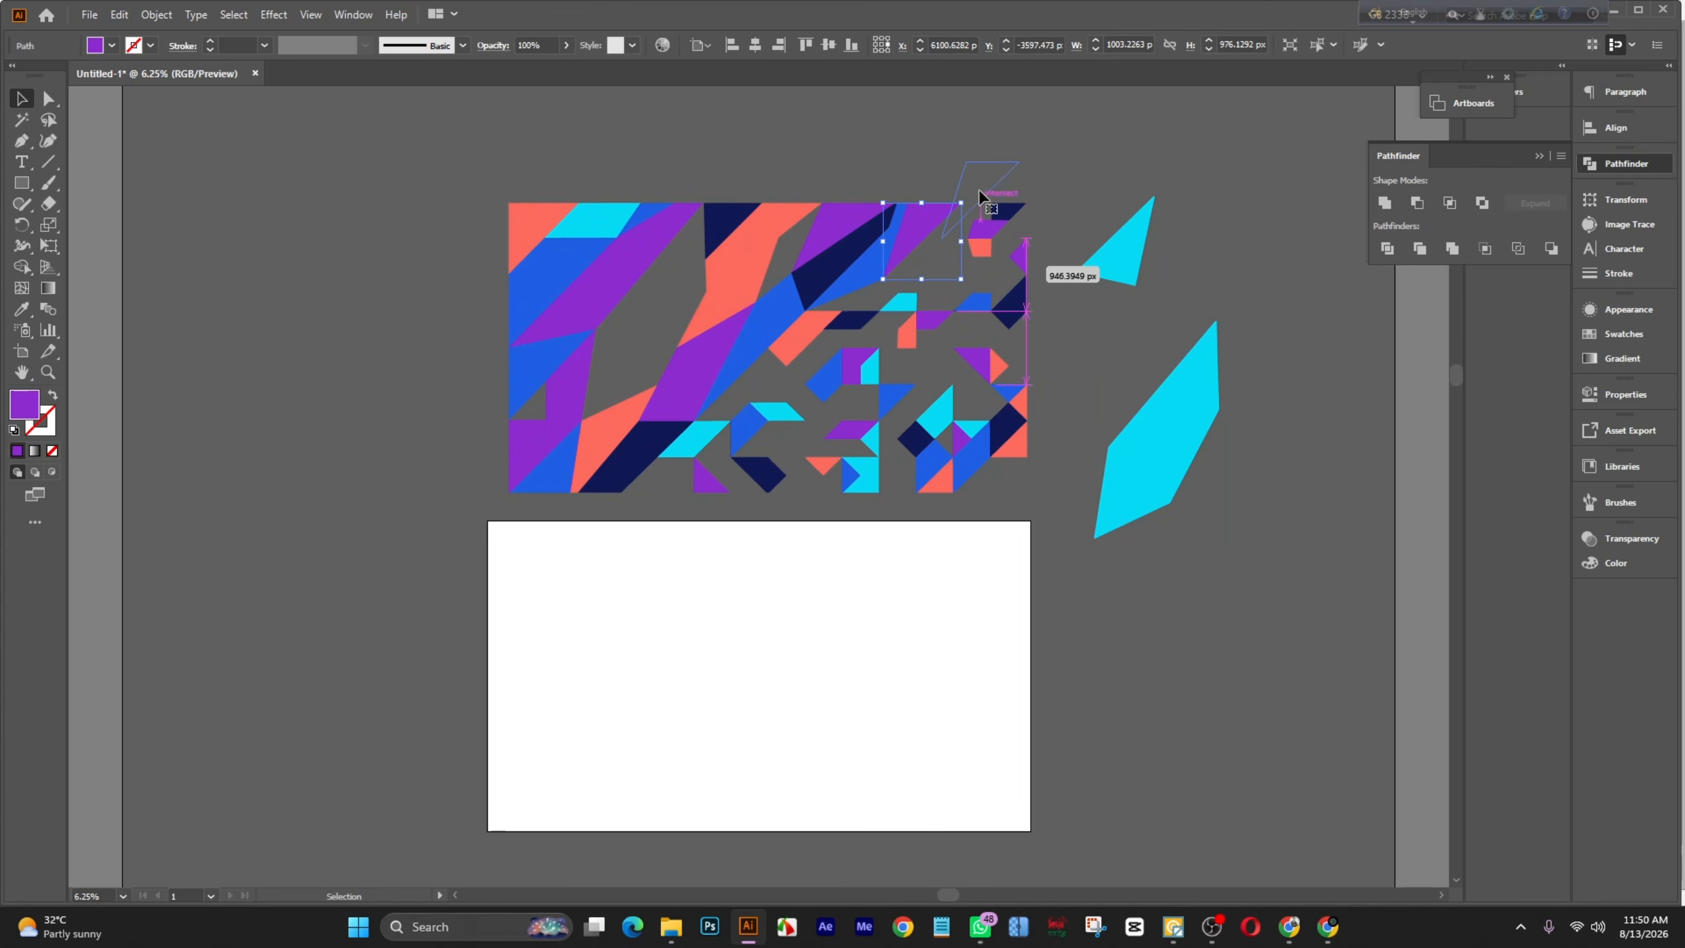
{"action": "left_click", "coordinate": [869, 266]}
{"action": "left_click_drag", "start_coordinate": [710, 282], "coordinate": [794, 213]}
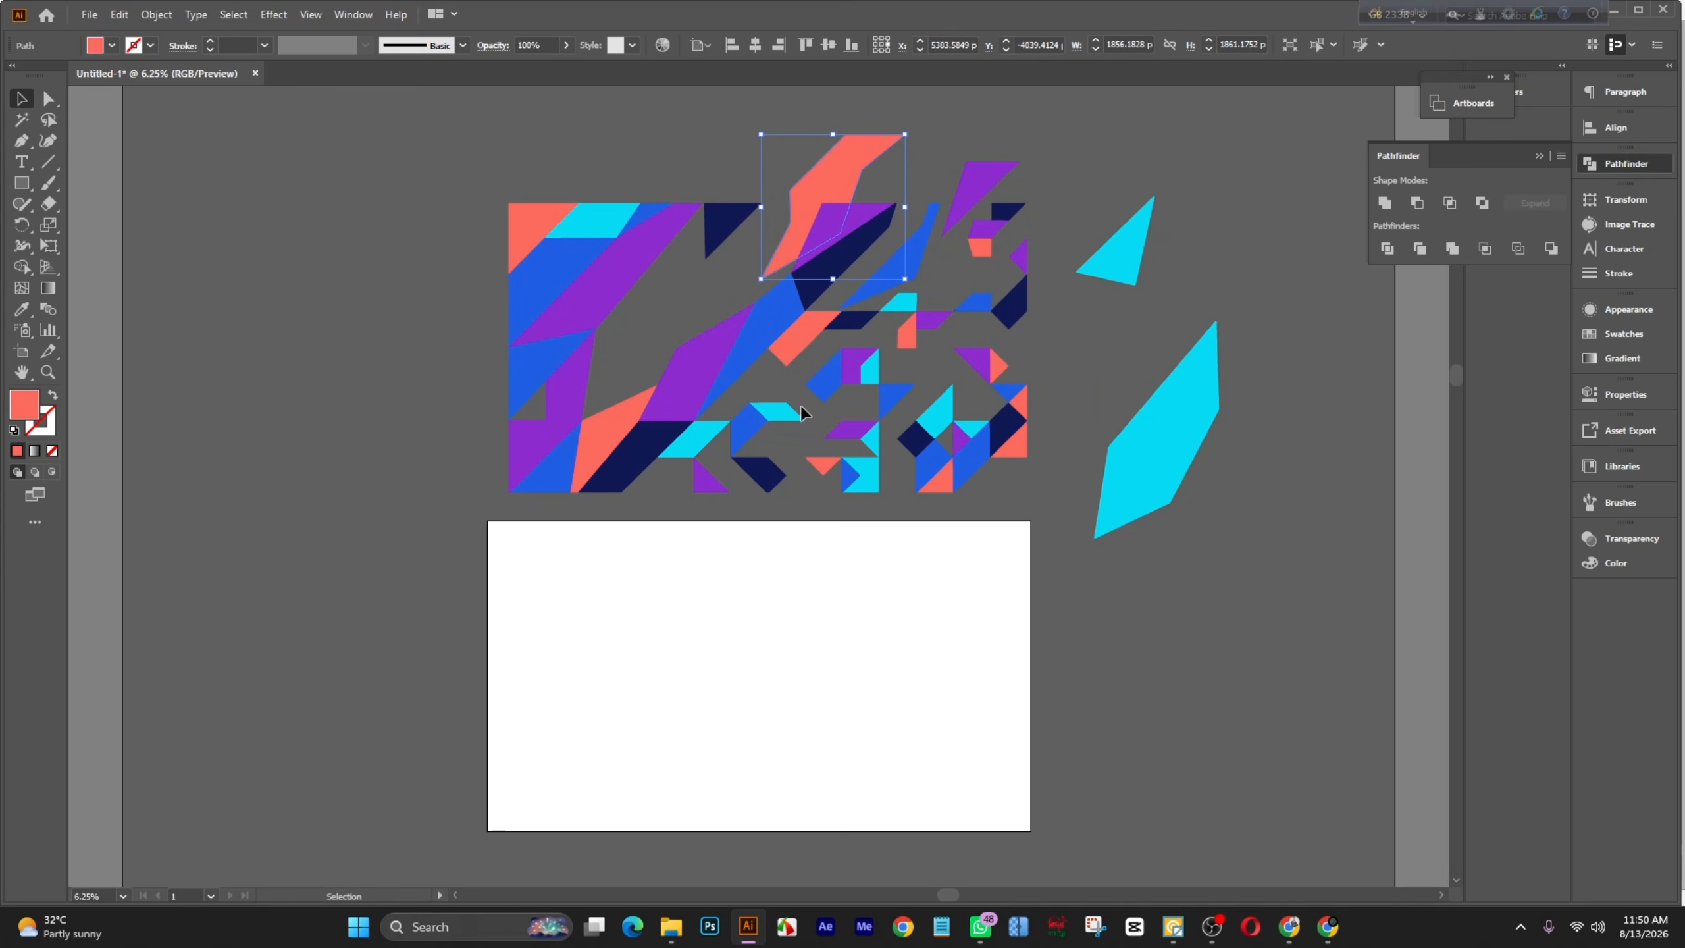
{"action": "scroll", "coordinate": [801, 412], "scroll_direction": "up", "scroll_amount": 1}
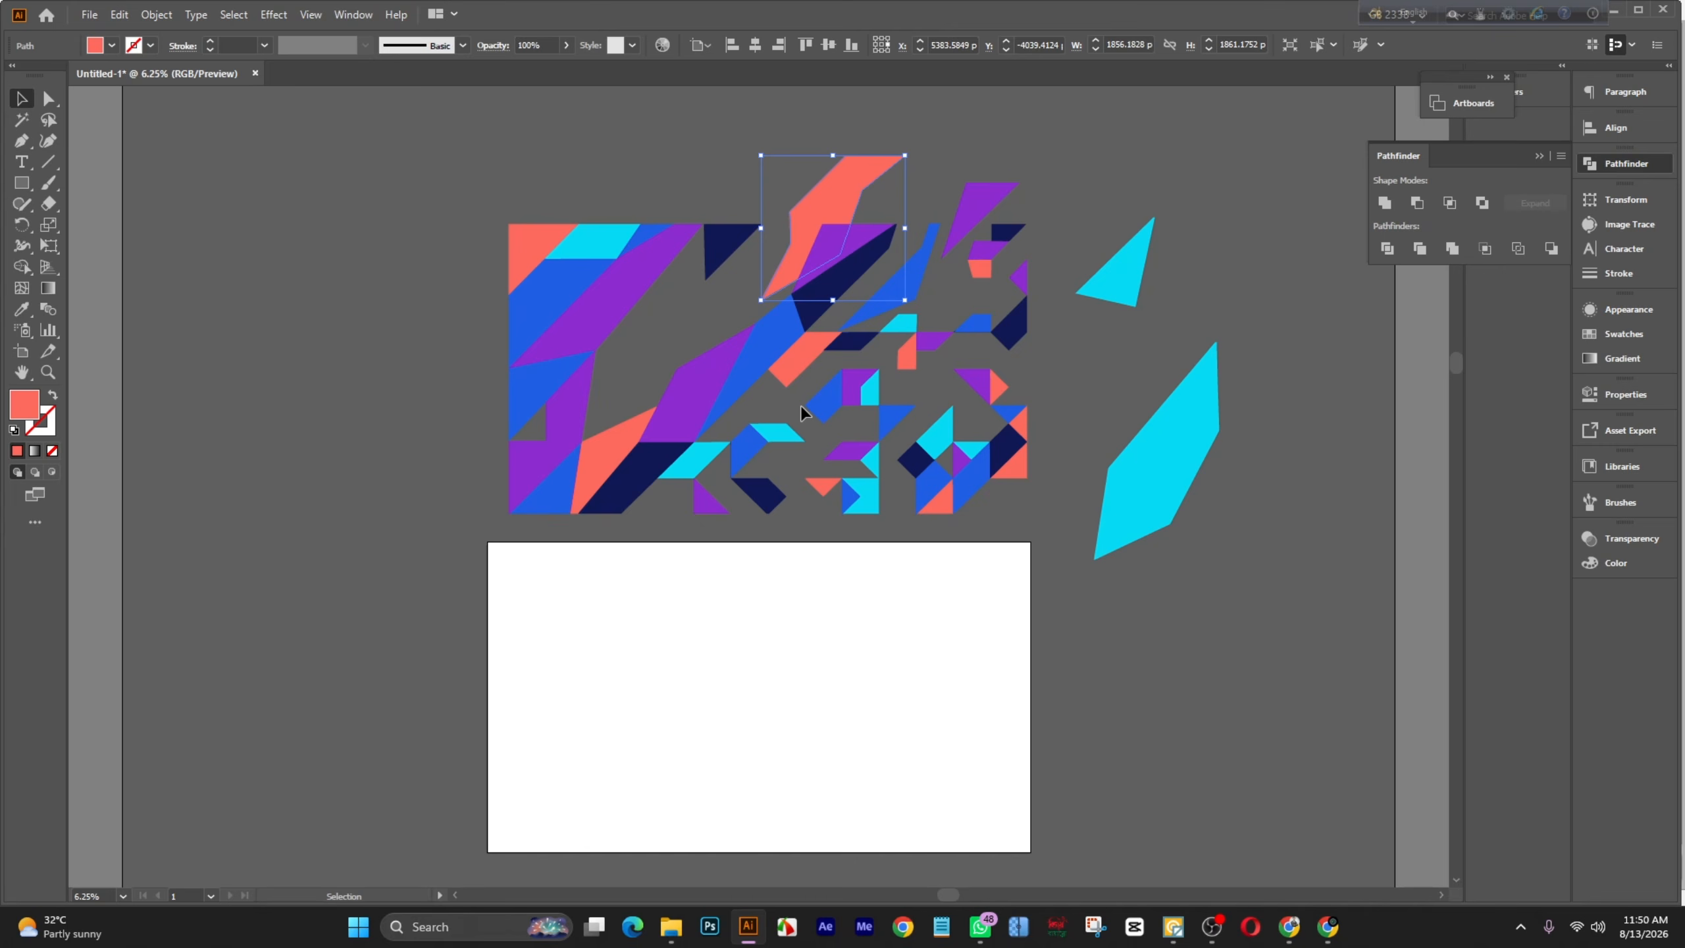
{"action": "left_click_drag", "start_coordinate": [596, 325], "coordinate": [1268, 300]}
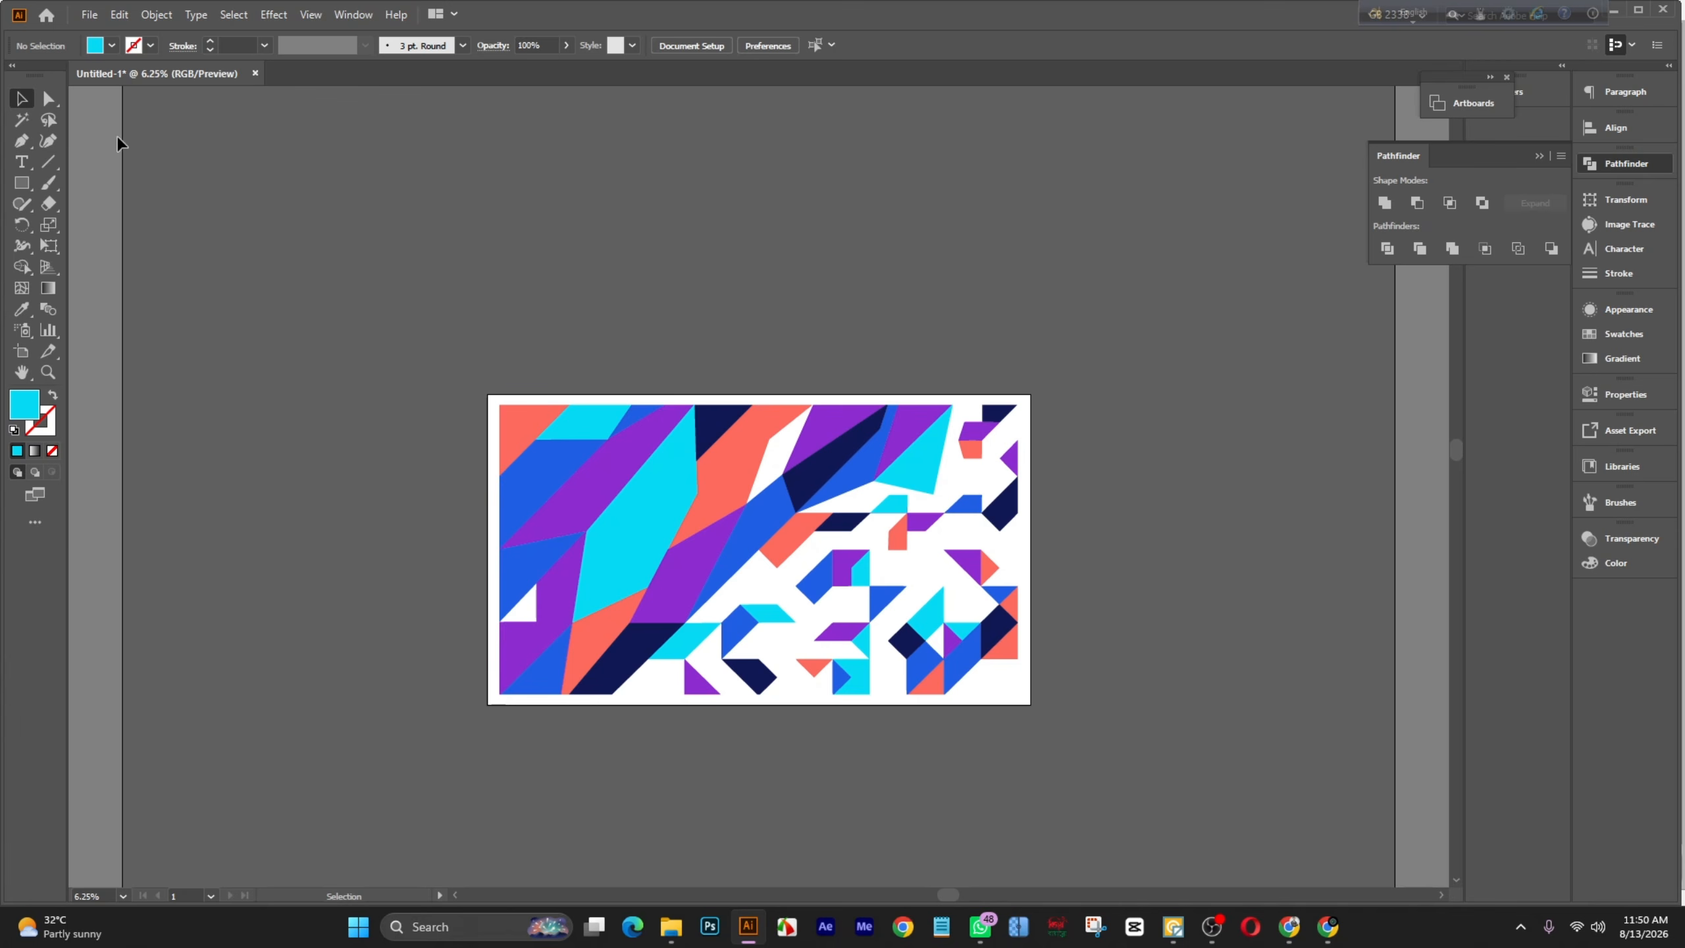
Step: Start saving a copy of the document under a new name in the Downloads folder, with SVG as the file type
{"action": "left_click", "coordinate": [89, 14]}
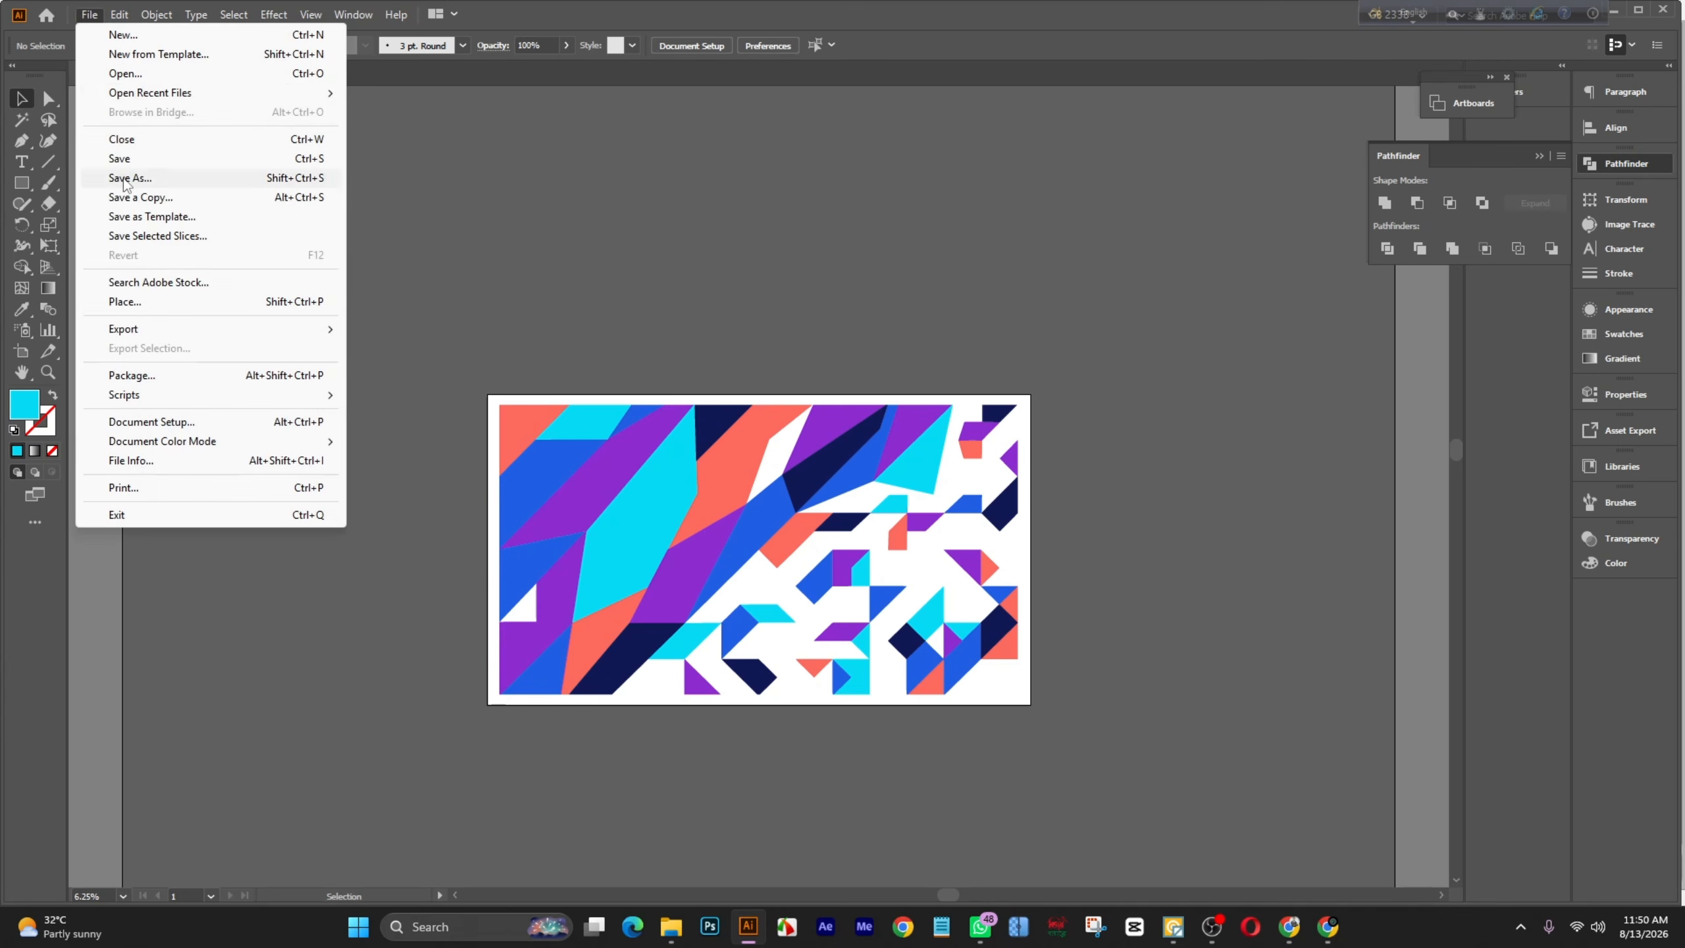
{"action": "left_click", "coordinate": [123, 178]}
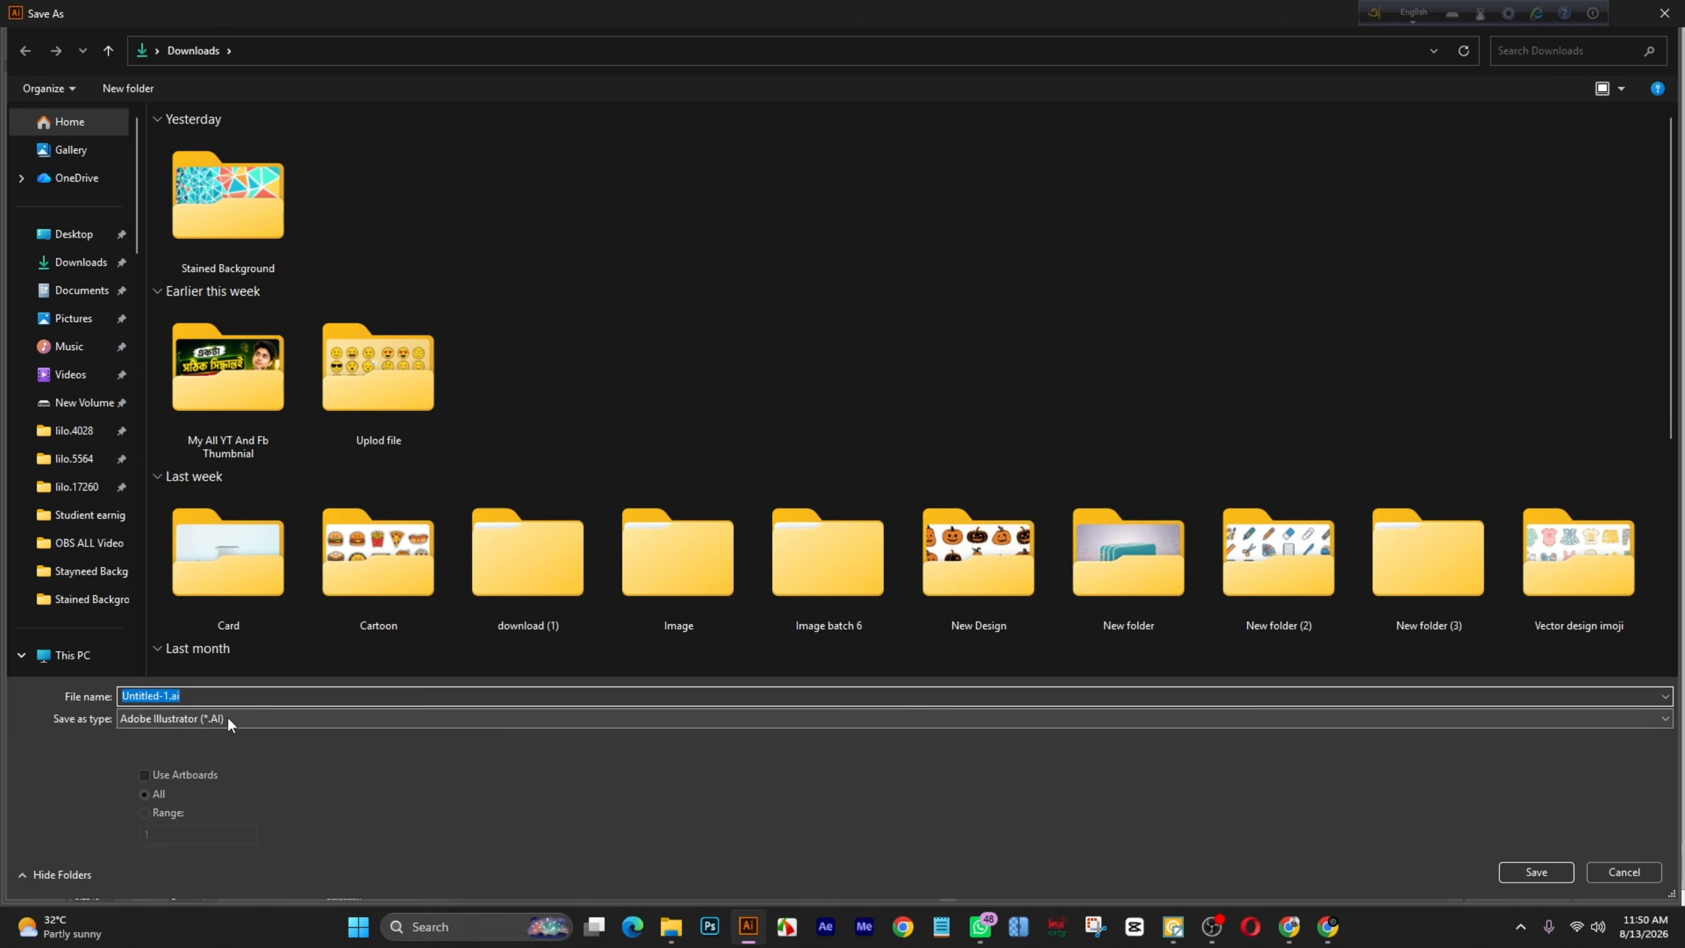
{"action": "left_click", "coordinate": [265, 716]}
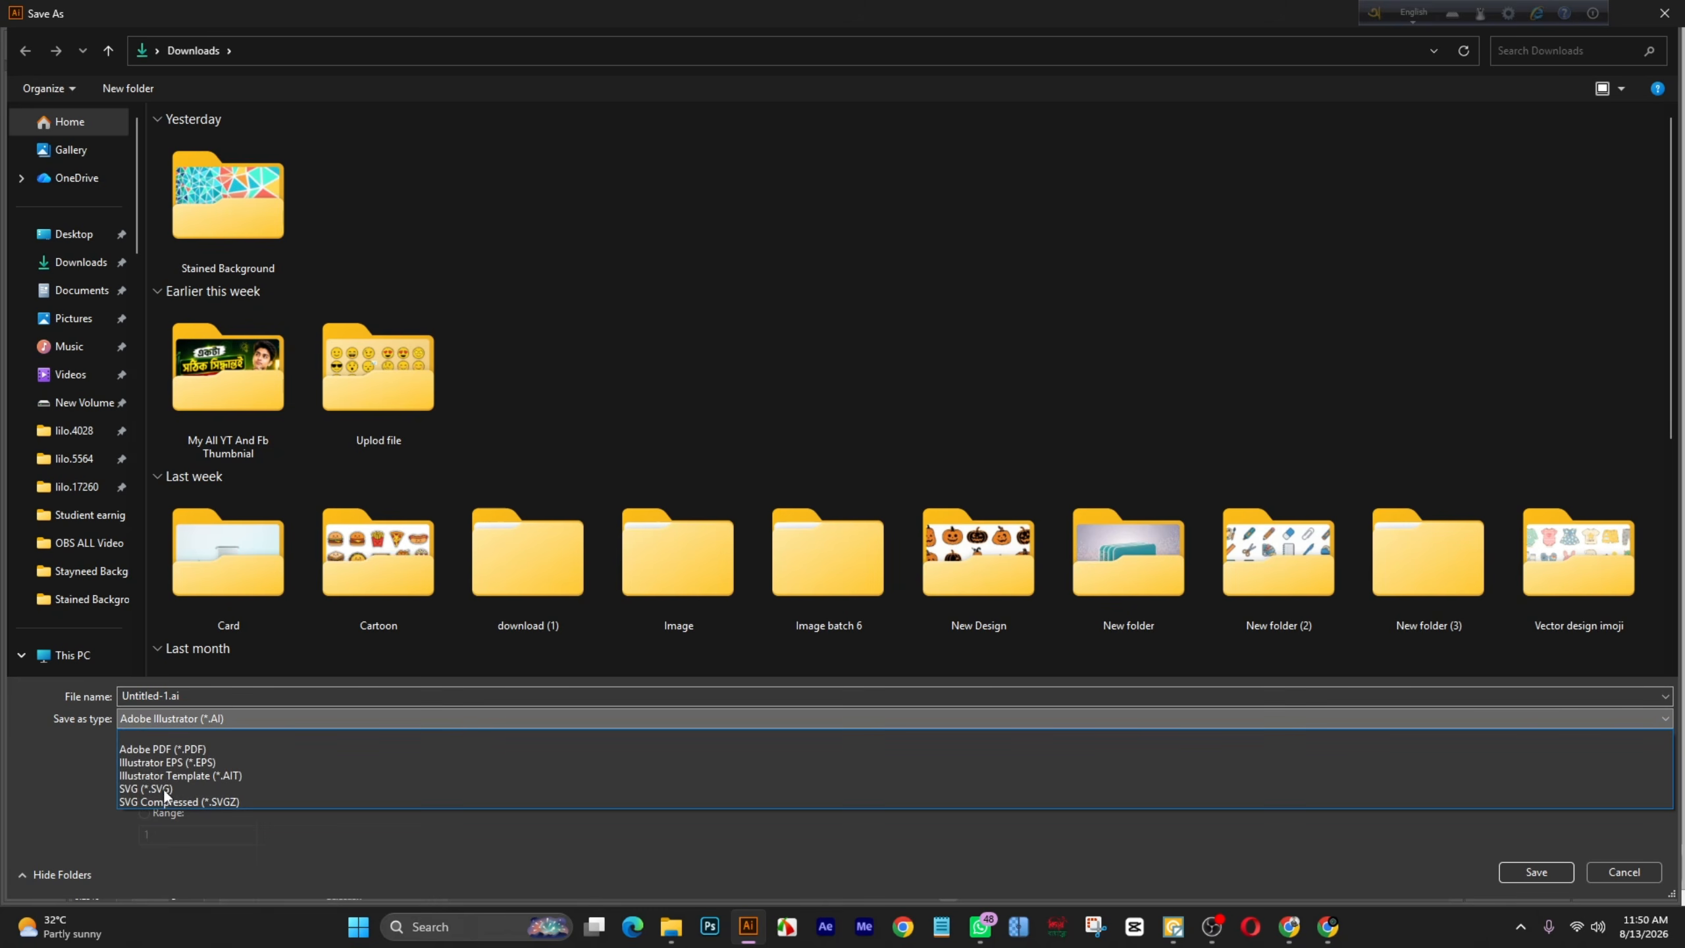
{"action": "left_click", "coordinate": [163, 790]}
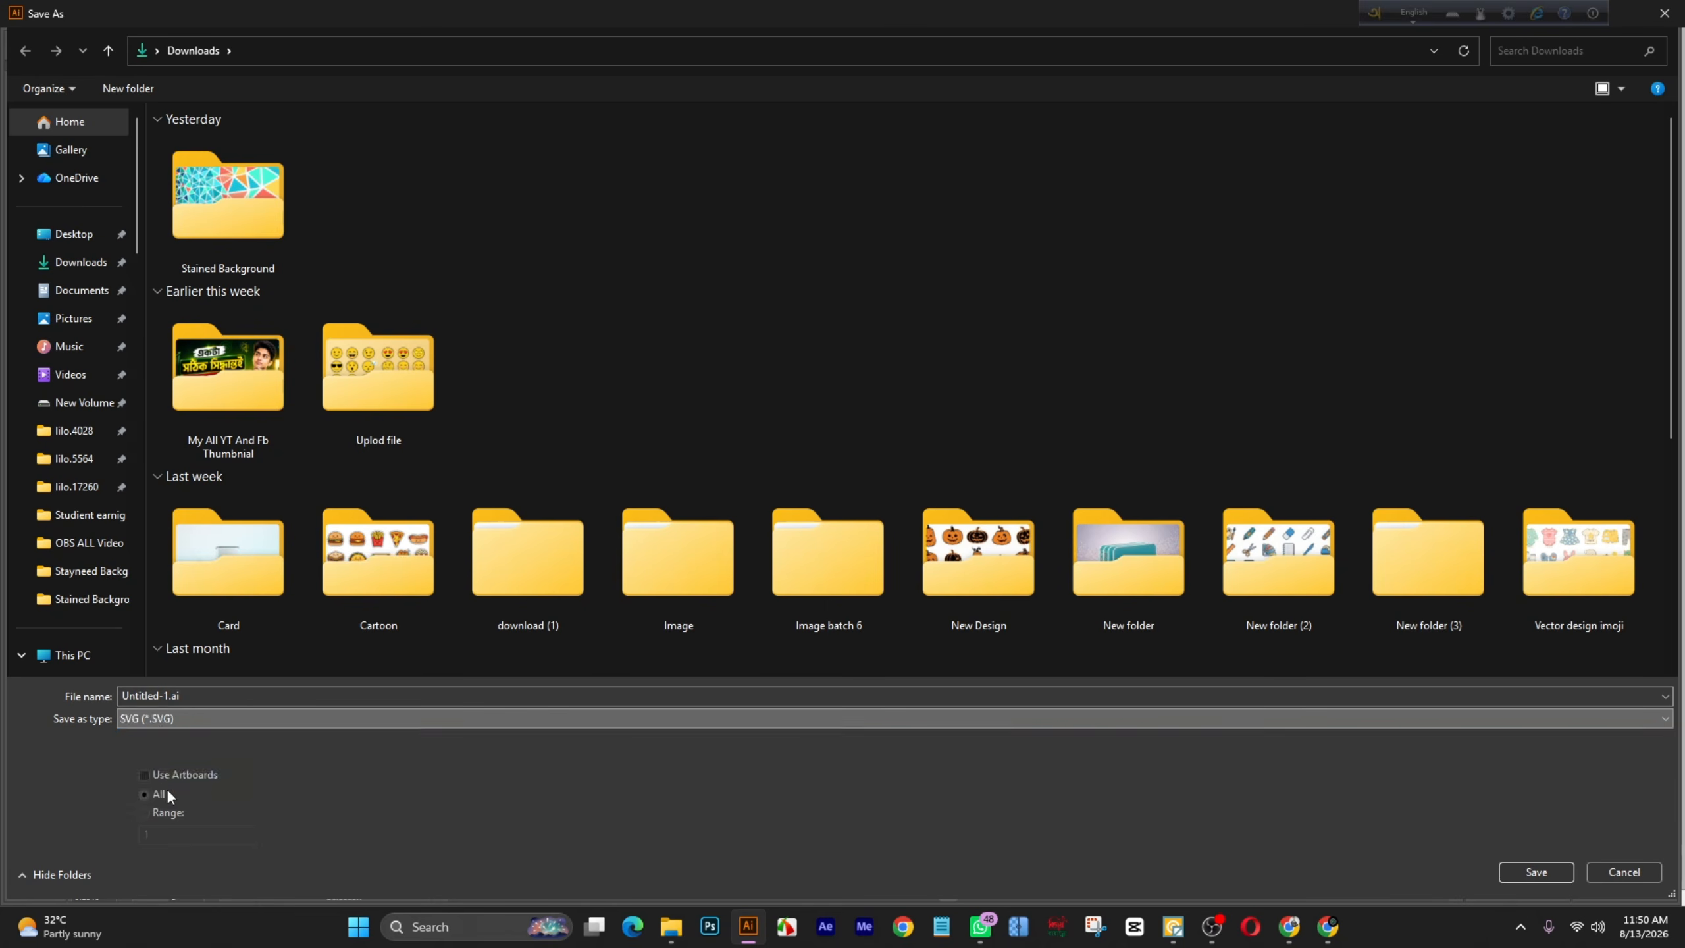
{"action": "left_click", "coordinate": [189, 701]}
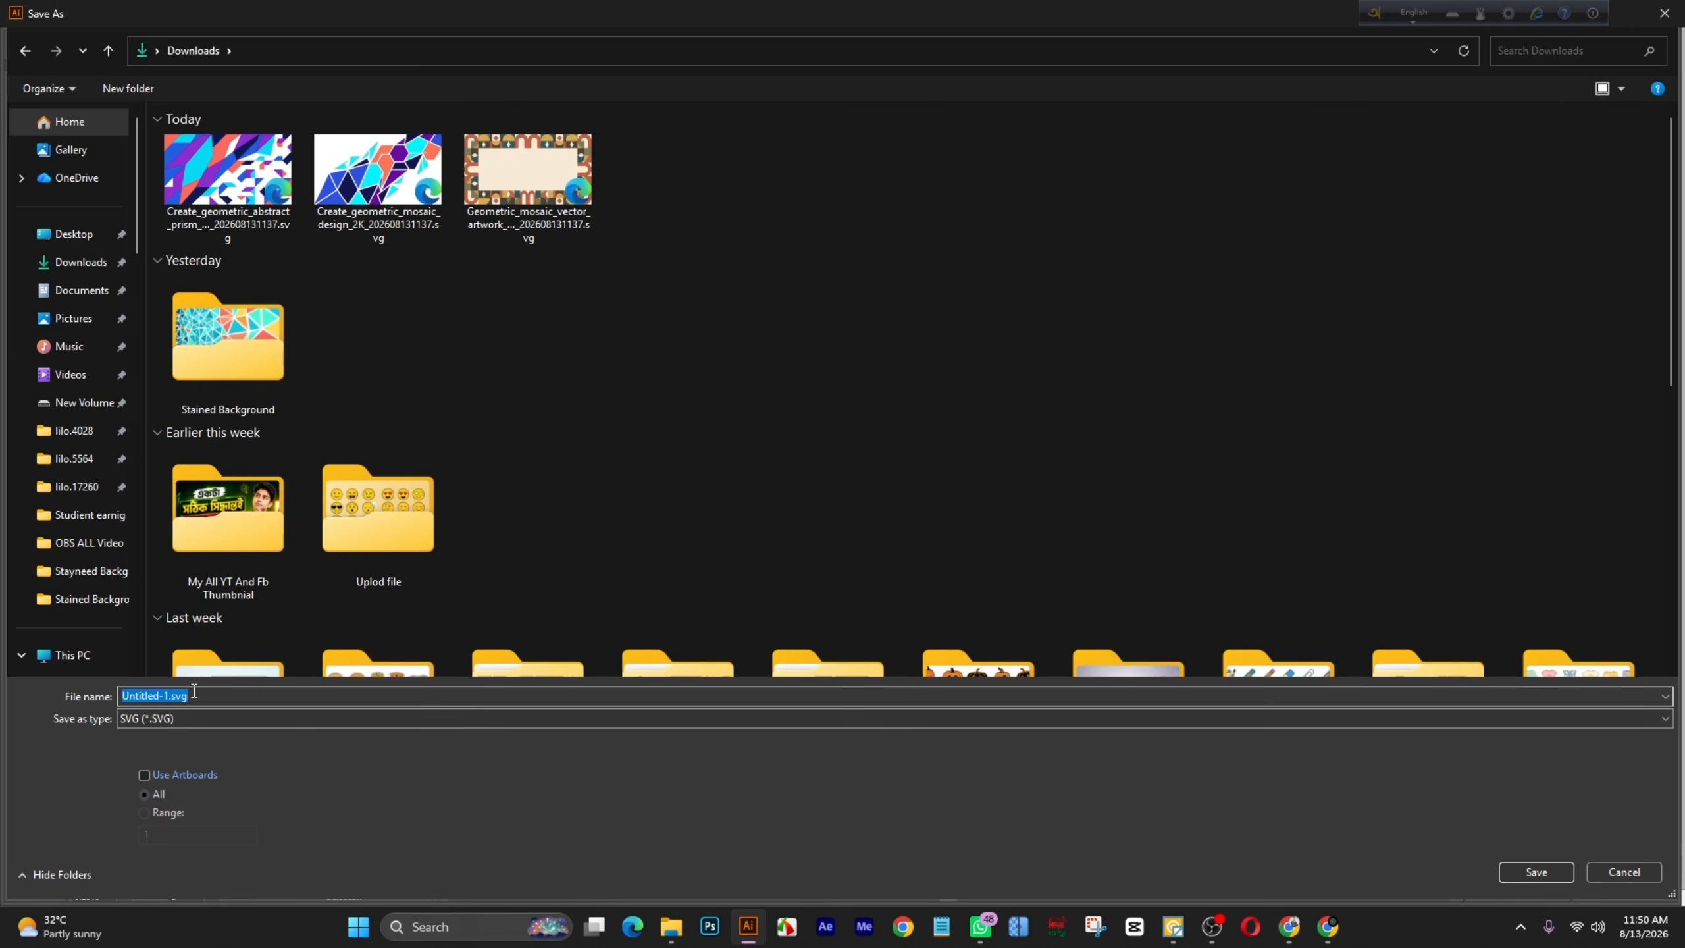